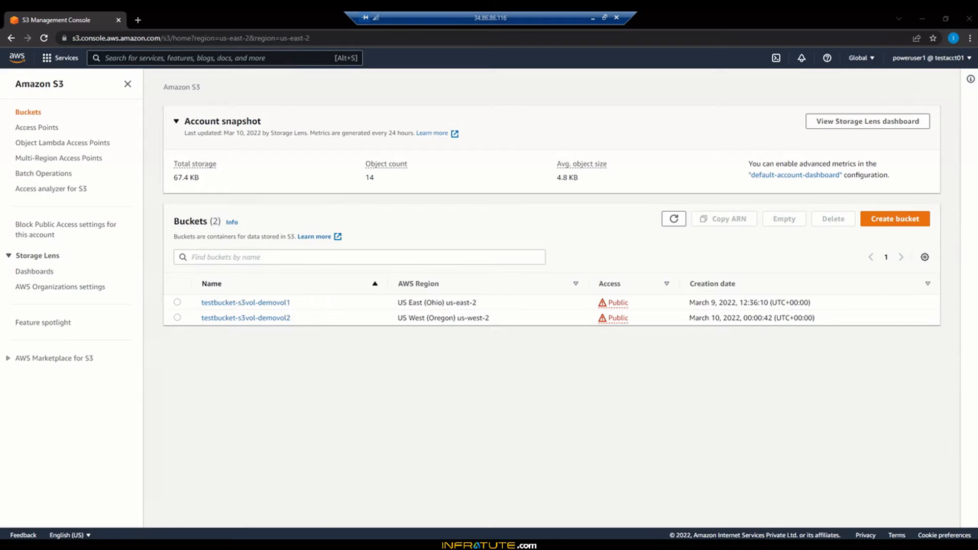
- Open Notepad, write the heading CROSS ORIGIN RESOURCE SHARING, and close the window
key("super")
type("notepad")
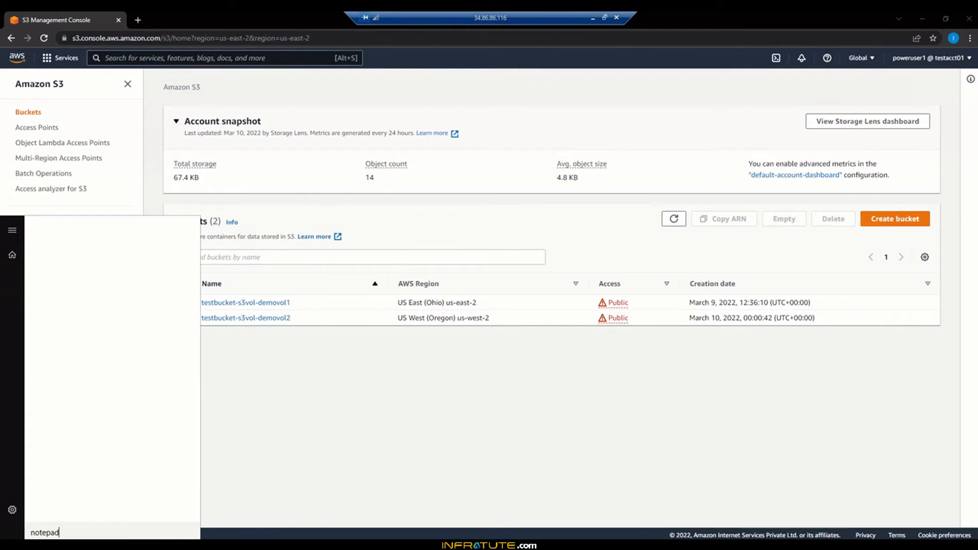
key("Return")
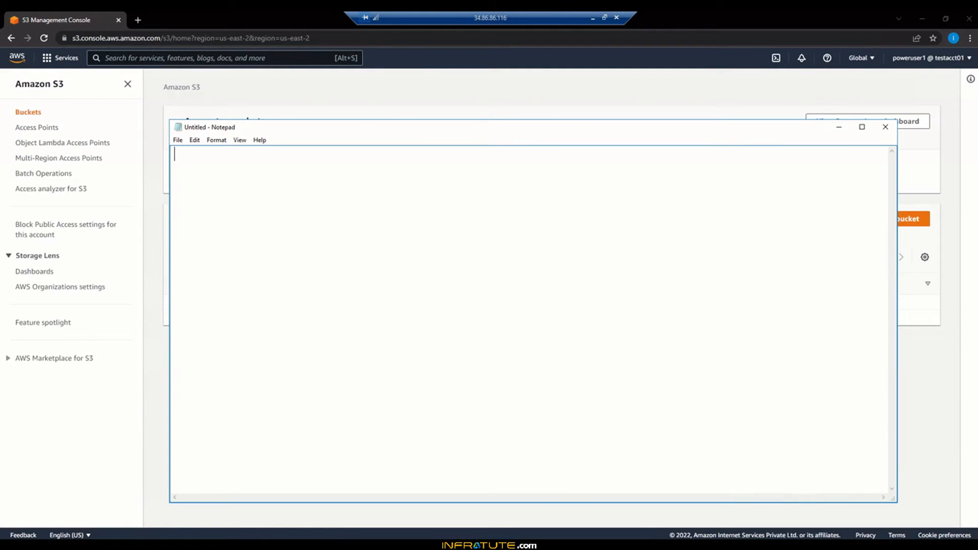
type("CROSS ORIGIN RESOU")
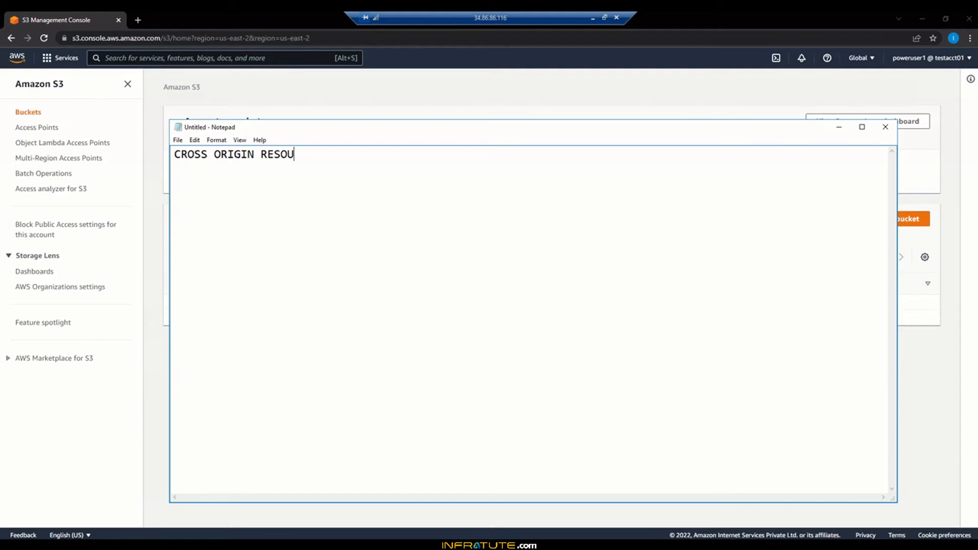
type("RCE SHARING")
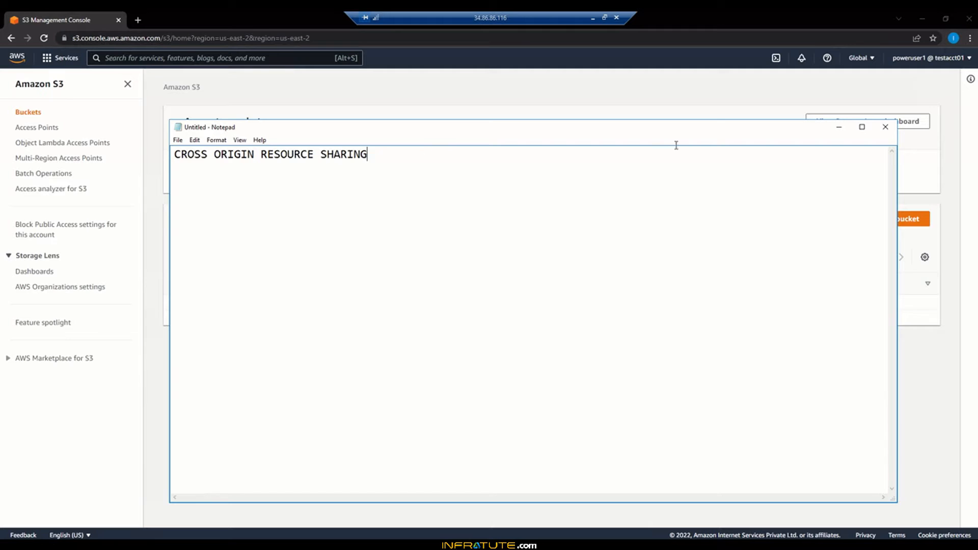
left_click(839, 127)
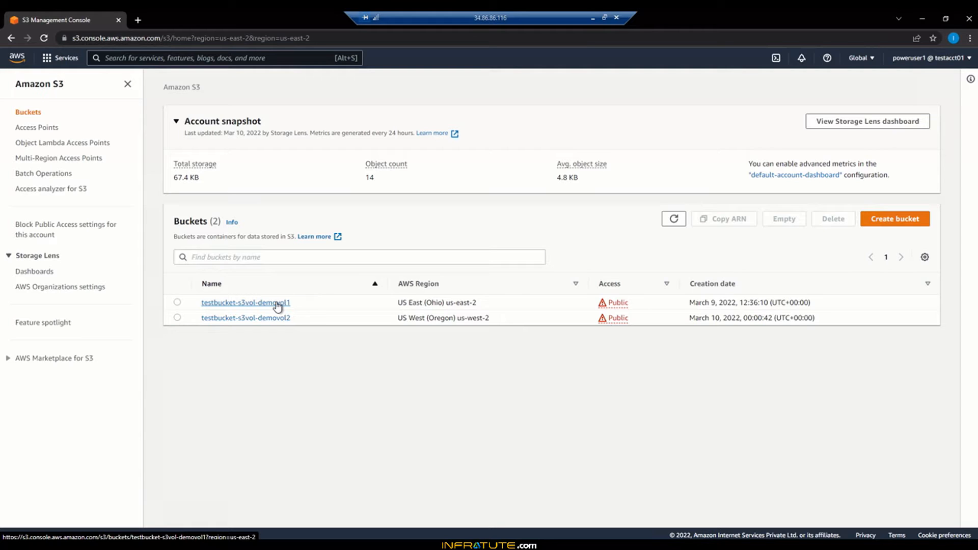
- Open the testbucket-s3vol-demovol1 bucket and view its Static website hosting properties
left_click(252, 302)
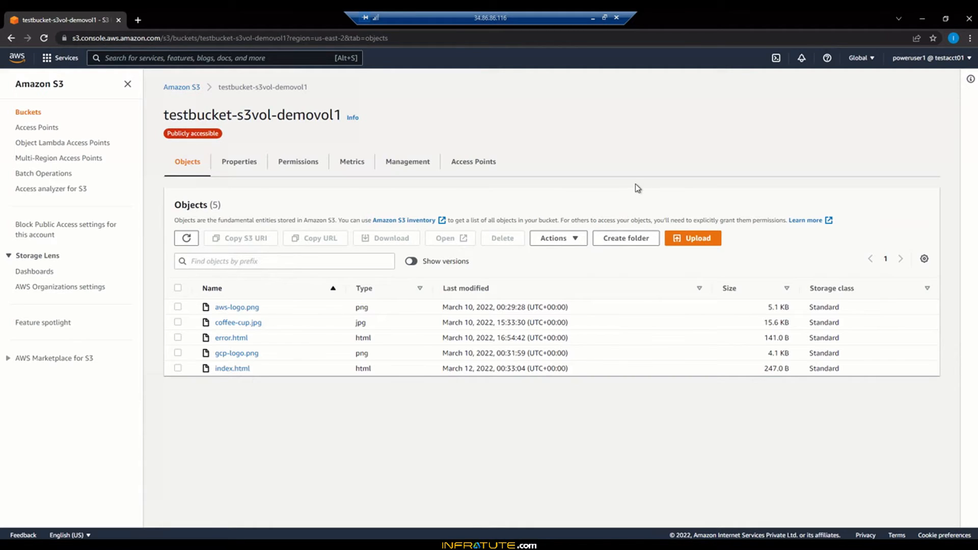
left_click(246, 169)
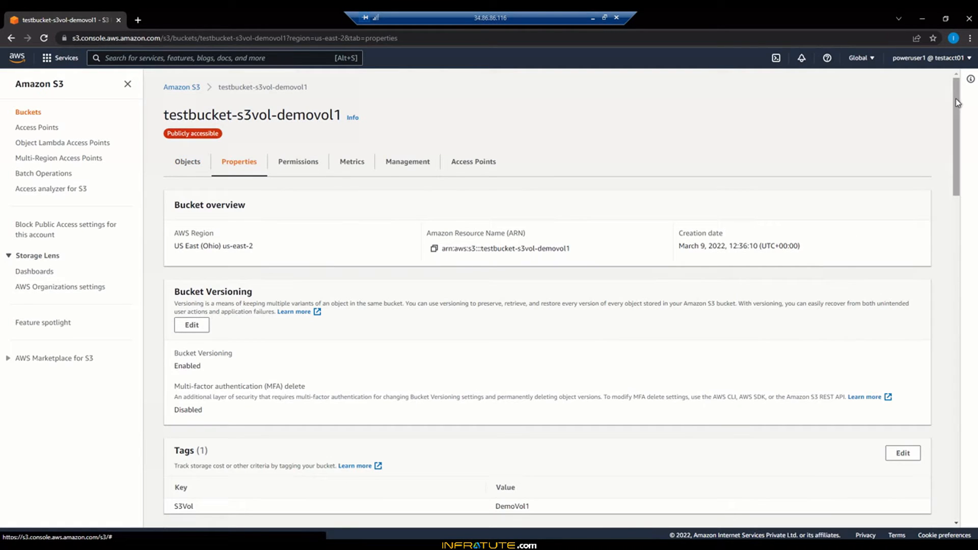
left_click_drag(955, 99, 943, 460)
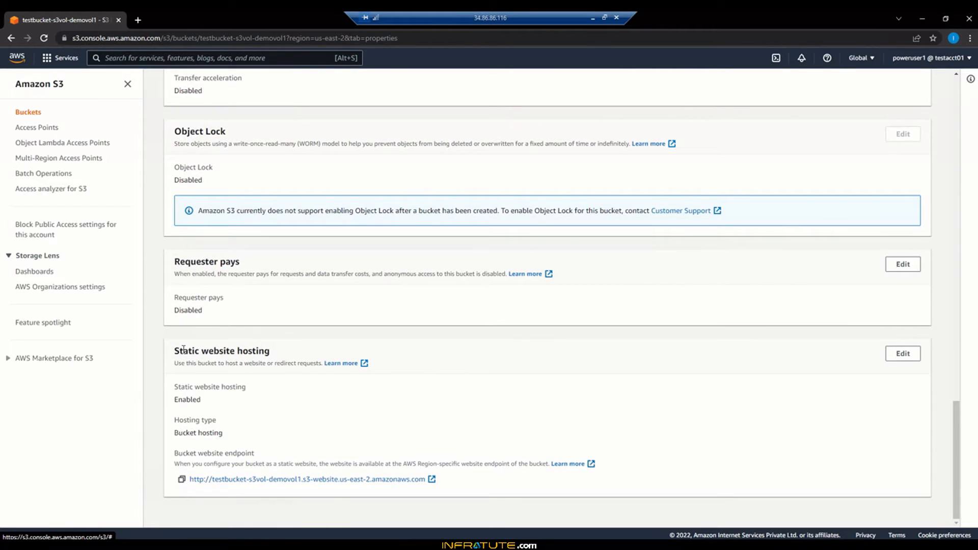
left_click_drag(174, 352, 279, 353)
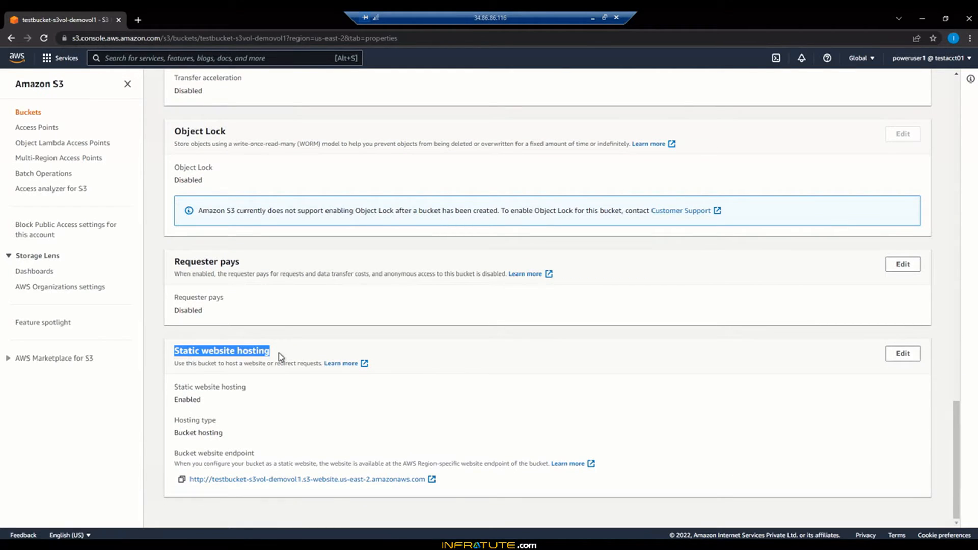
- Open the bucket website endpoint in a new tab, review the page, and close that tab
left_click(448, 487)
left_click(431, 480)
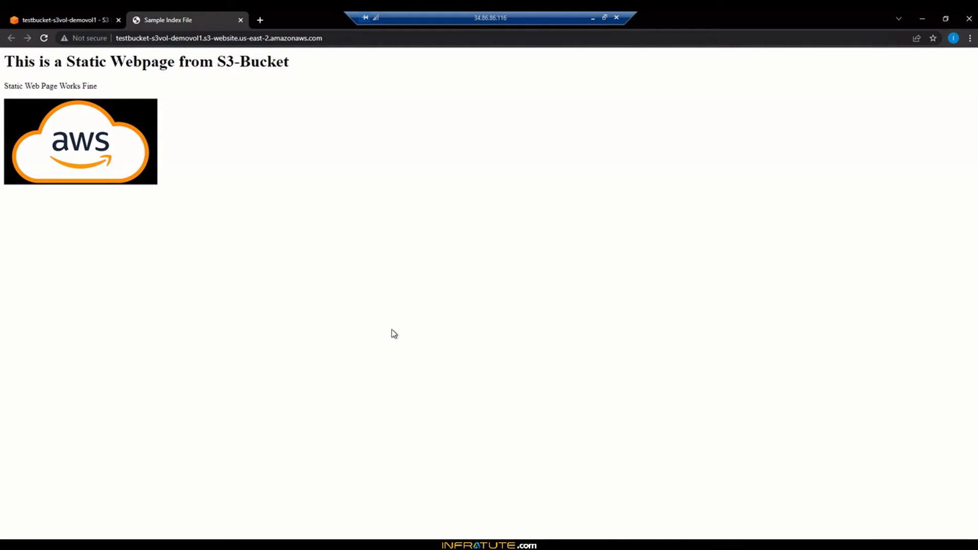
left_click_drag(30, 63, 181, 65)
left_click(181, 65)
left_click(240, 20)
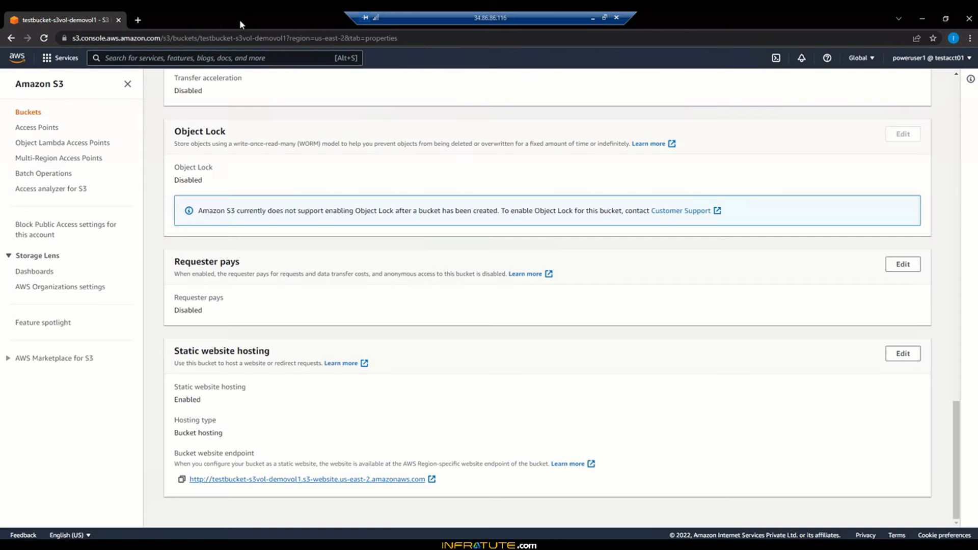
- Delete index.html from the bucket's objects, confirming with the word delete
scroll(570, 332, "up", 3)
scroll(570, 332, "up", 15)
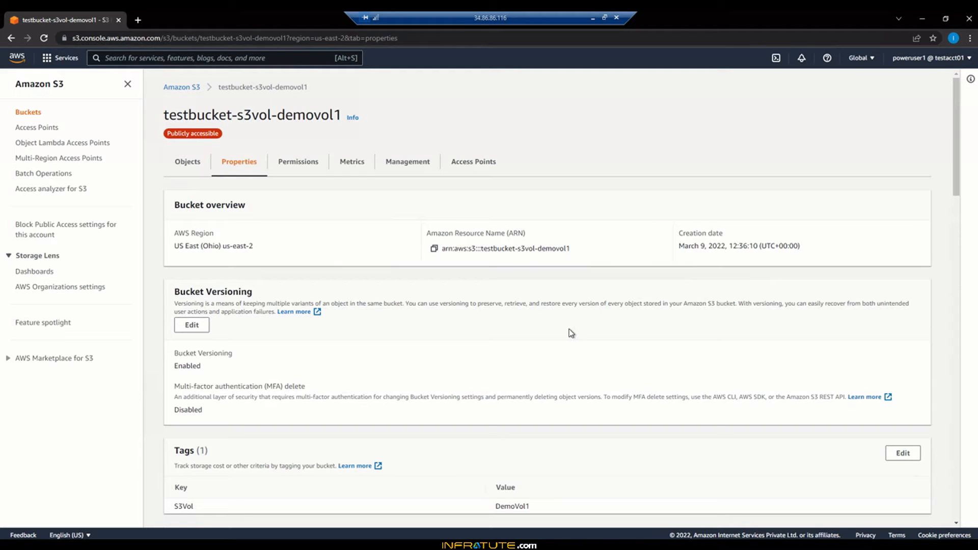
left_click(188, 163)
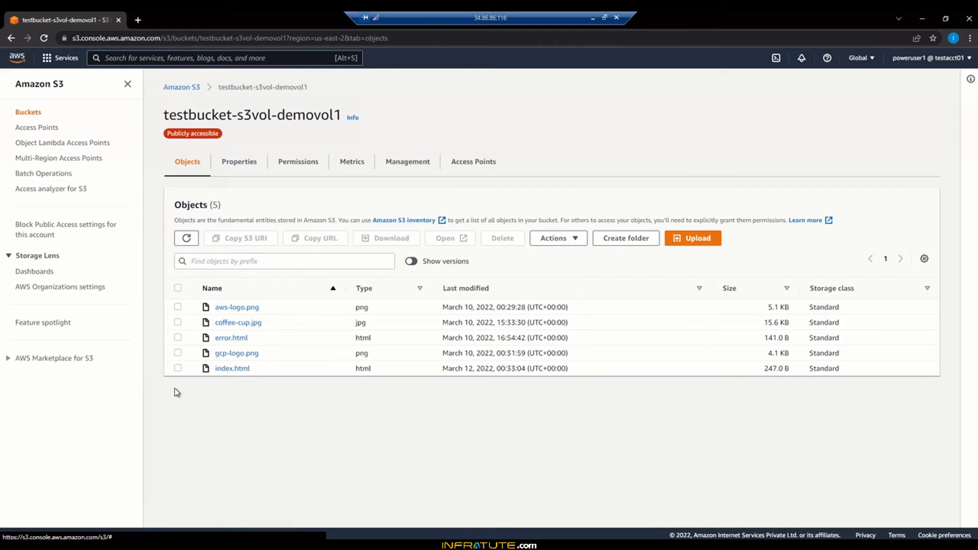
left_click(177, 368)
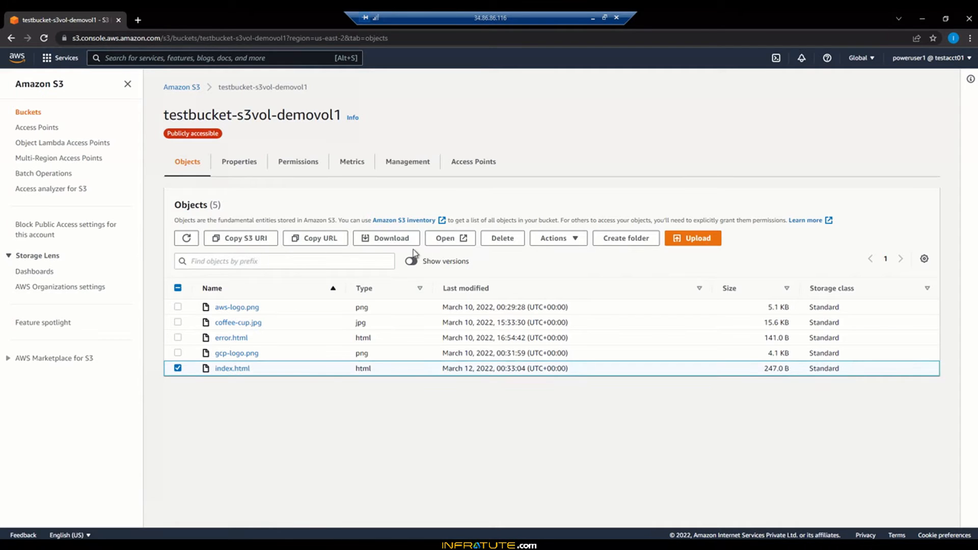
left_click(502, 238)
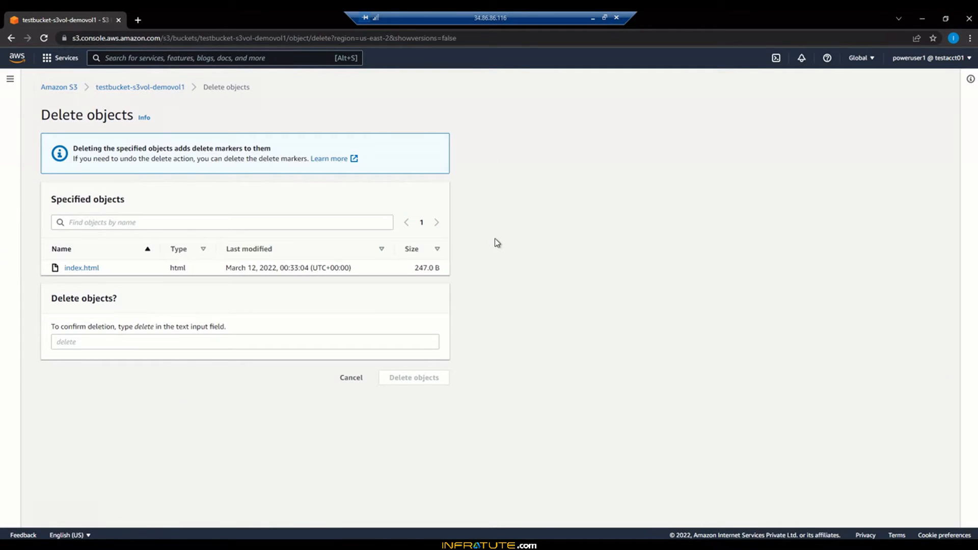
left_click(179, 345)
type("D")
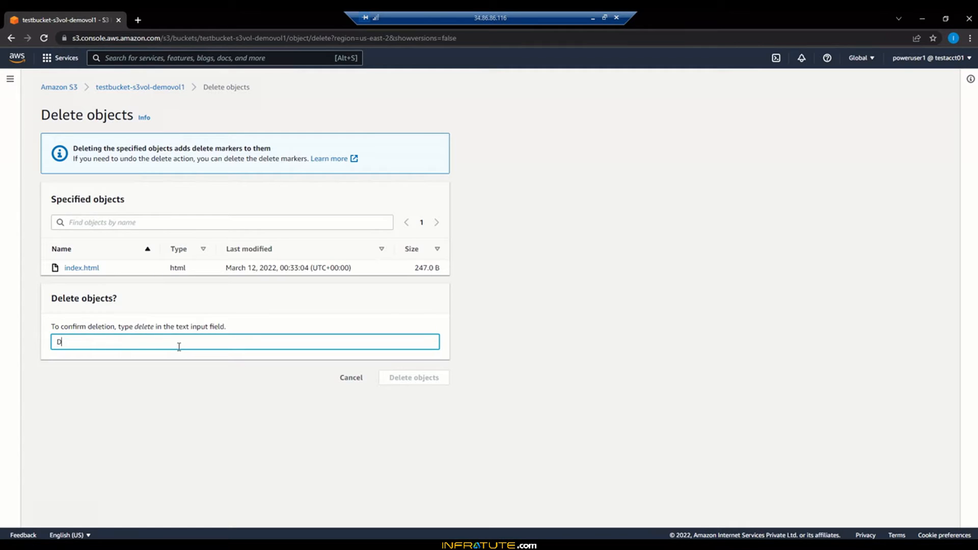
type("ELETE")
key("BackSpace")
key("BackSpace")
key("BackSpace")
key("BackSpace")
key("BackSpace")
key("BackSpace")
type("delete")
left_click(402, 377)
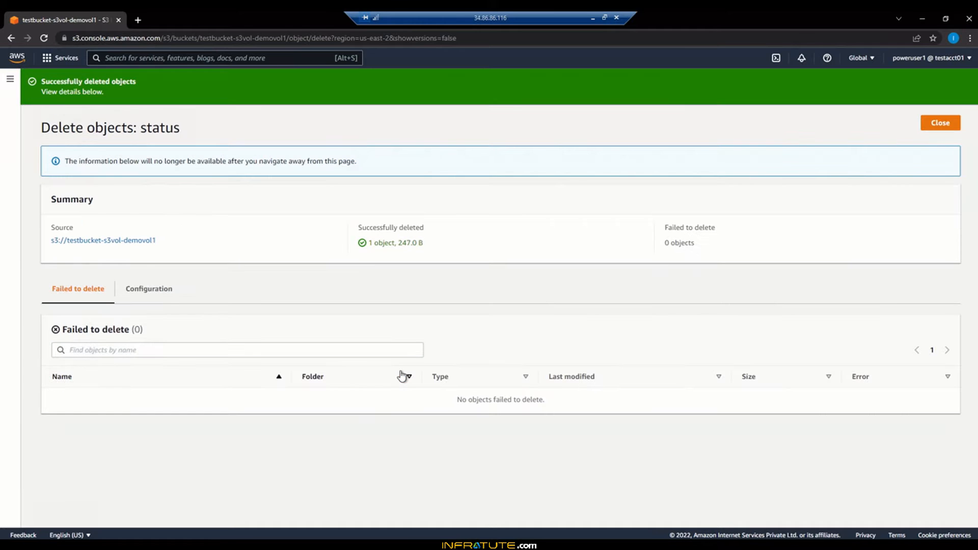
left_click(927, 123)
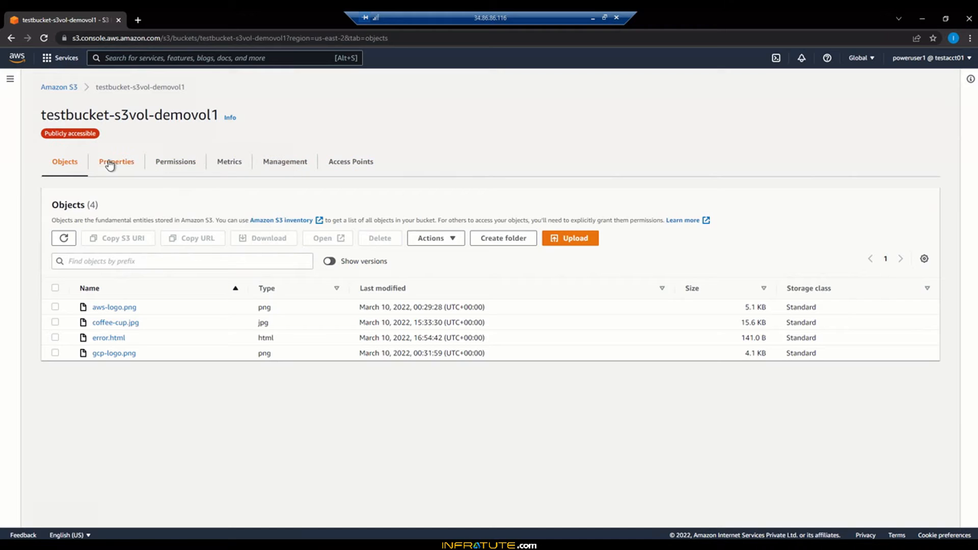
- Delete the local index.html file in the CORS-Setup-Files folder
left_click(136, 544)
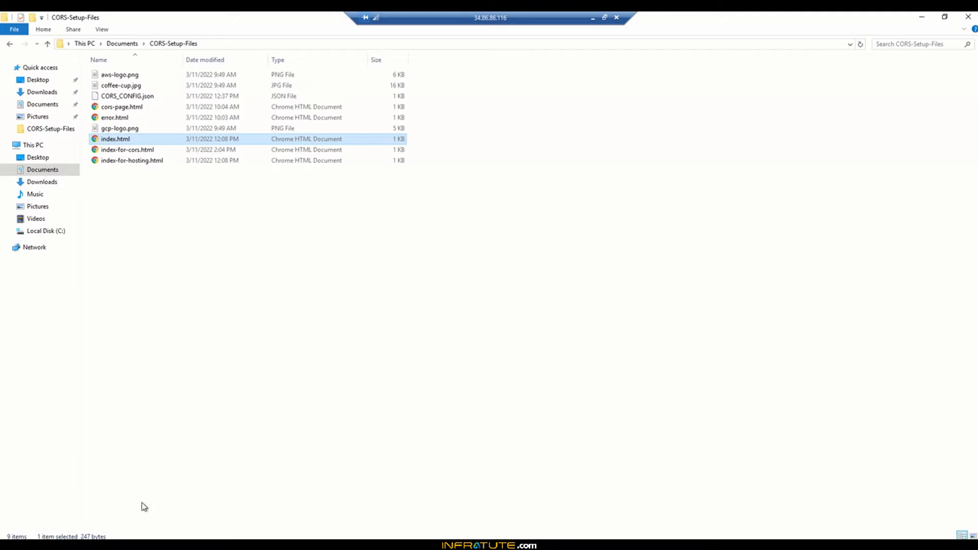
right_click(146, 139)
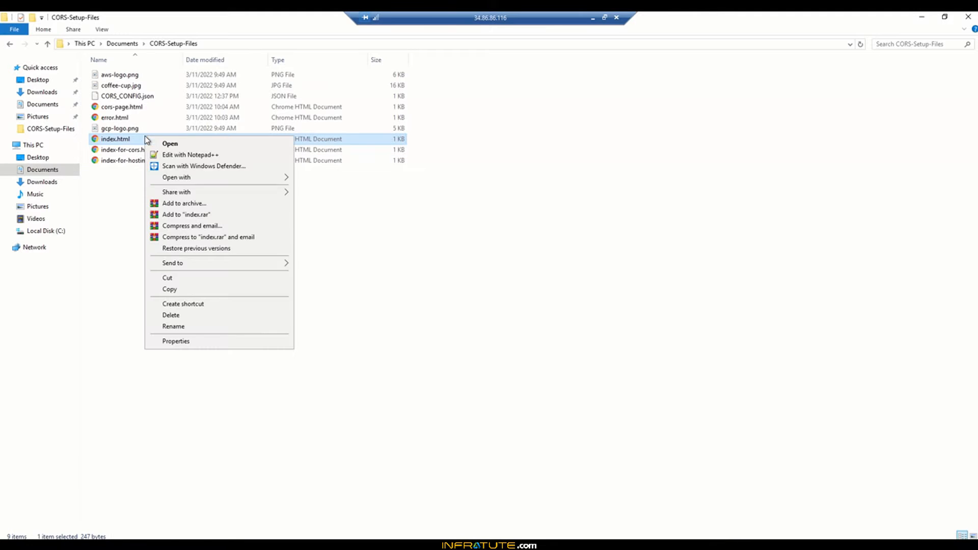
left_click(203, 318)
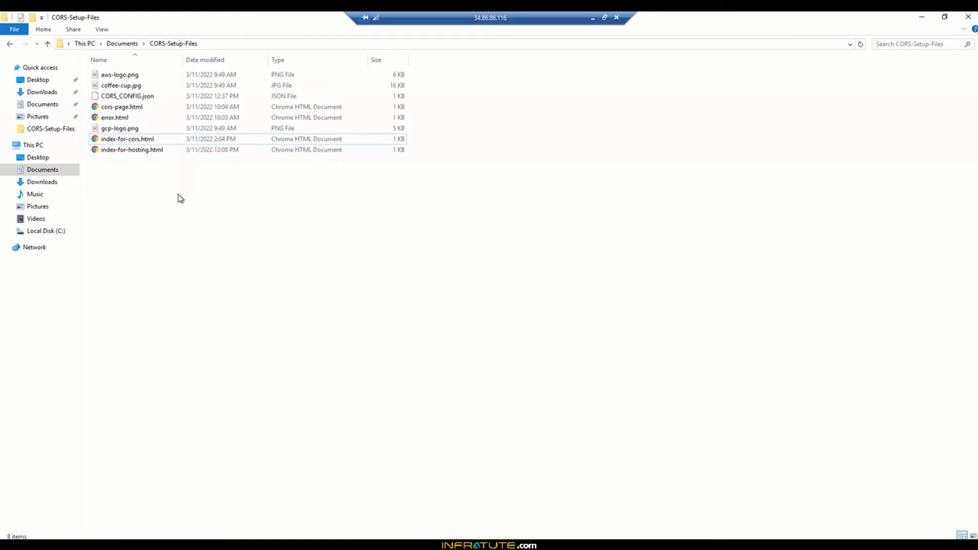
- Duplicate the file index-for-cors.html in the same folder
left_click(131, 142)
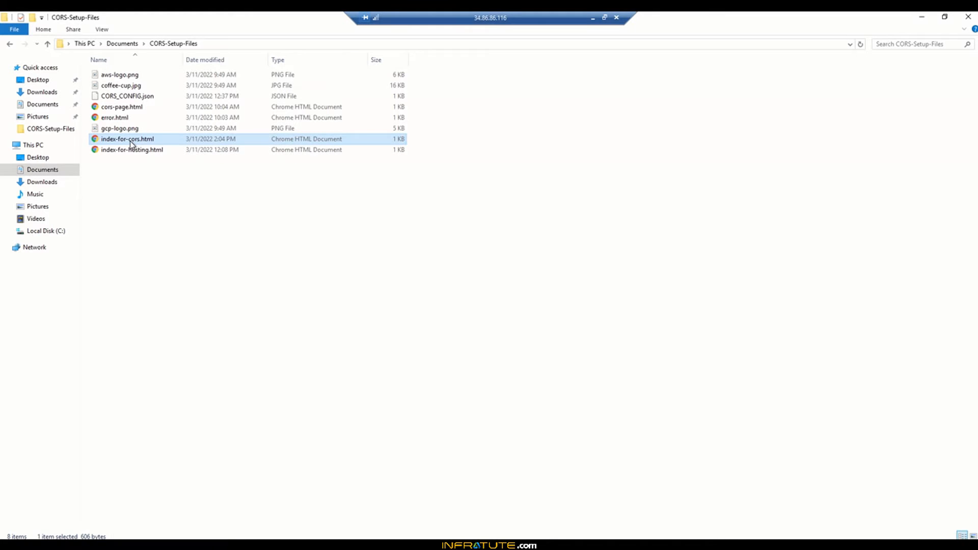
right_click(131, 143)
left_click(155, 294)
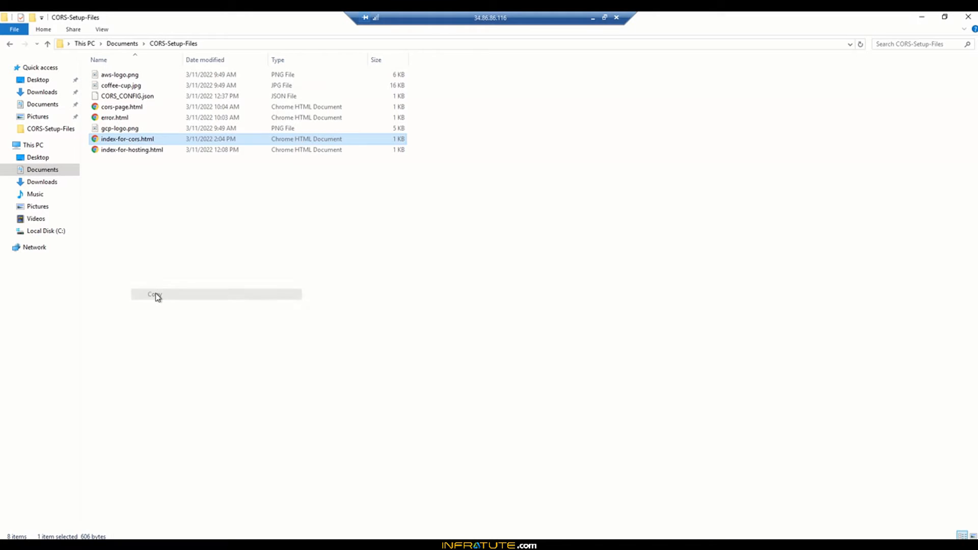
key("ctrl+v")
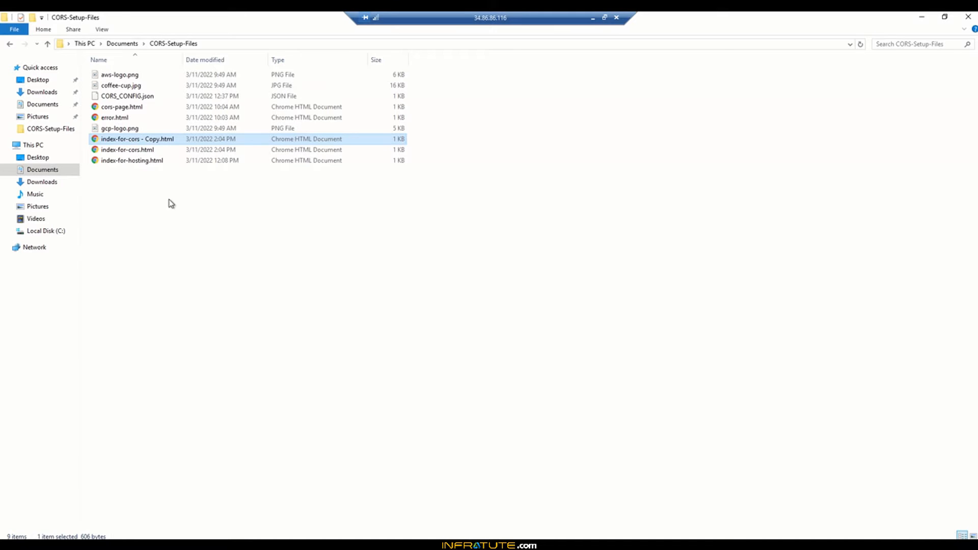
- Rename the copy of index-for-cors.html to index.html
right_click(159, 137)
left_click(201, 327)
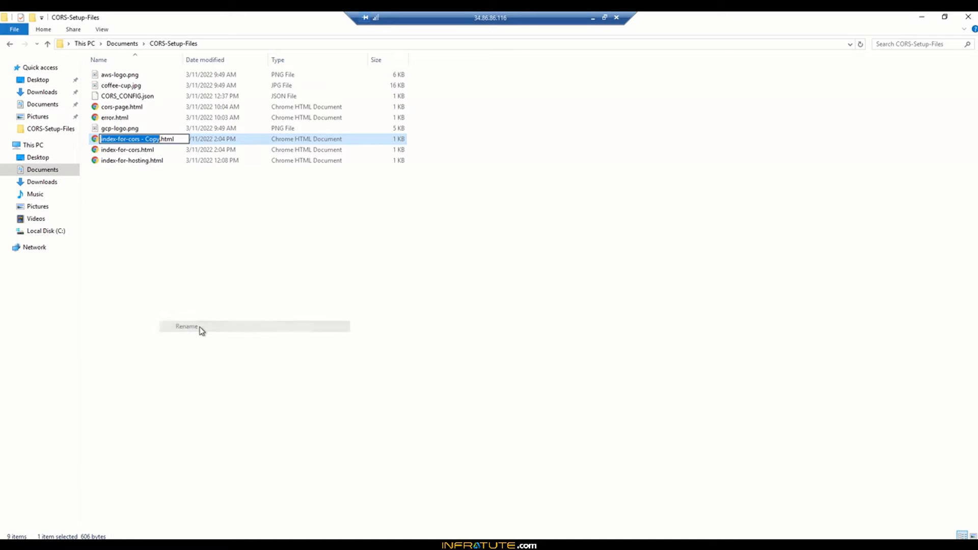
type("index")
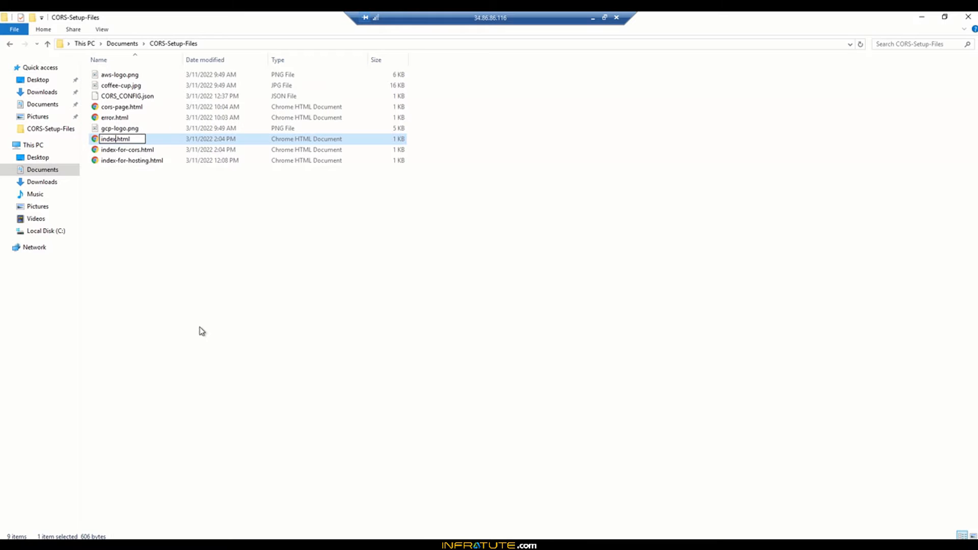
key("Return")
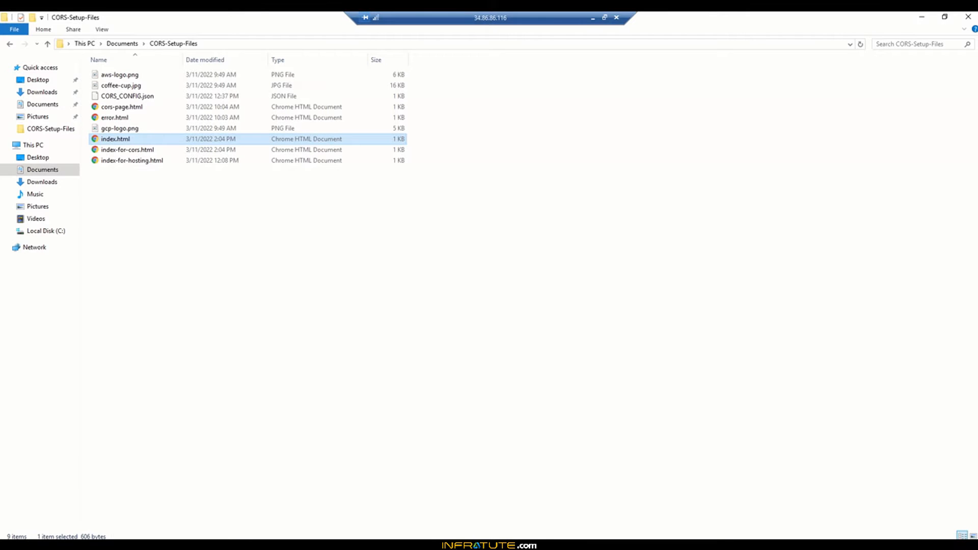
- Open the new index.html in Notepad++
key("super")
type("notepad")
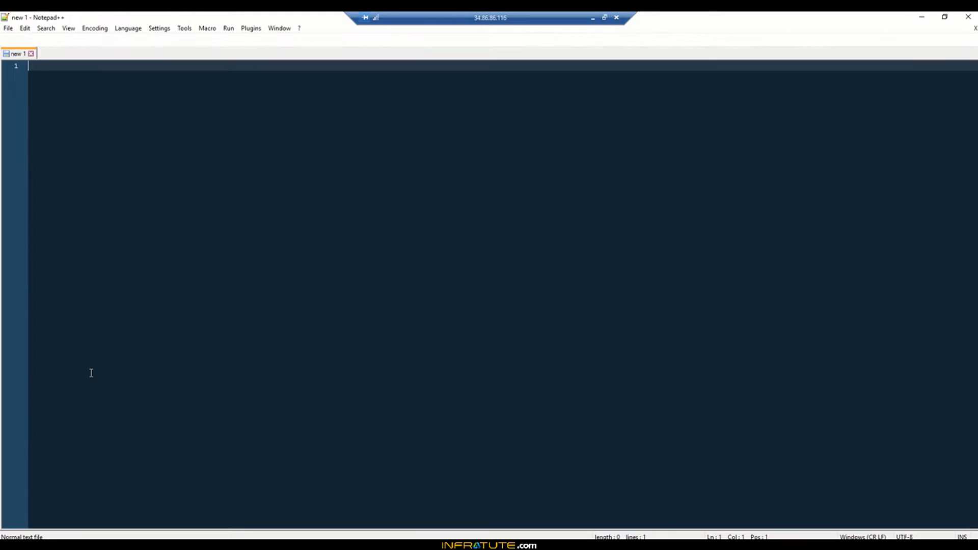
left_click(301, 543)
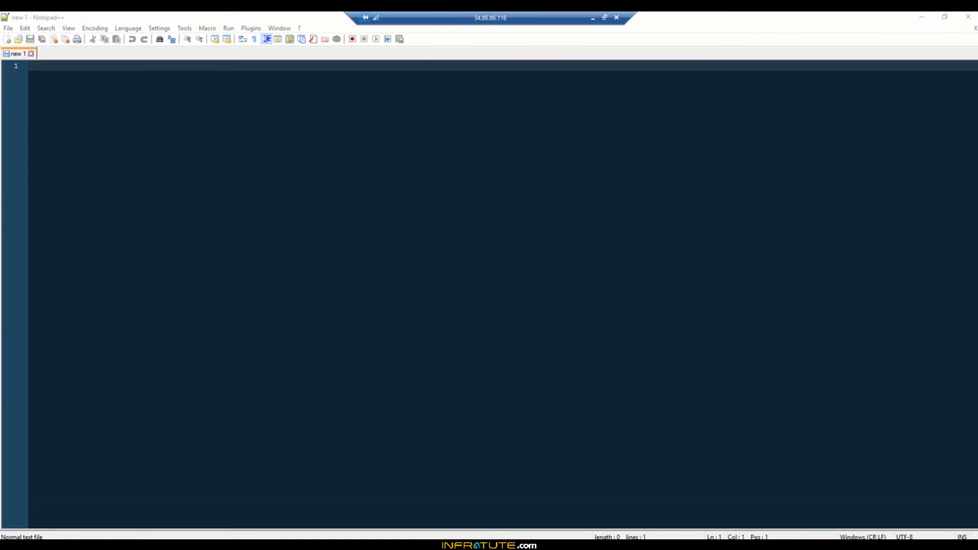
left_click(944, 17)
left_click_drag(340, 250, 67, 229)
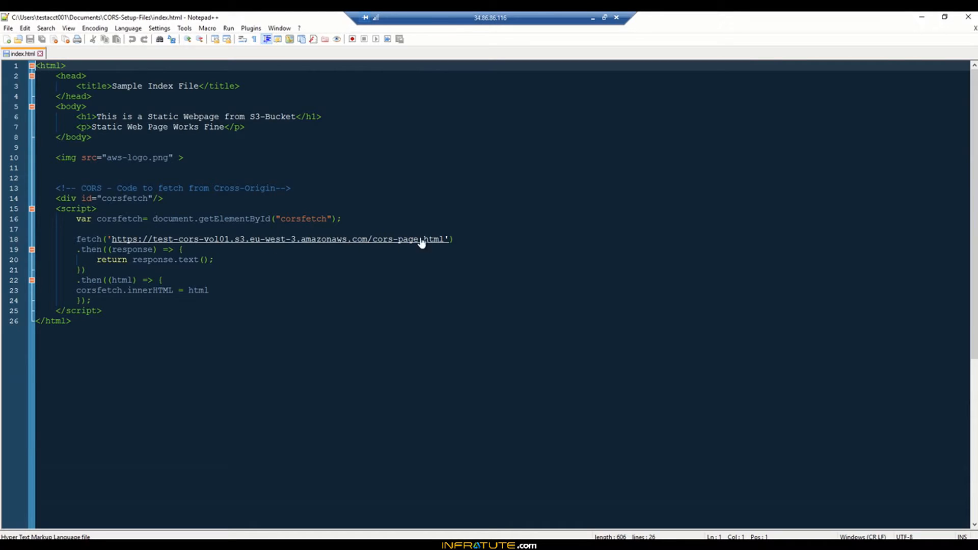
- Replace the fetch URL on line 18 with the relative path cors-page.html
left_click(457, 238)
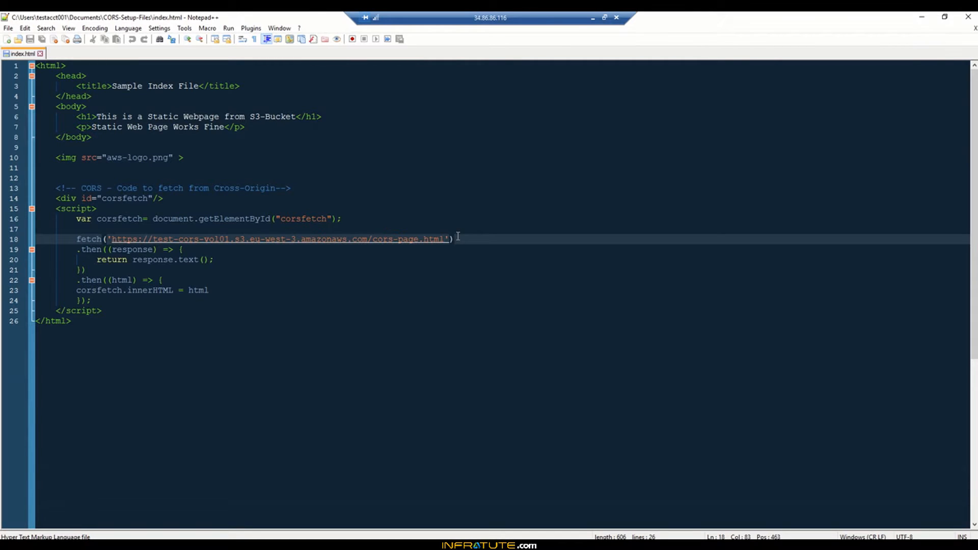
key("Left")
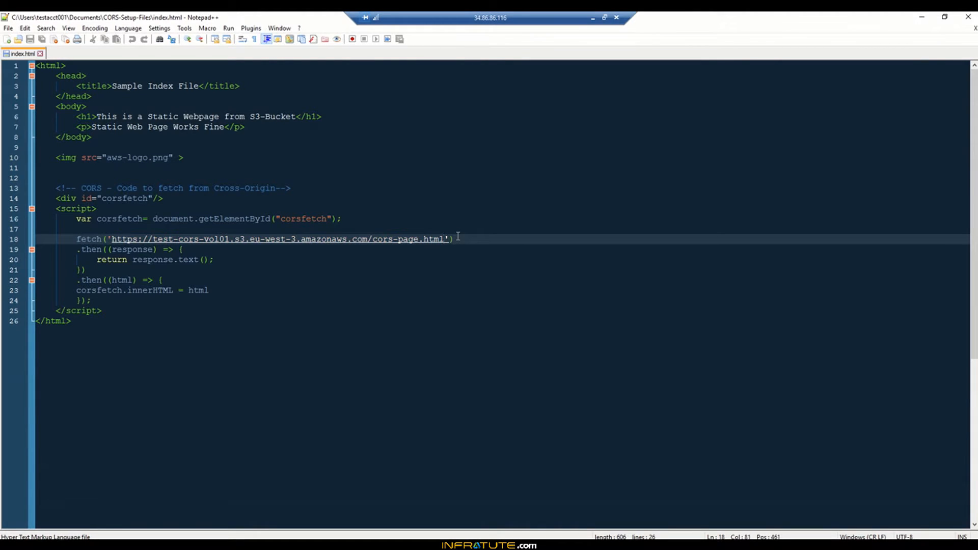
key("BackSpace")
key("BackSpace")
key("BackSpace")
key("BackSpace")
key("BackSpace")
key("BackSpace")
key("BackSpace")
key("BackSpace")
key("BackSpace")
key("BackSpace")
key("BackSpace")
key("BackSpace")
key("BackSpace")
key("BackSpace")
key("BackSpace")
key("BackSpace")
key("BackSpace")
key("BackSpace")
key("BackSpace")
key("BackSpace")
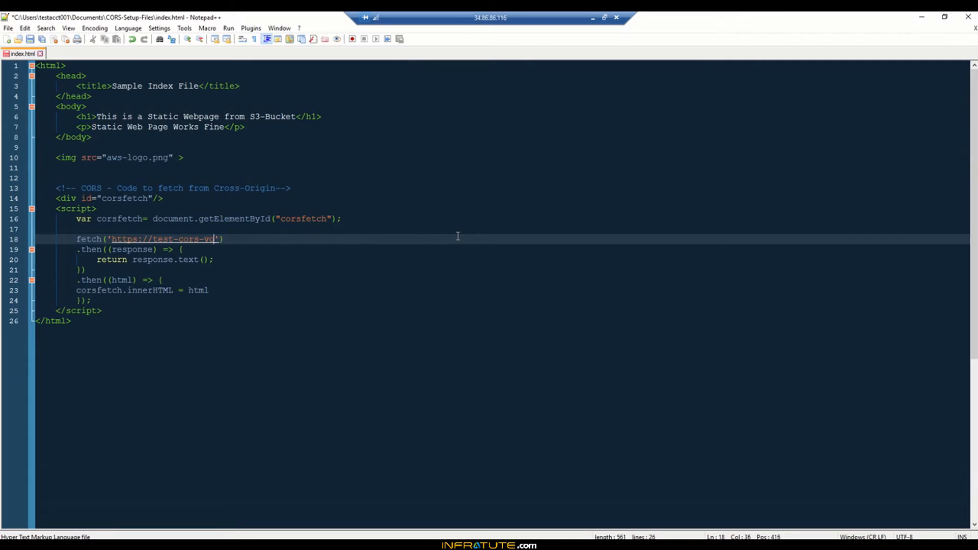
key("BackSpace")
key("BackSpace")
key("BackSpace")
key("BackSpace")
key("BackSpace")
key("BackSpace")
key("BackSpace")
key("BackSpace")
key("BackSpace")
key("BackSpace")
key("BackSpace")
key("BackSpace")
key("BackSpace")
key("BackSpace")
key("BackSpace")
key("BackSpace")
key("BackSpace")
key("BackSpace")
key("BackSpace")
key("BackSpace")
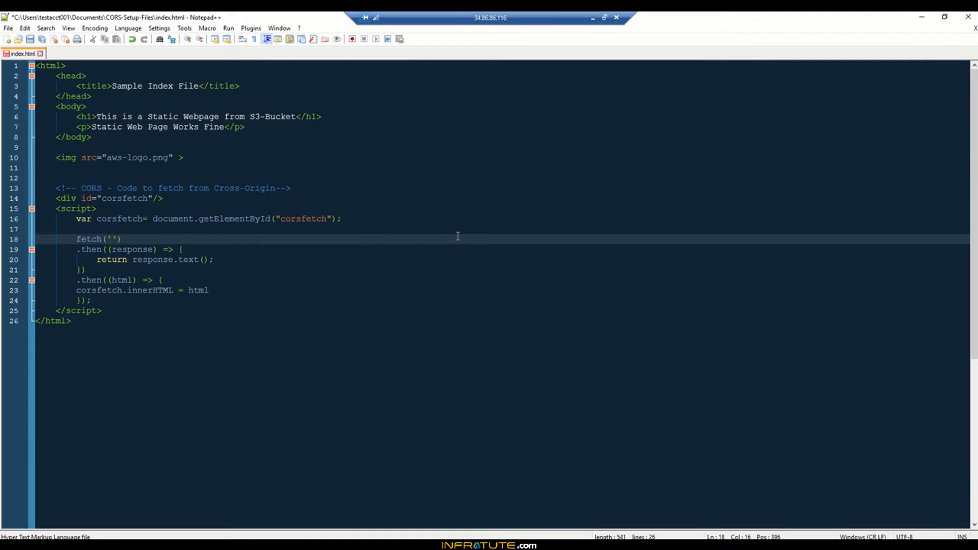
type("cors-page.html")
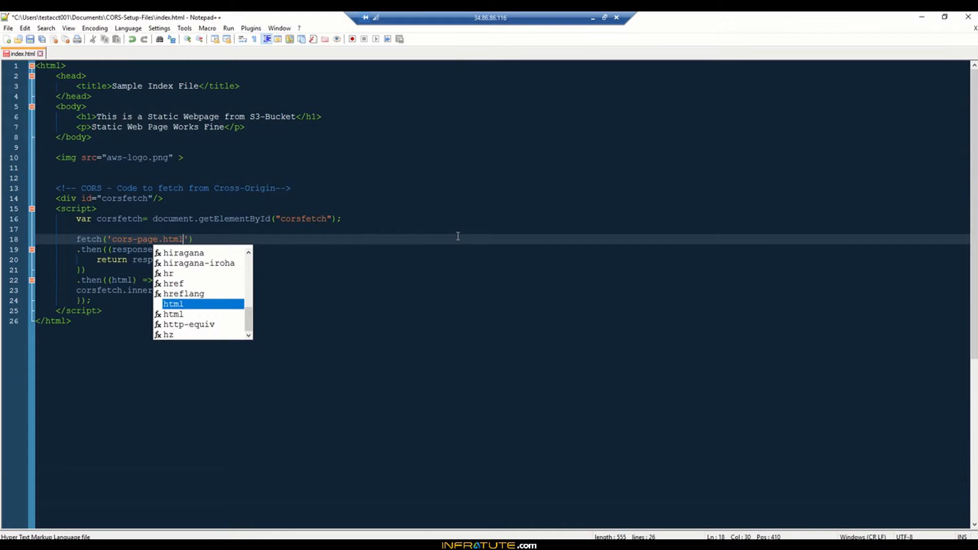
- Save the edited index.html in Notepad++
key("Right")
key("Right")
key("alt+Tab")
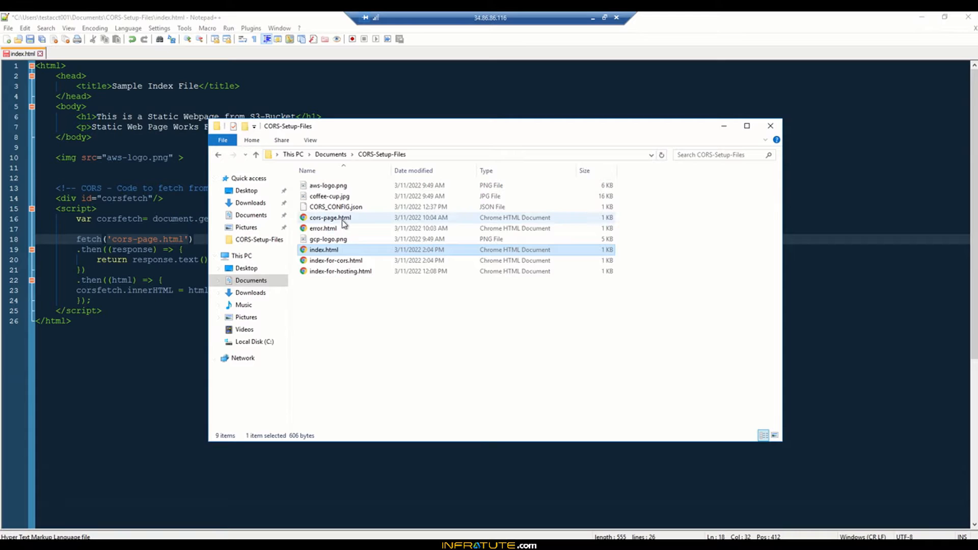
left_click(161, 432)
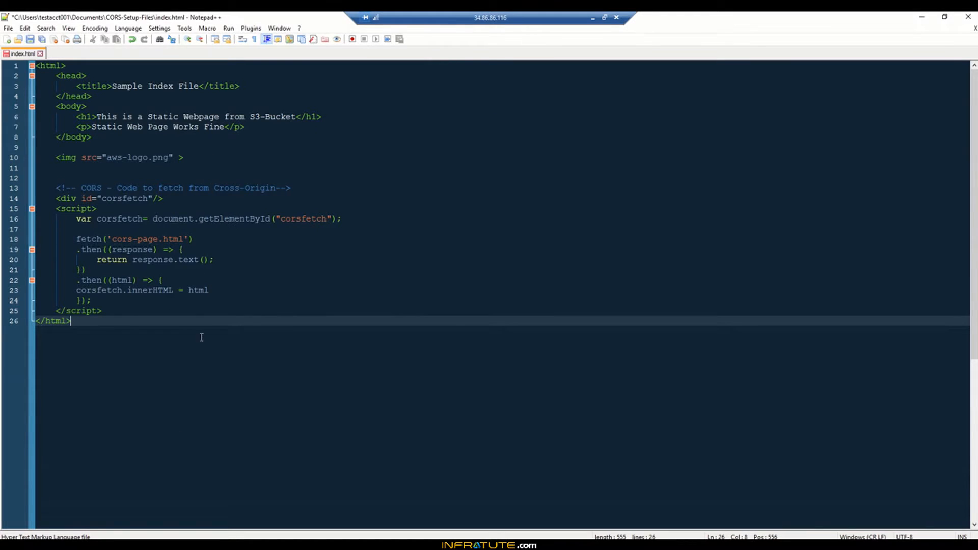
key("ctrl+s")
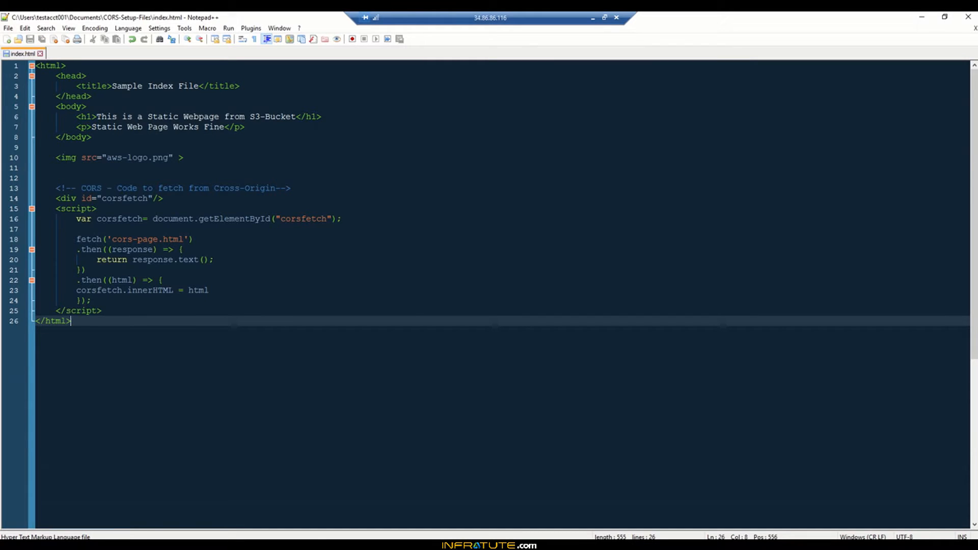
- Upload index.html from the CORS-Setup-Files folder to the testbucket-s3vol-demovol1 bucket
left_click(259, 547)
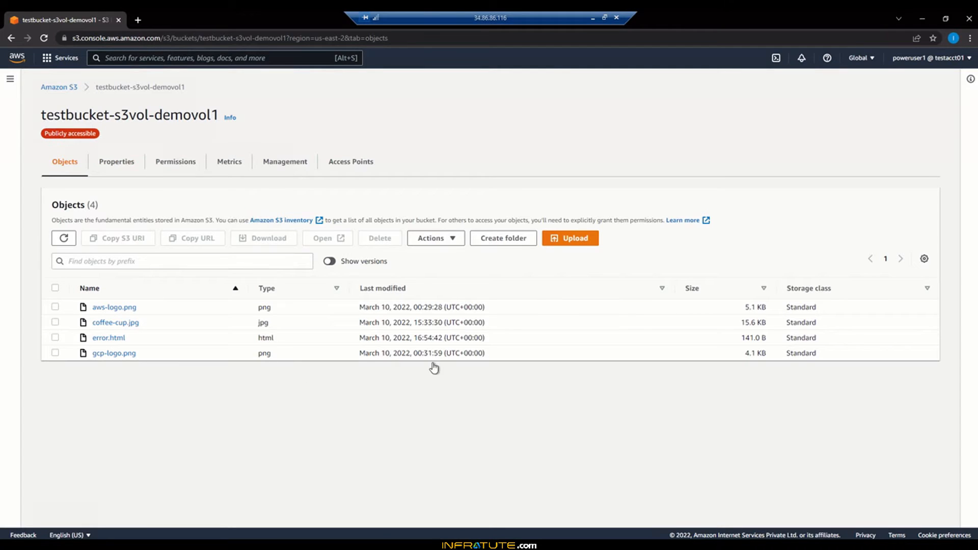
left_click(585, 240)
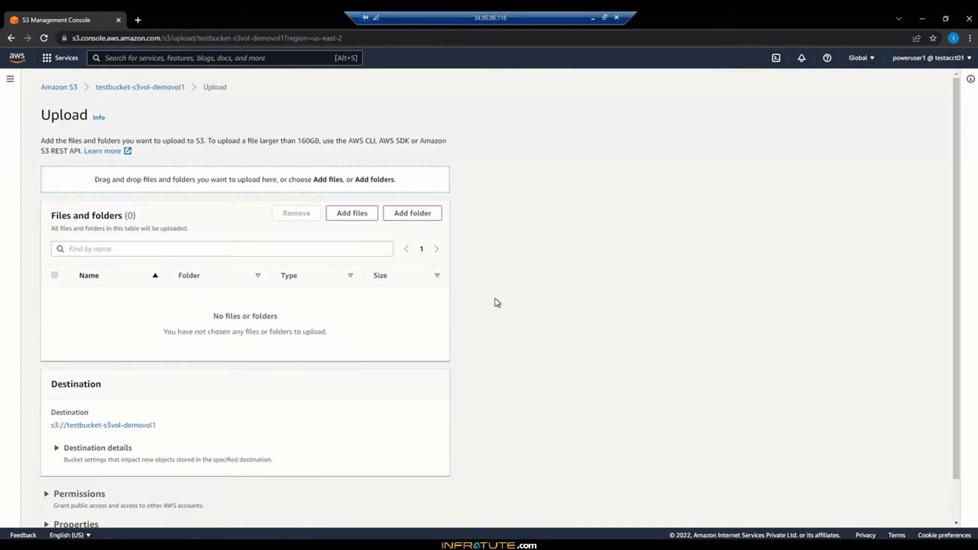
left_click(355, 218)
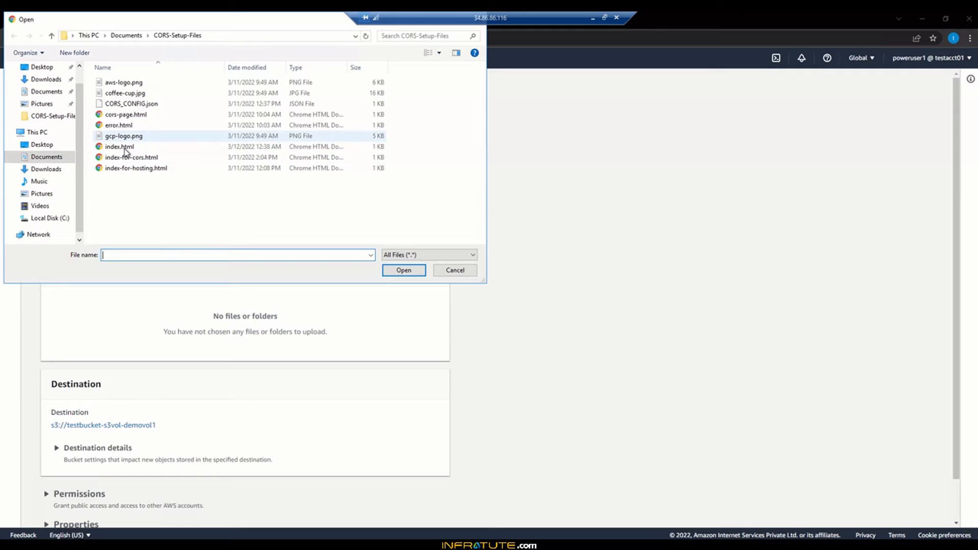
left_click(124, 147)
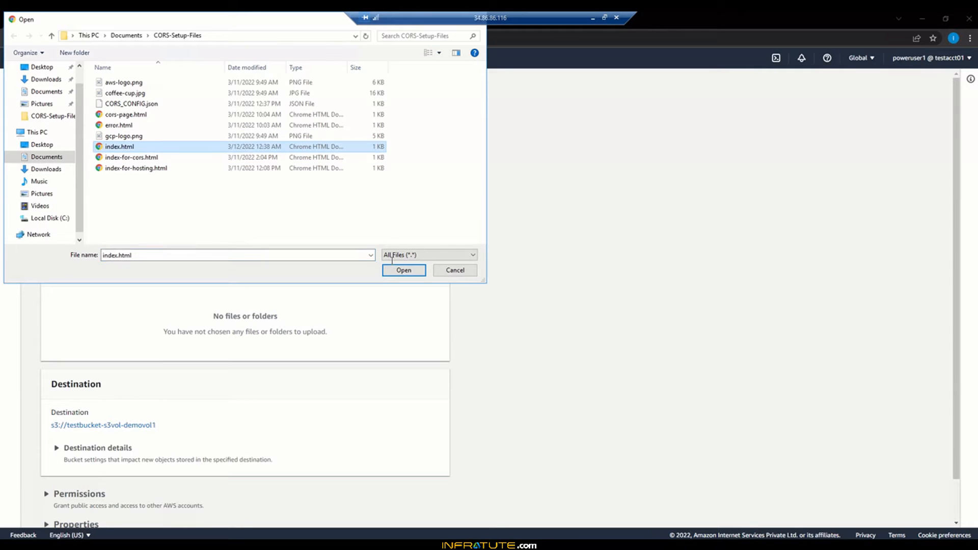
left_click(403, 269)
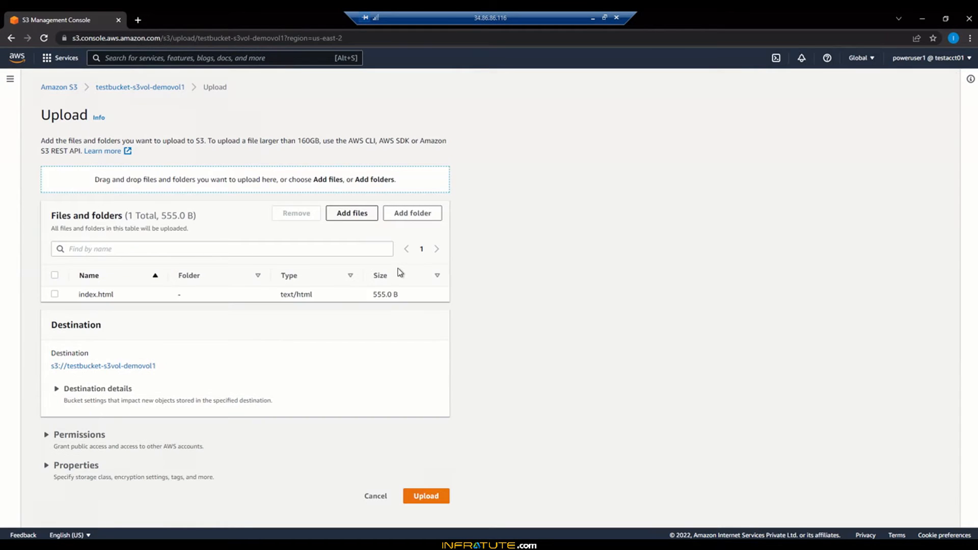
left_click(436, 502)
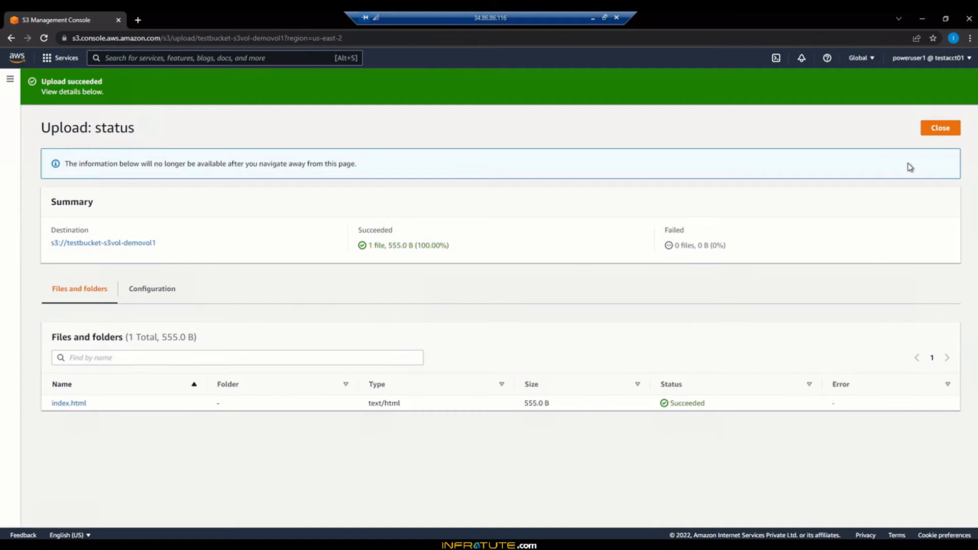
left_click(936, 130)
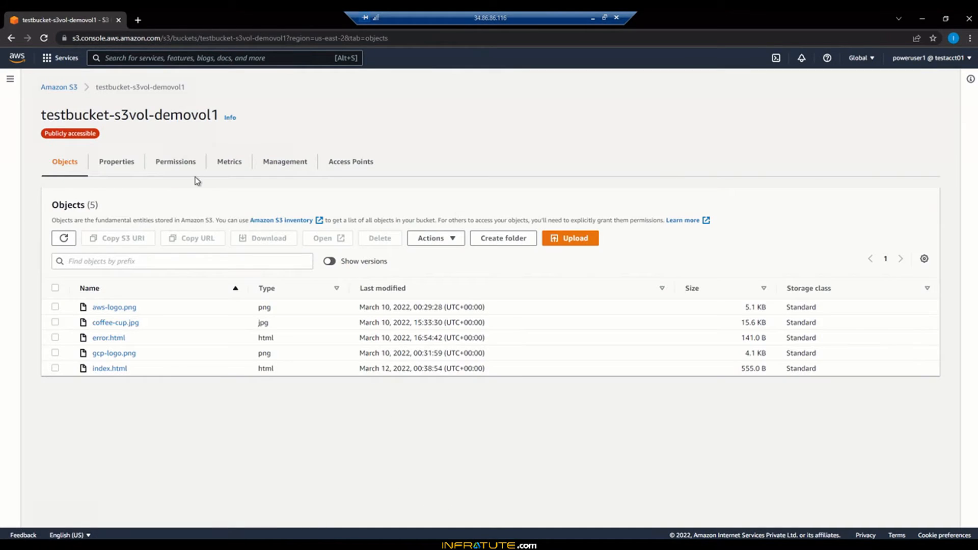
- Open the bucket's static website endpoint from its properties and reload the page to check its content
left_click(125, 167)
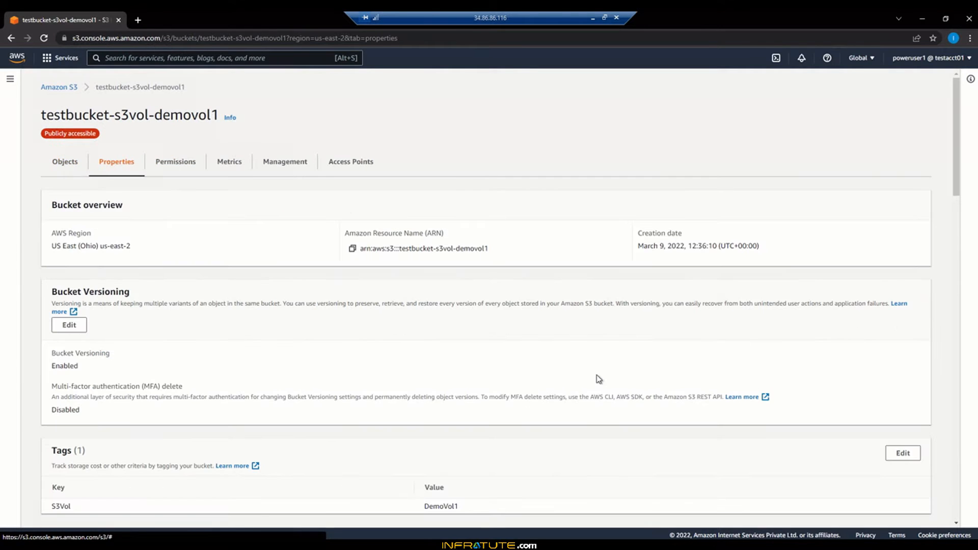
scroll(606, 411, "down", 7)
scroll(607, 413, "down", 18)
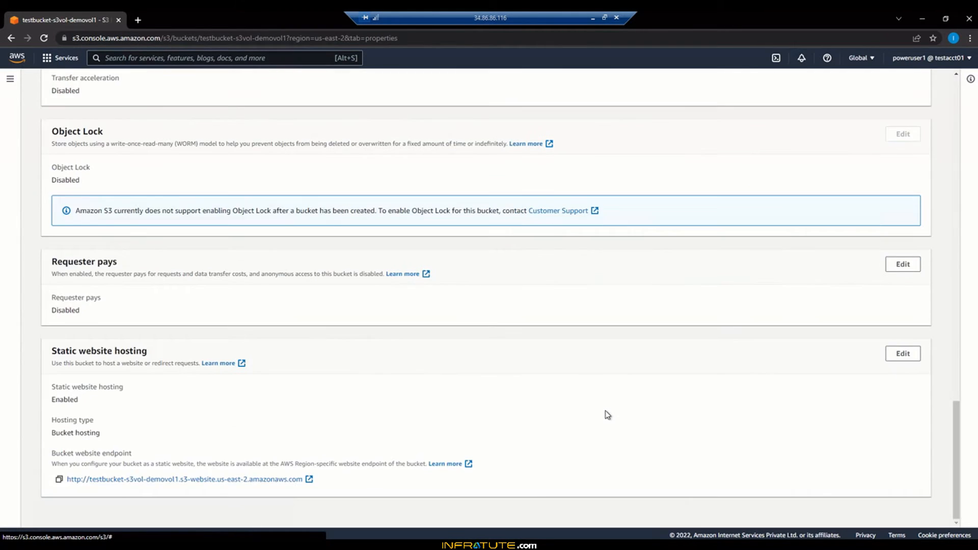
left_click(309, 481)
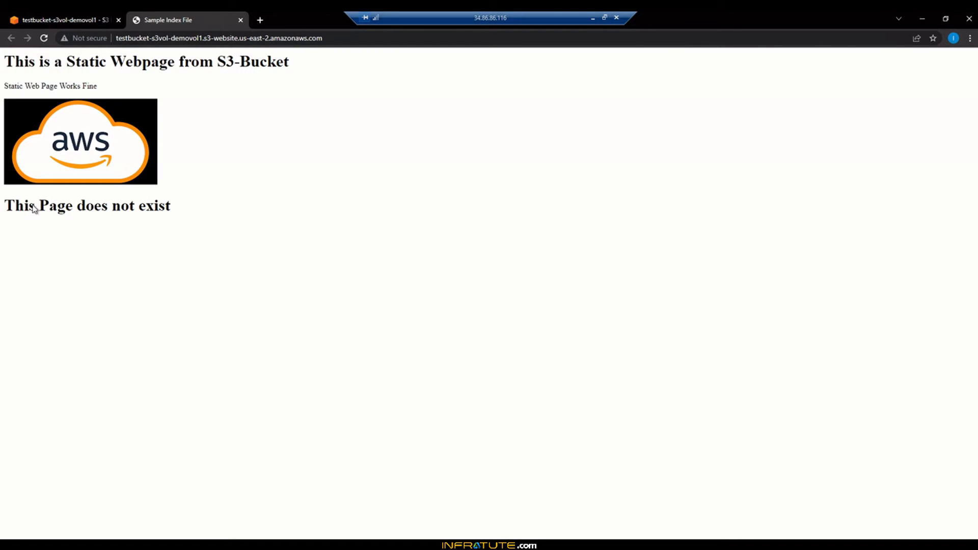
left_click_drag(10, 208, 169, 207)
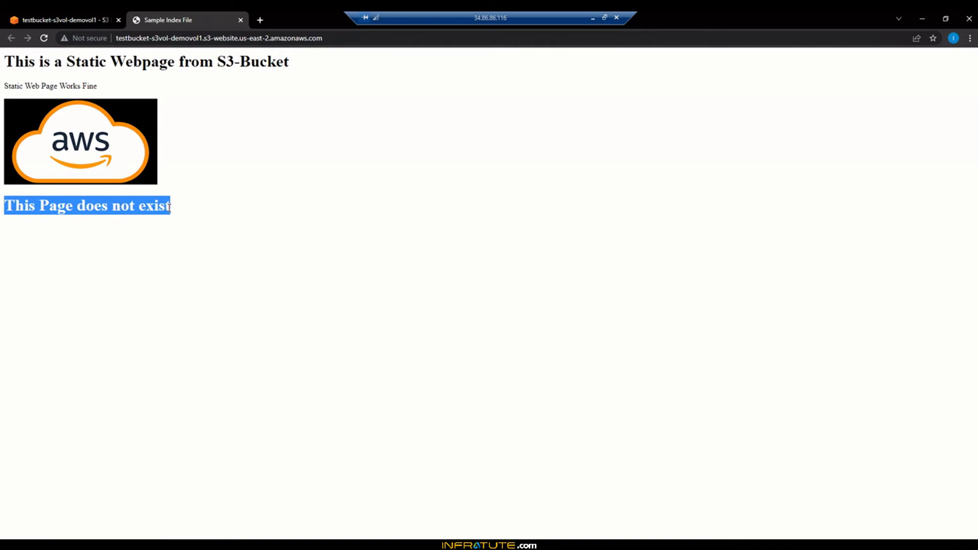
left_click(168, 207)
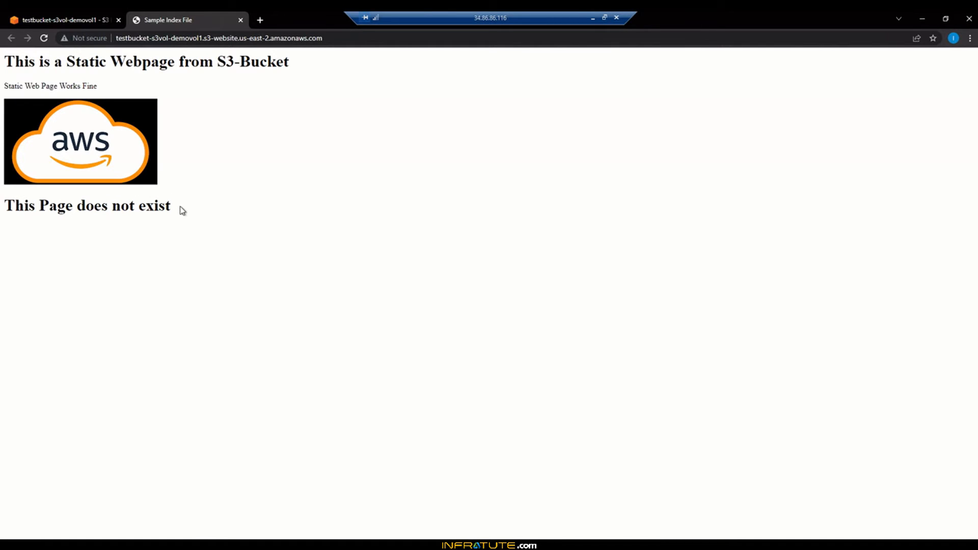
left_click_drag(170, 206, 4, 206)
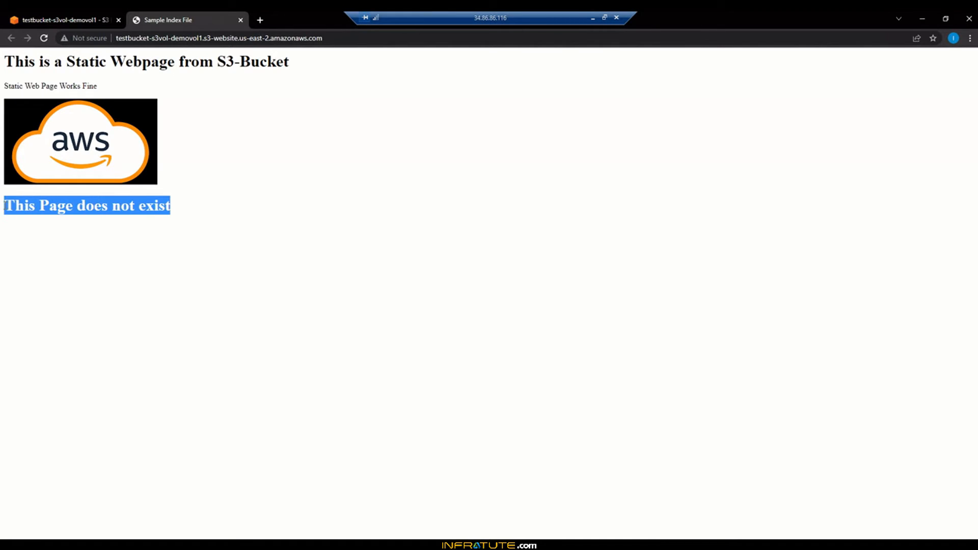
left_click(44, 37)
- Return to the bucket's object list and start a new upload by opening the file chooser
left_click(41, 21)
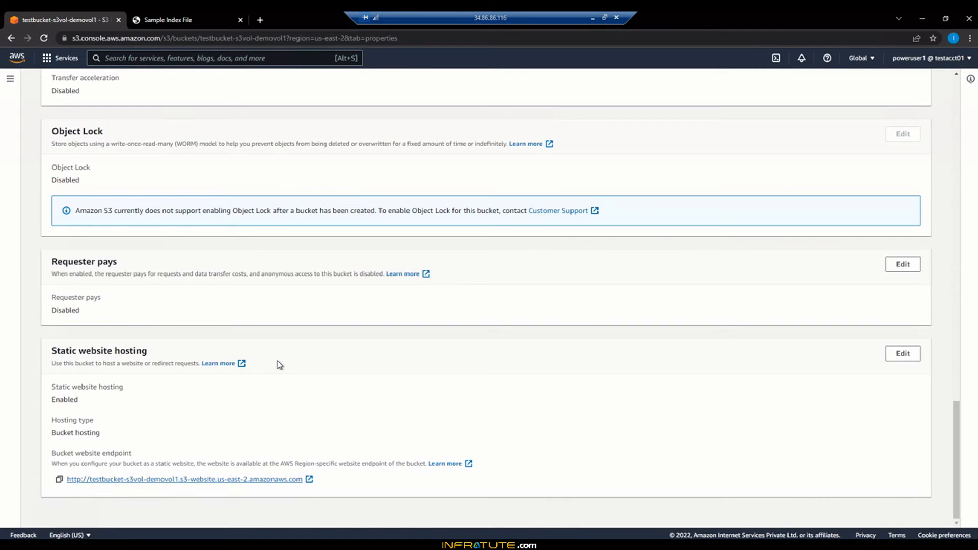
scroll(280, 365, "up", 15)
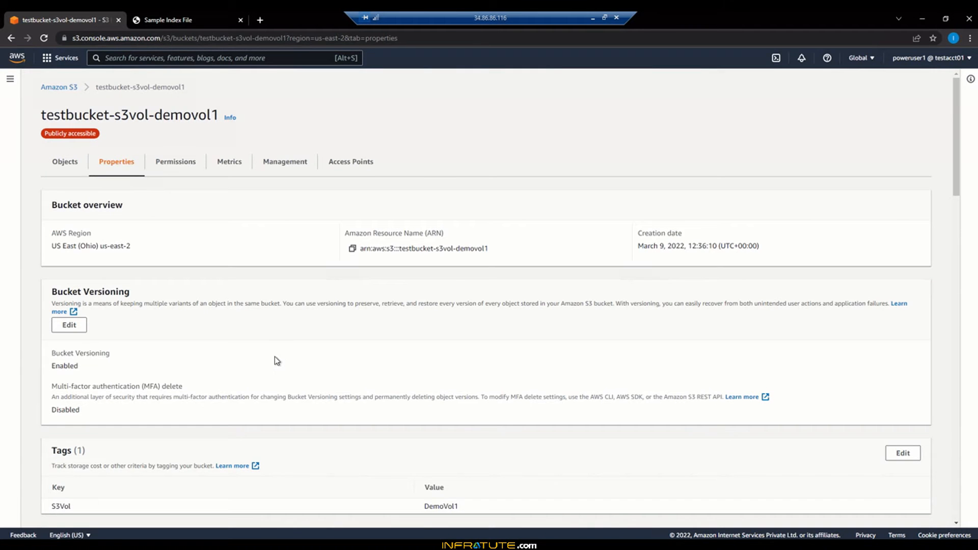
left_click(66, 162)
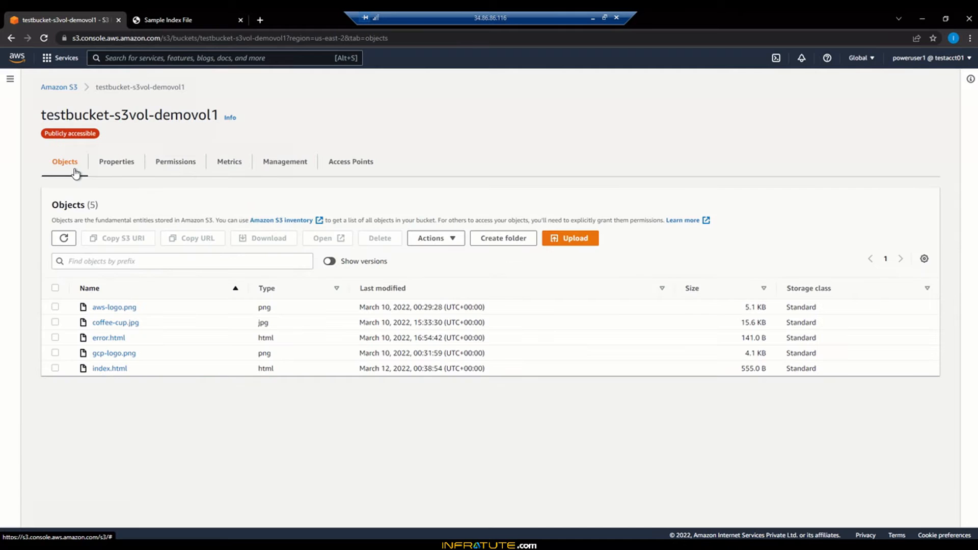
right_click(258, 485)
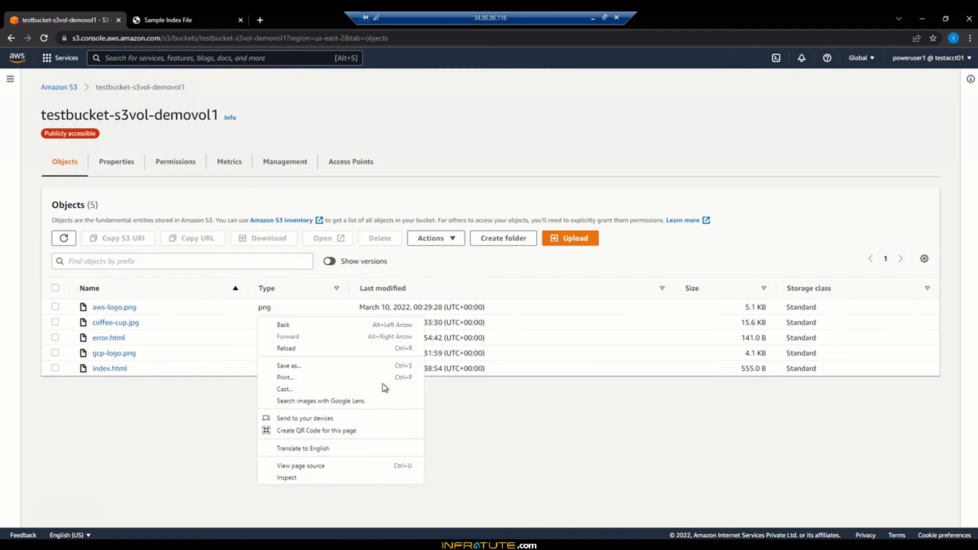
key("Escape")
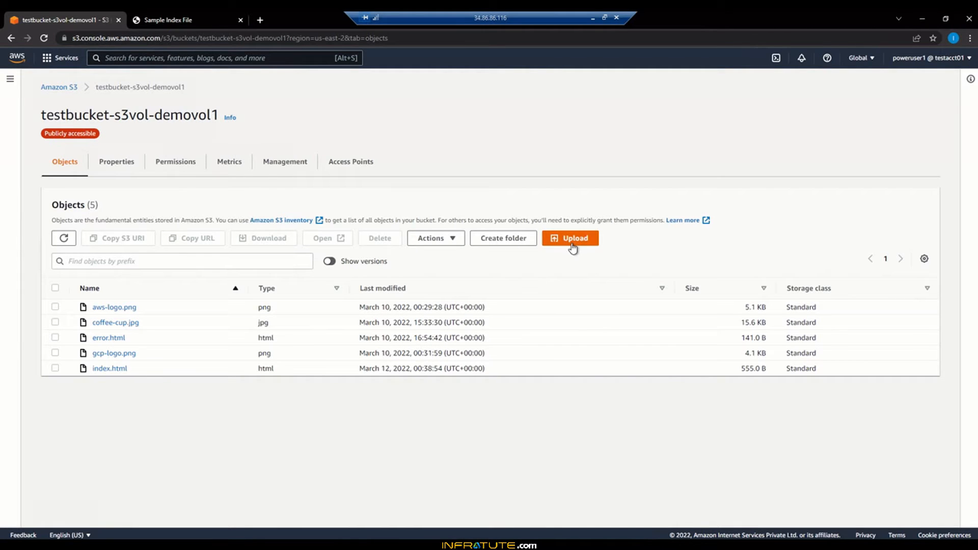
left_click(573, 247)
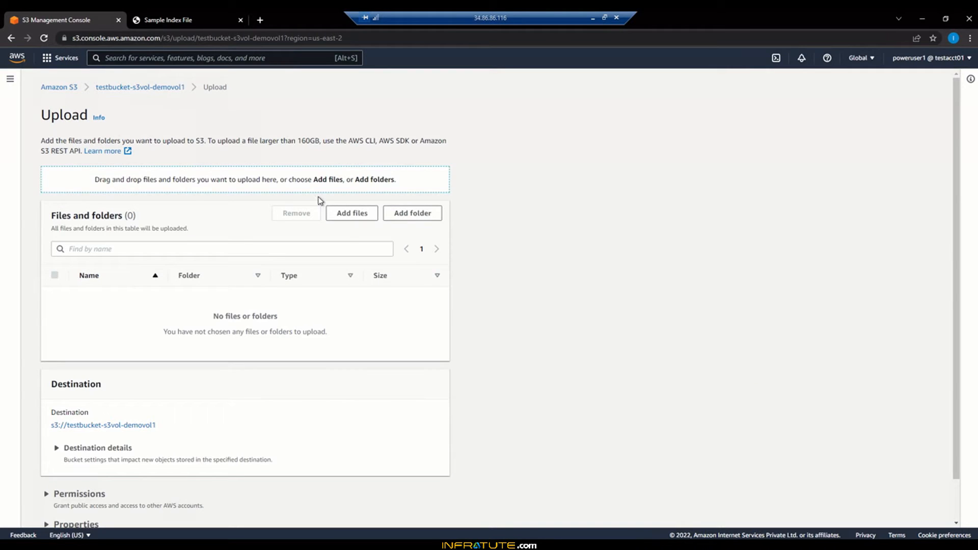
left_click(349, 218)
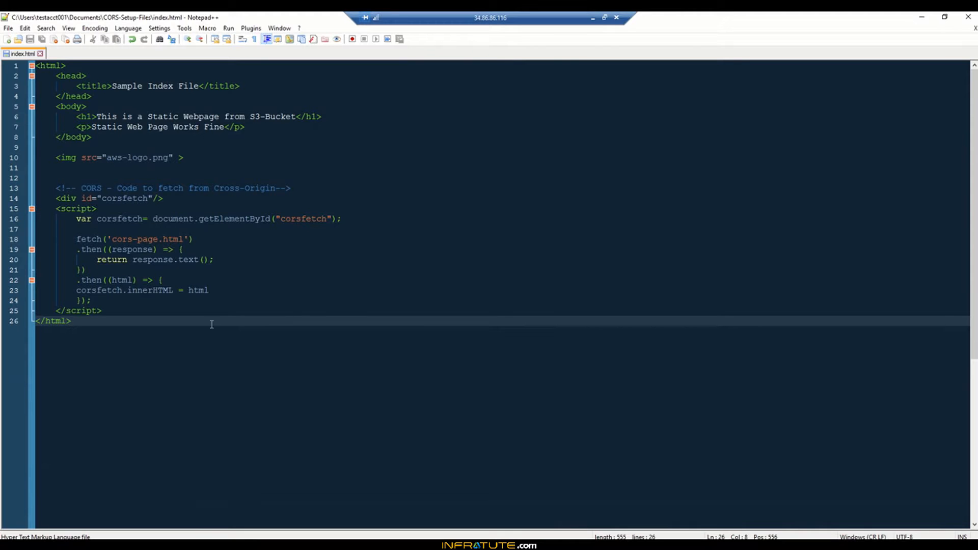
- Close index.html in Notepad++ and open cors-page.html there to review its content
left_click(40, 53)
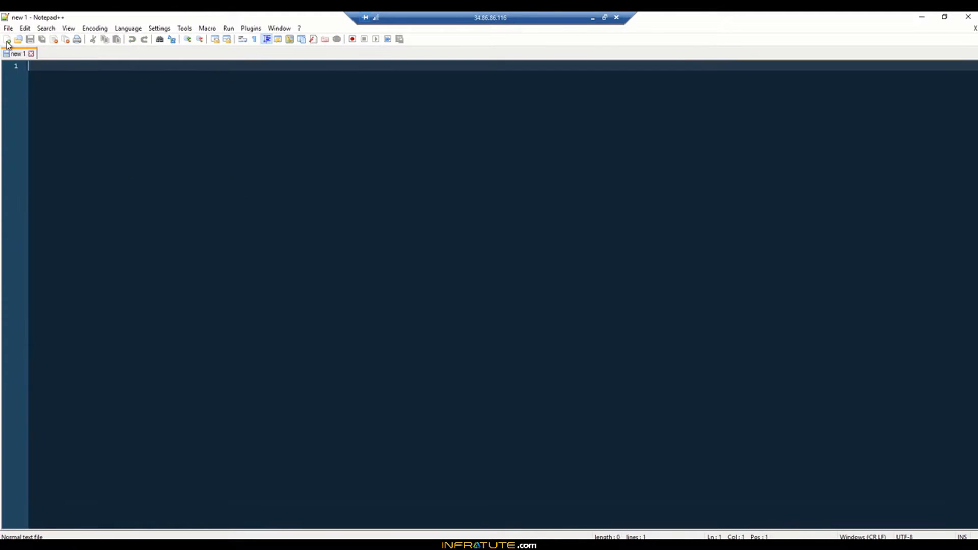
left_click(90, 545)
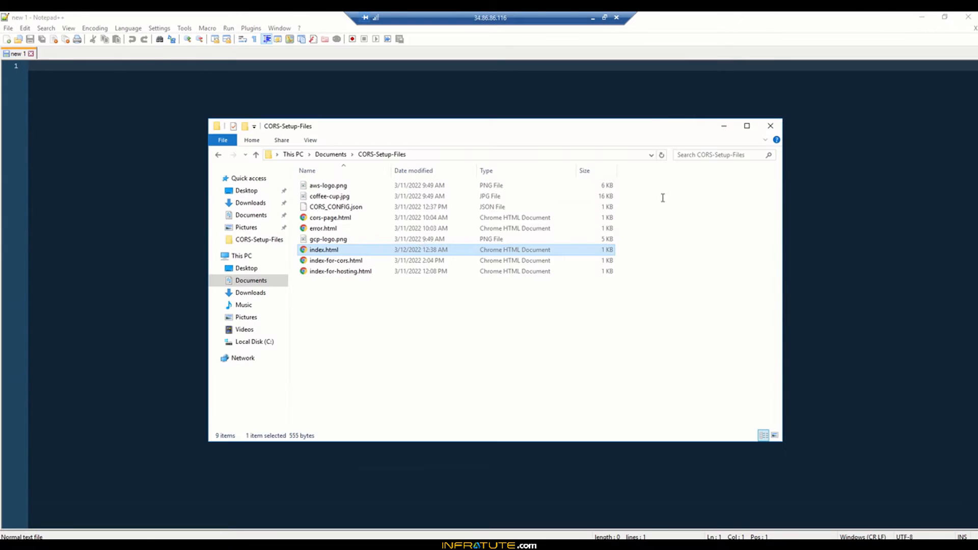
left_click(328, 217)
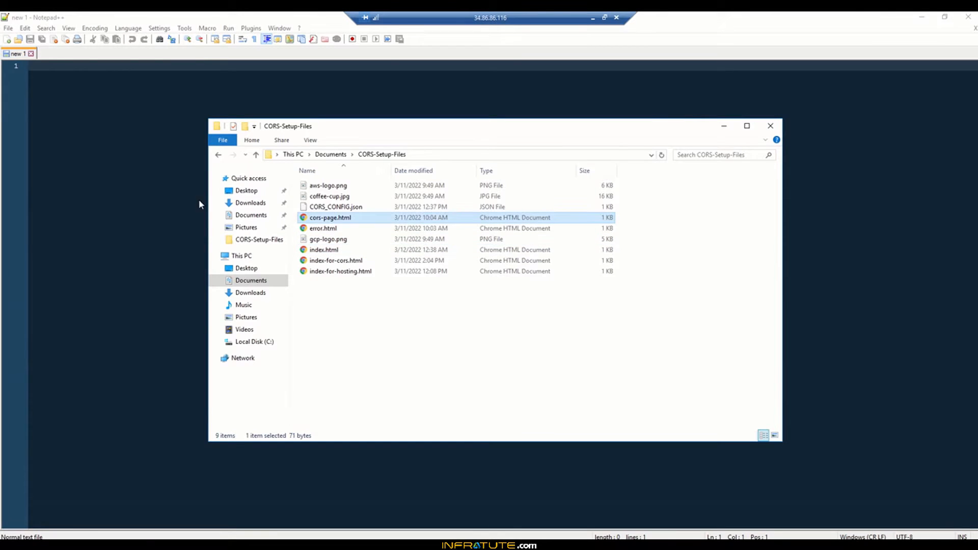
left_click_drag(199, 203, 140, 203)
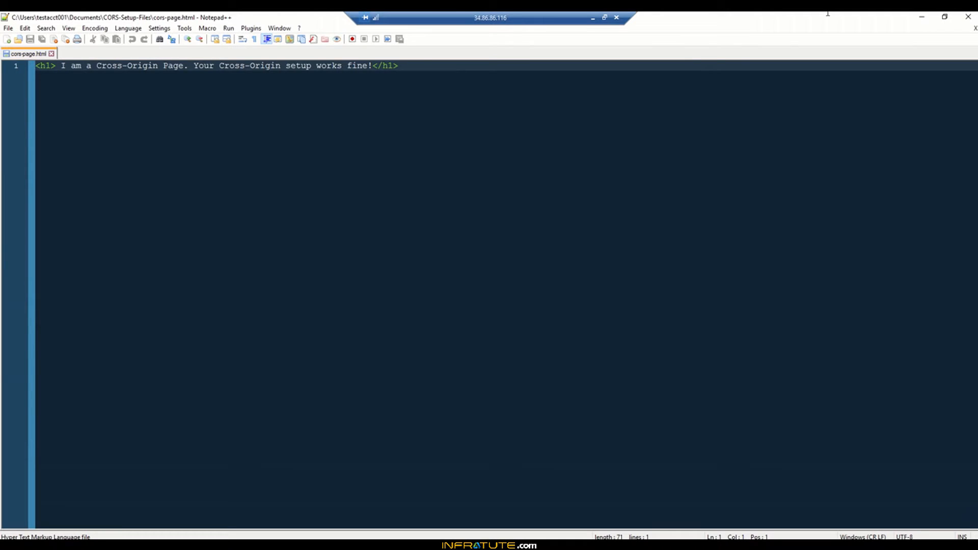
- Upload cors-page.html to the bucket and close the upload status page
left_click(921, 16)
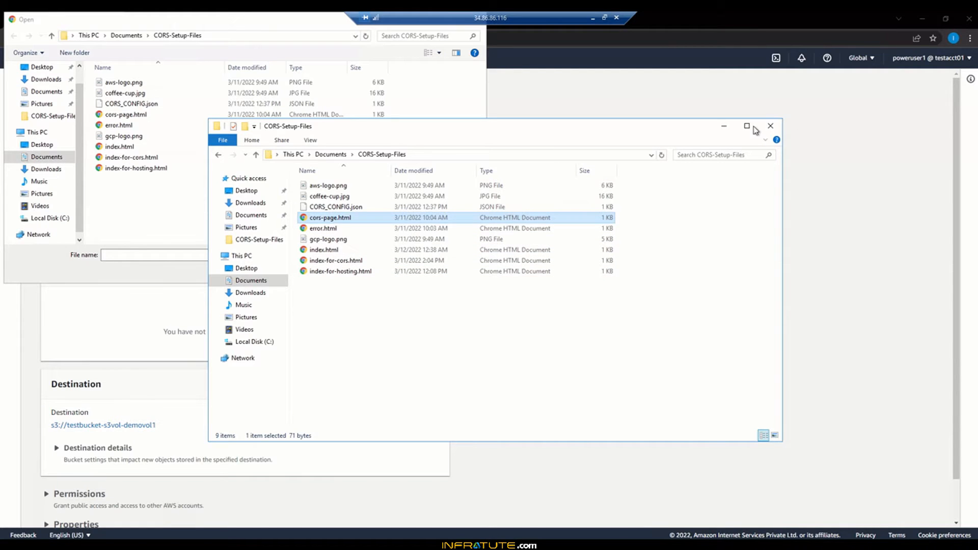
left_click(723, 126)
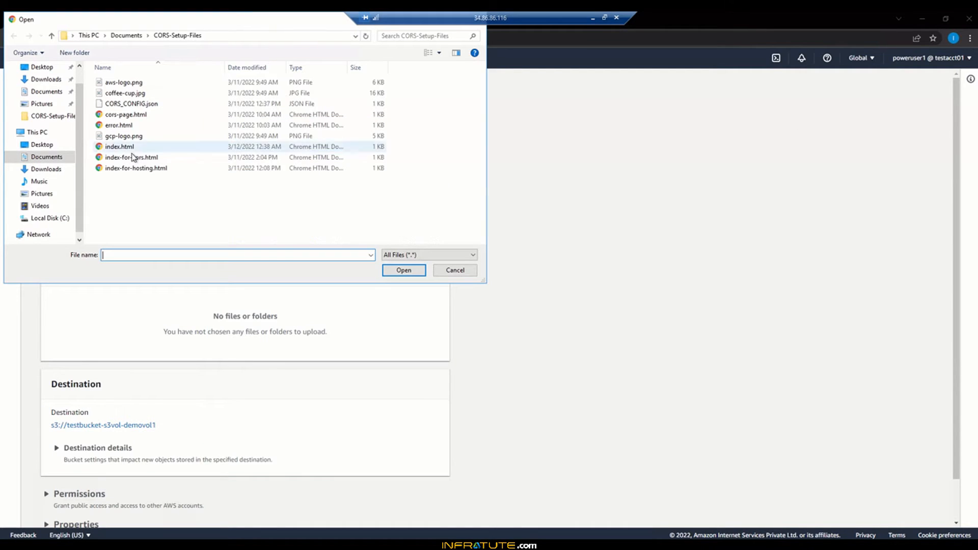
double_click(127, 116)
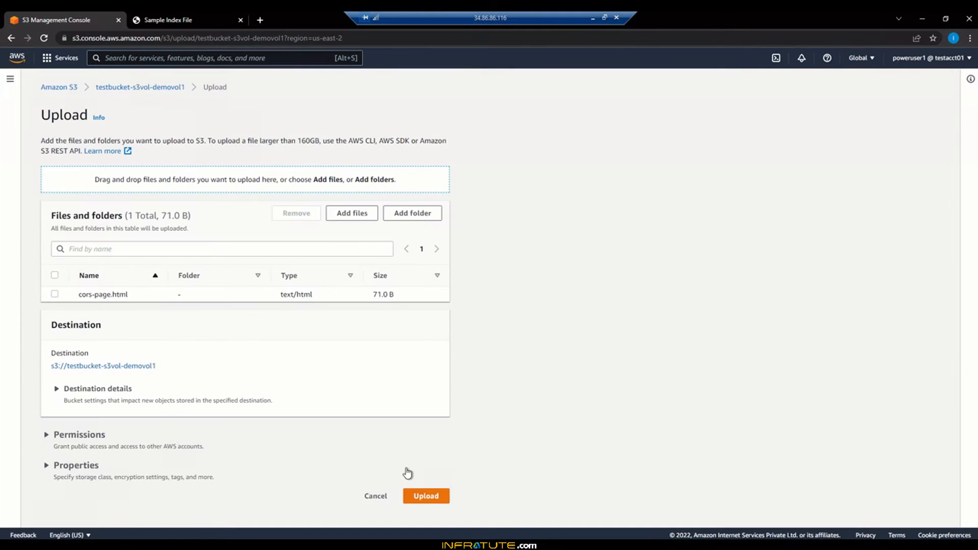
left_click(427, 497)
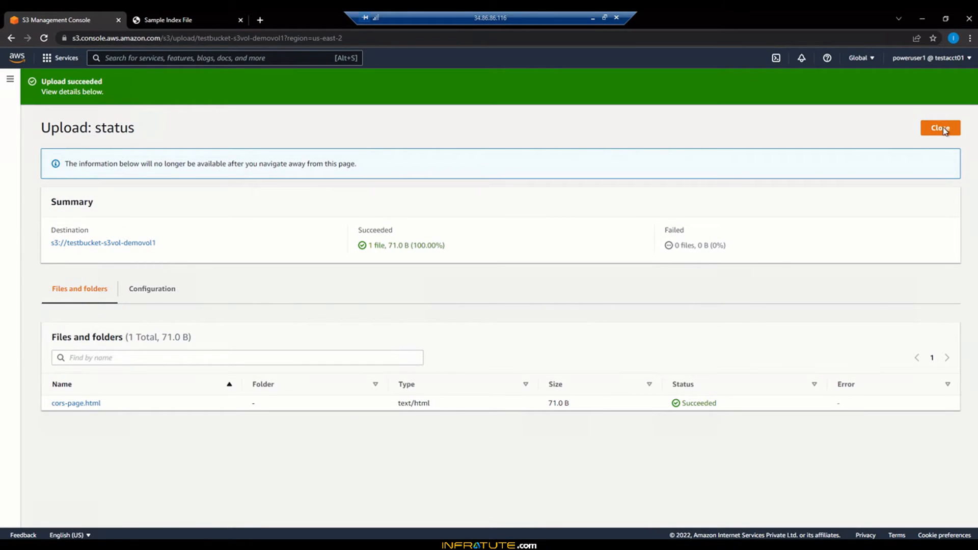
left_click(942, 129)
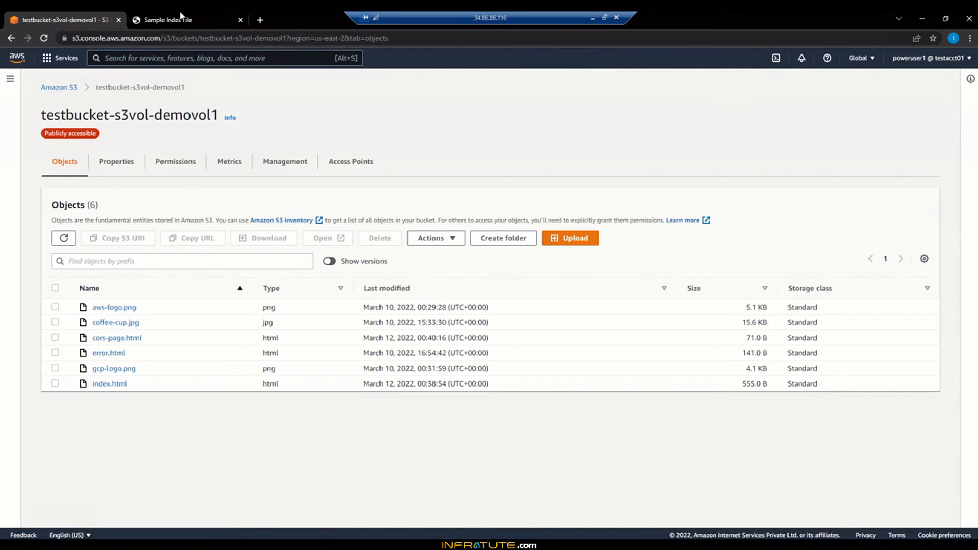
- Reload the static website tab and examine the heading fetched from cors-page.html
left_click(176, 20)
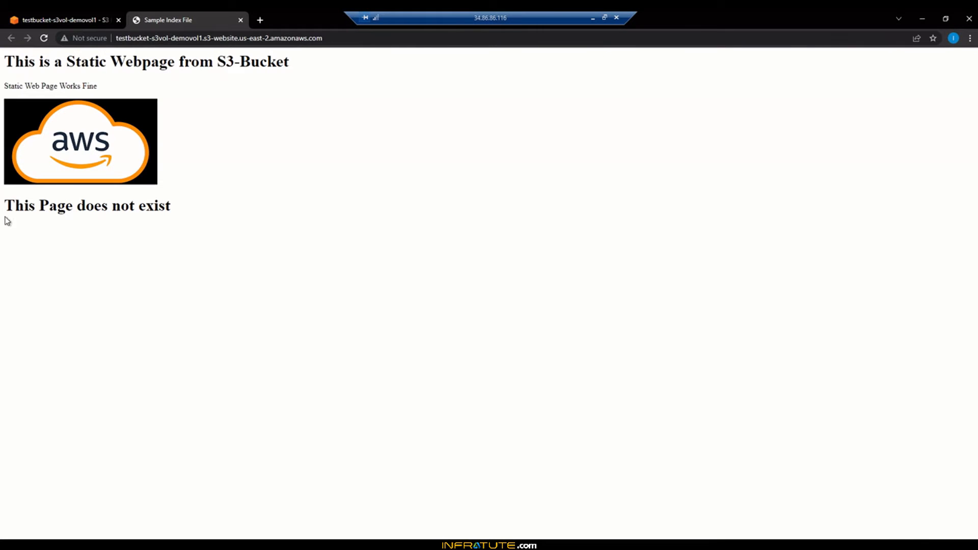
left_click(44, 37)
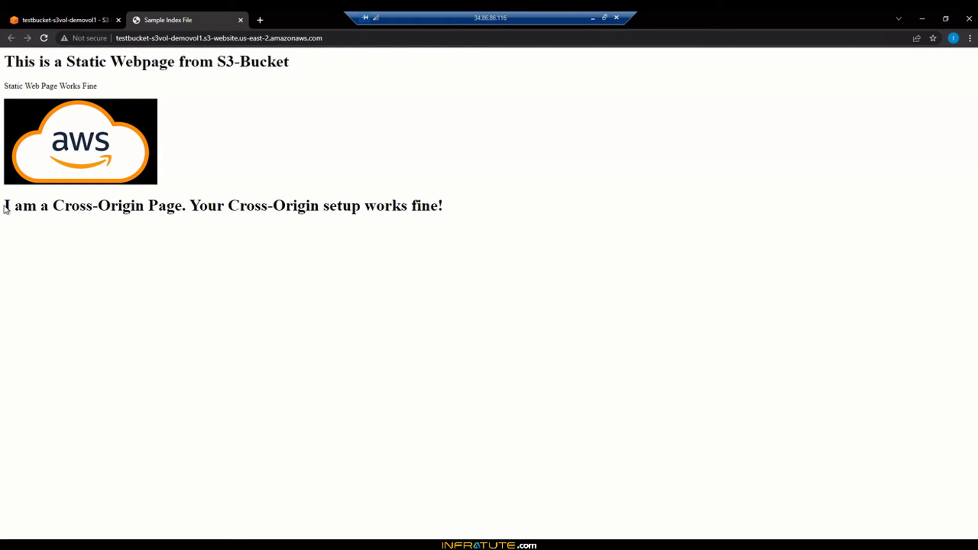
left_click_drag(6, 209, 454, 209)
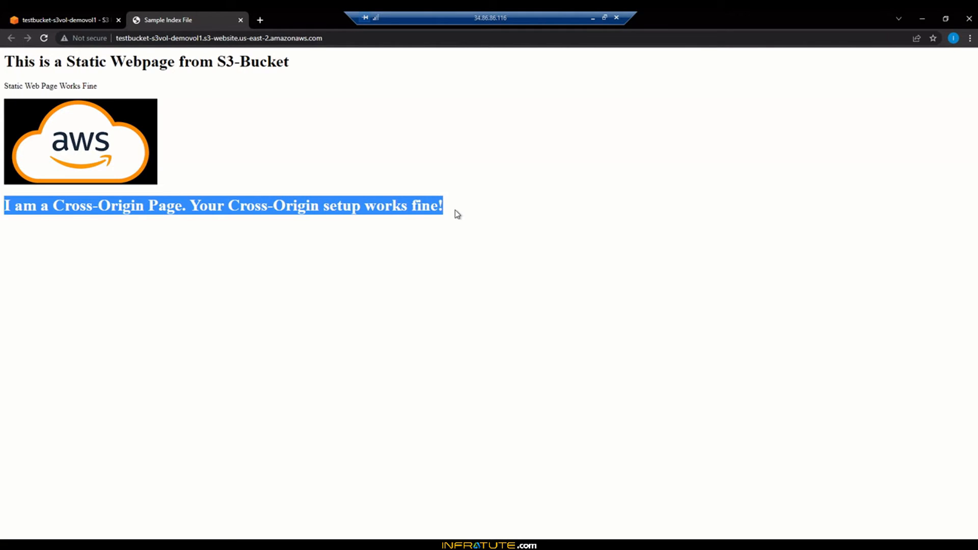
- Close the static website tab and delete index.html and cors-page.html from the bucket, confirming the deletion
left_click(454, 210)
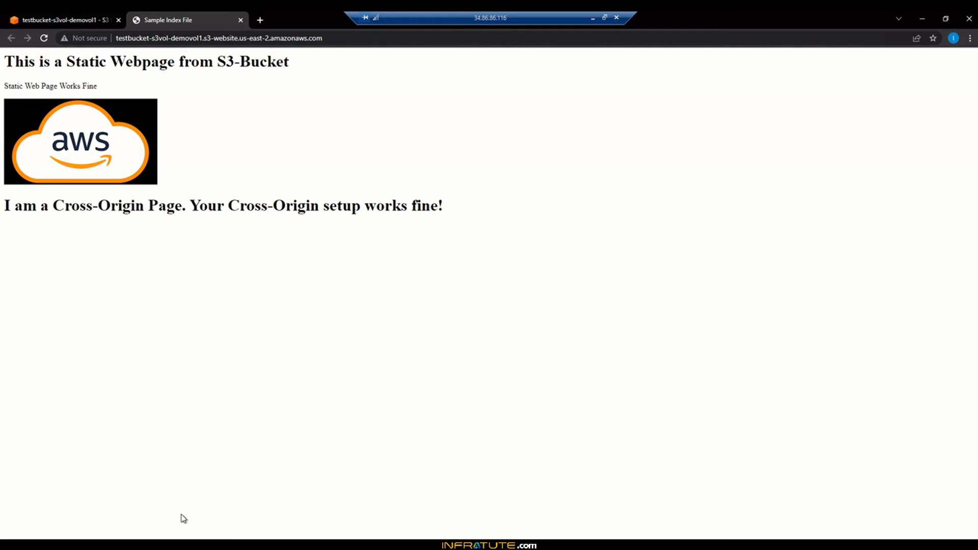
left_click(240, 20)
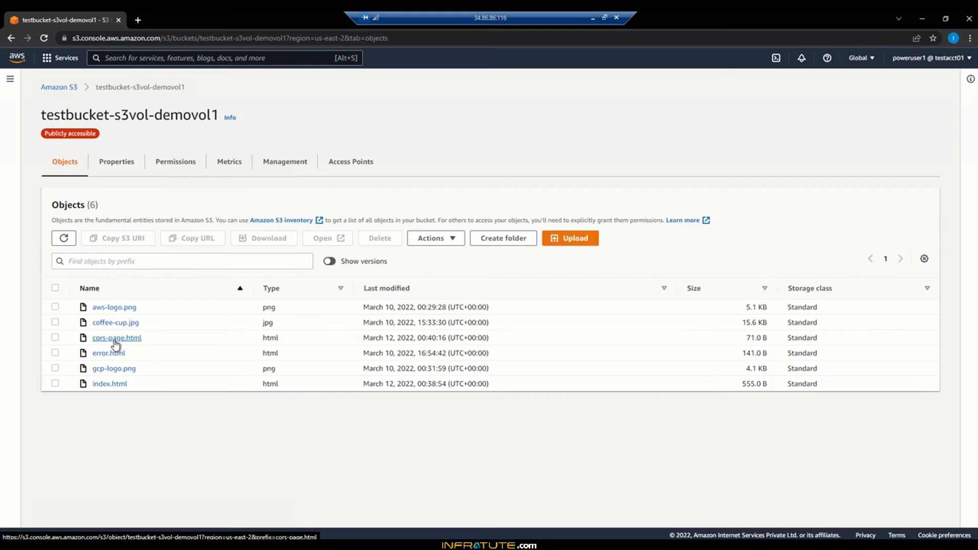
left_click(55, 384)
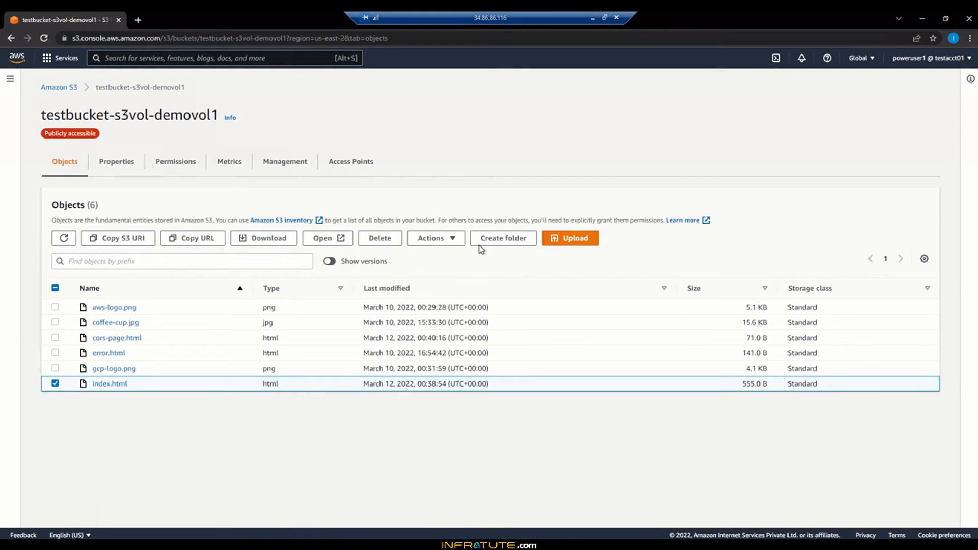
left_click(55, 338)
left_click(387, 247)
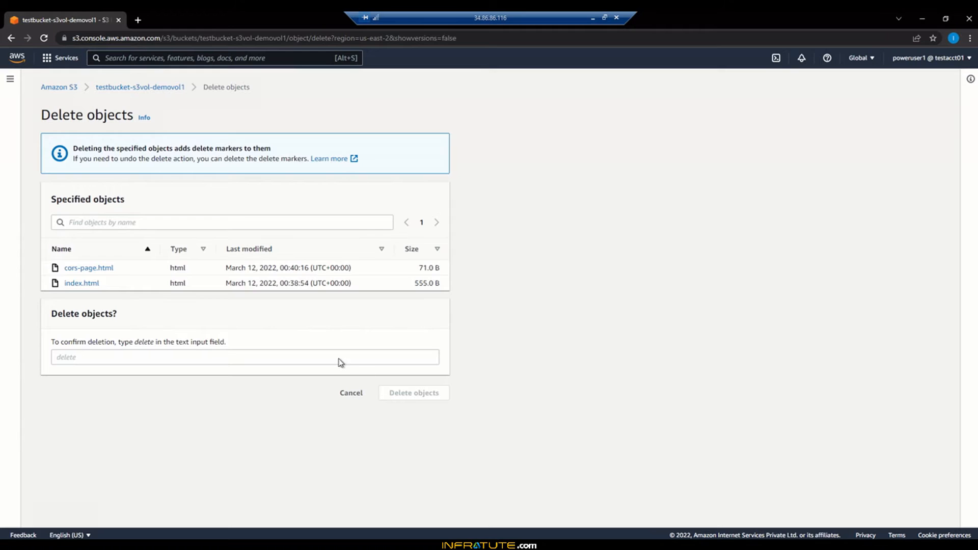
left_click(339, 359)
type("de")
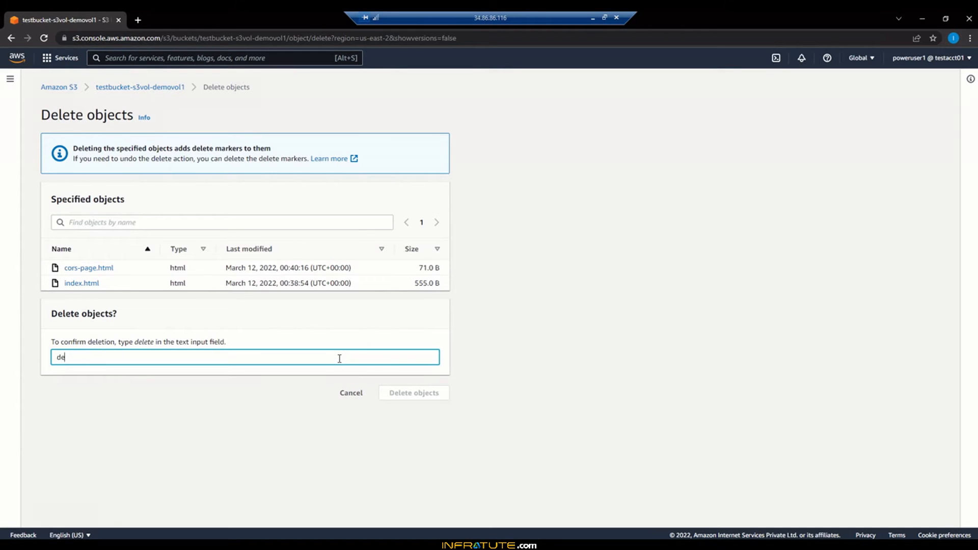
type("lete")
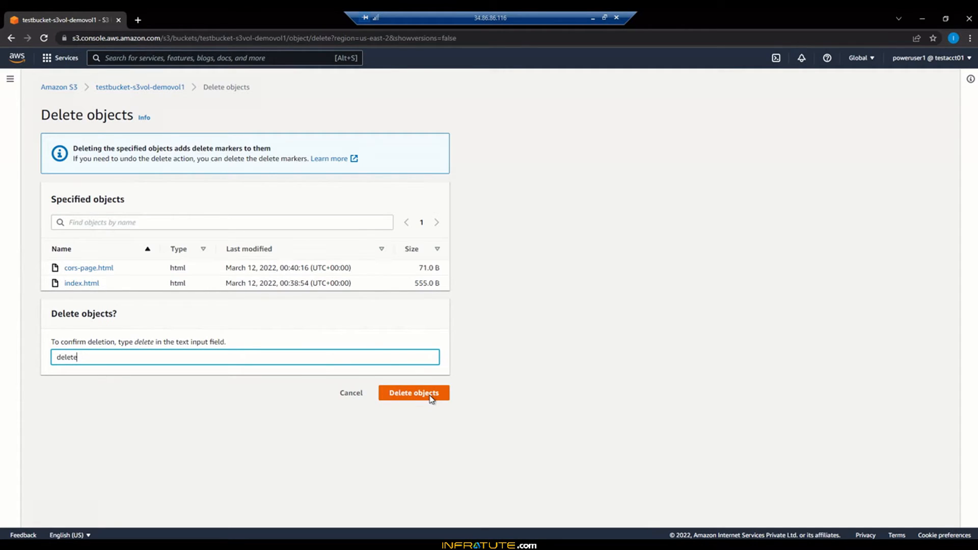
left_click(414, 393)
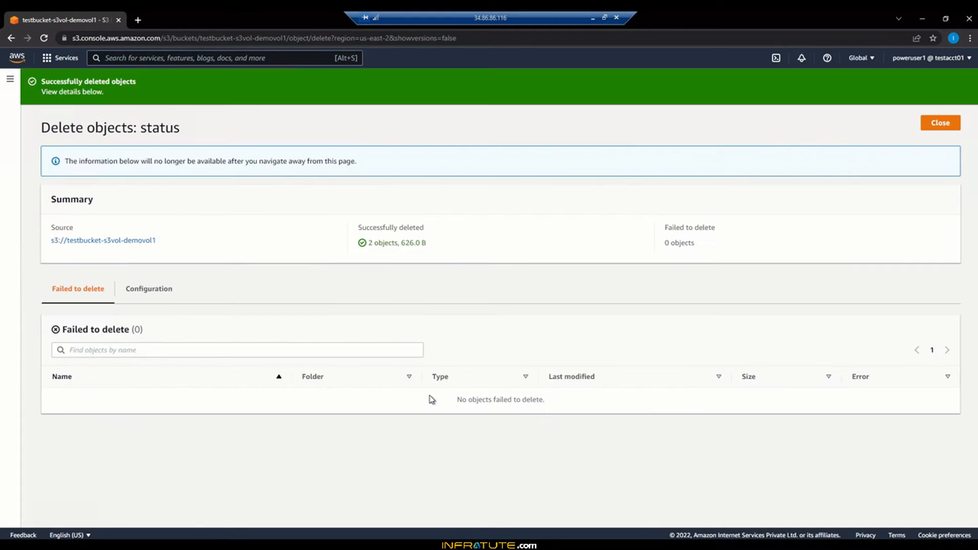
left_click(941, 126)
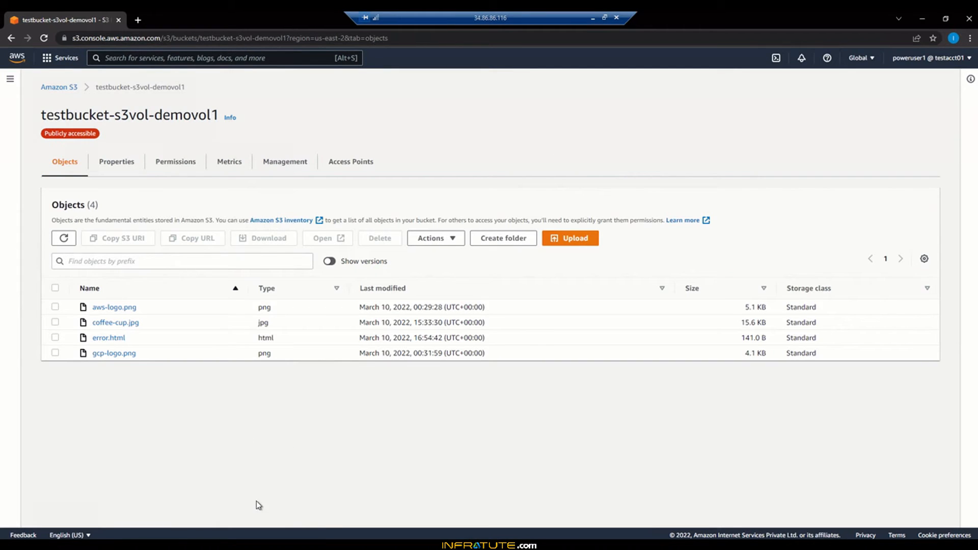
- Start creating a new bucket named test-cors-bucket001
left_click(57, 90)
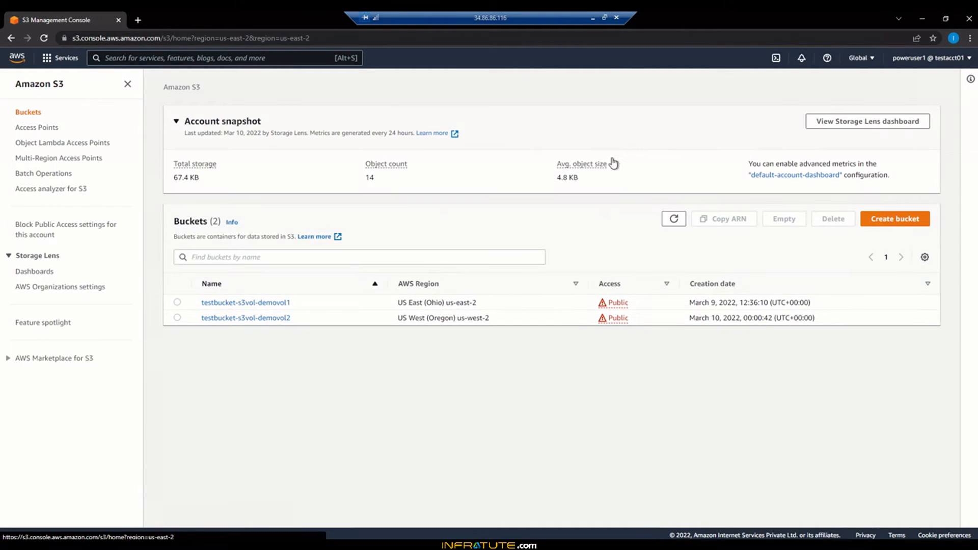
left_click(878, 225)
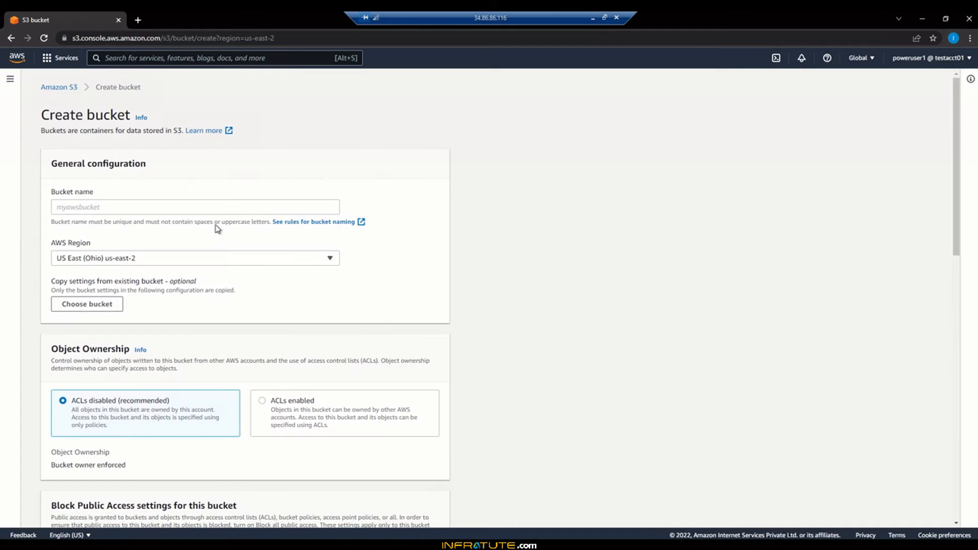
left_click(198, 207)
type("test-cors-bucket001")
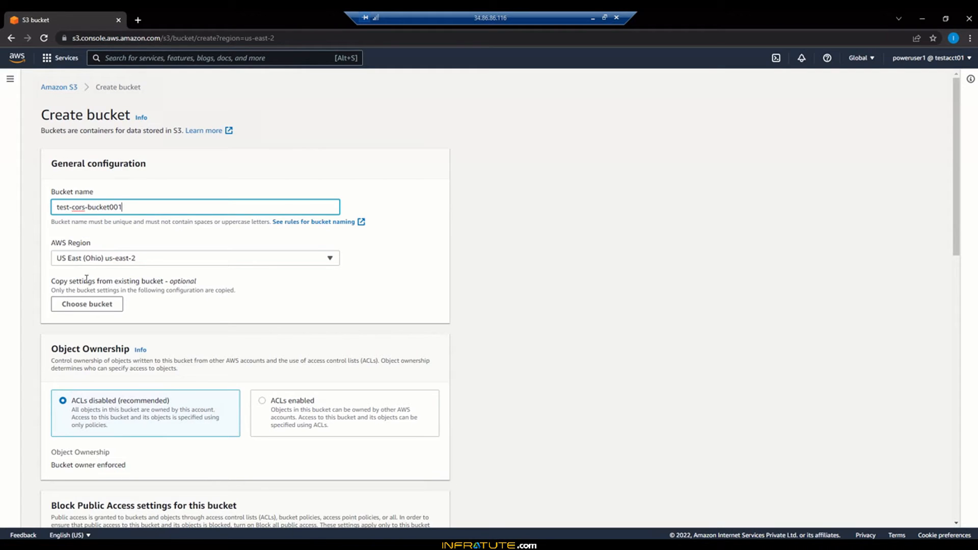
- Set the bucket's region to EU (Paris) eu-west-3 and enable ACLs for object ownership
left_click(109, 263)
scroll(148, 386, "down", 4)
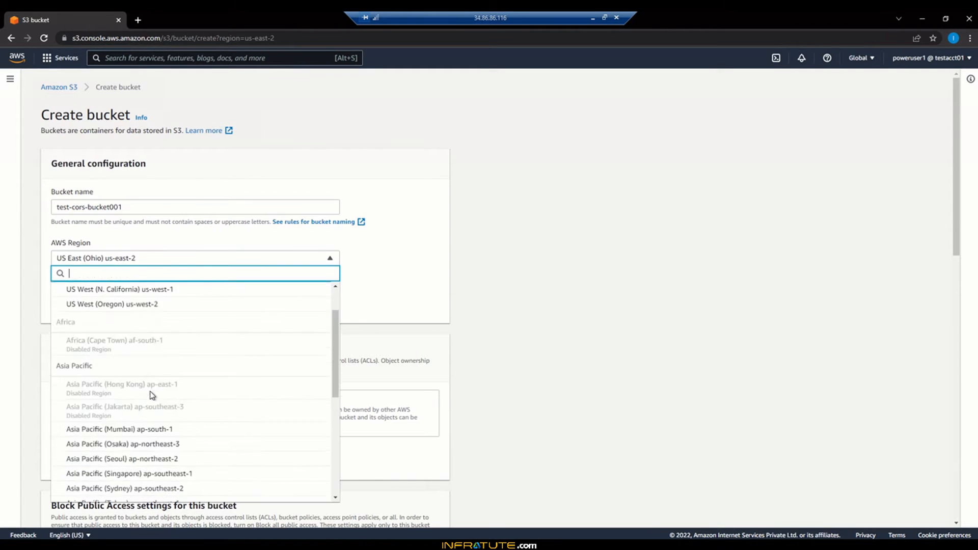
scroll(152, 395, "down", 1)
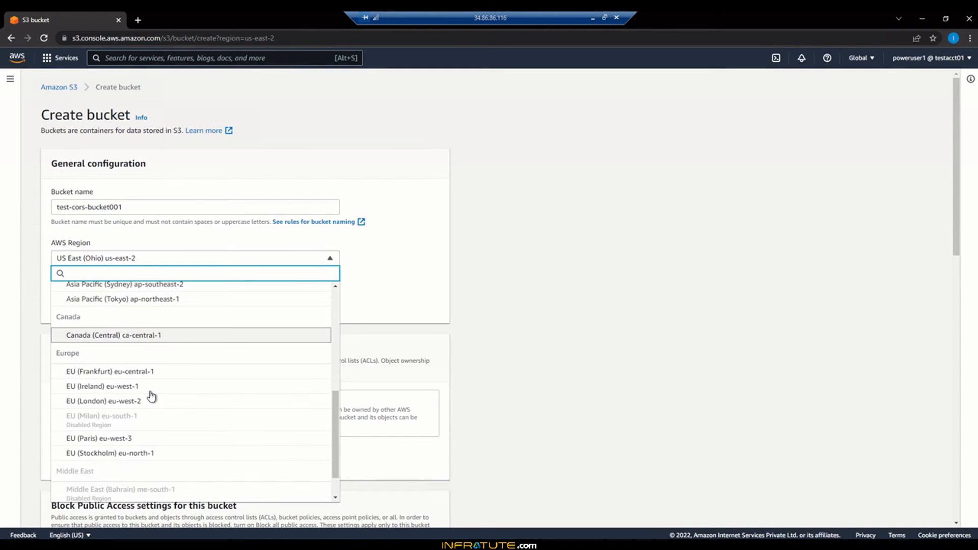
left_click(95, 441)
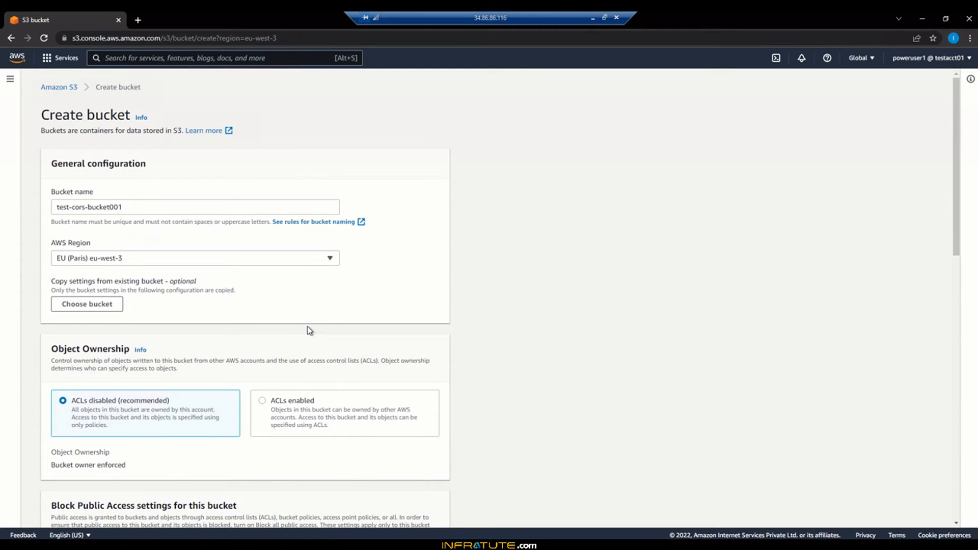
scroll(309, 330, "down", 3)
left_click(262, 248)
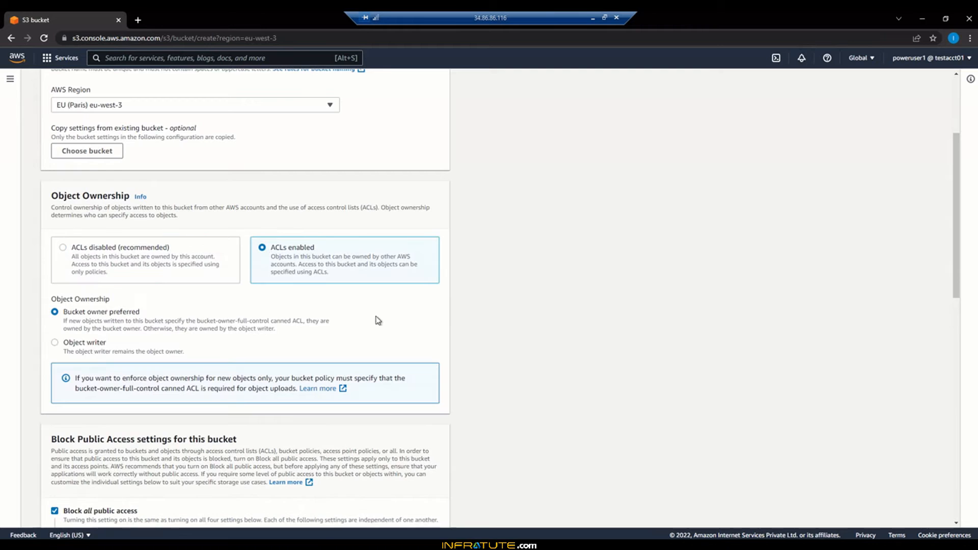
- Turn off Block all public access, acknowledge the public access warning, and create the bucket
scroll(393, 321, "down", 4)
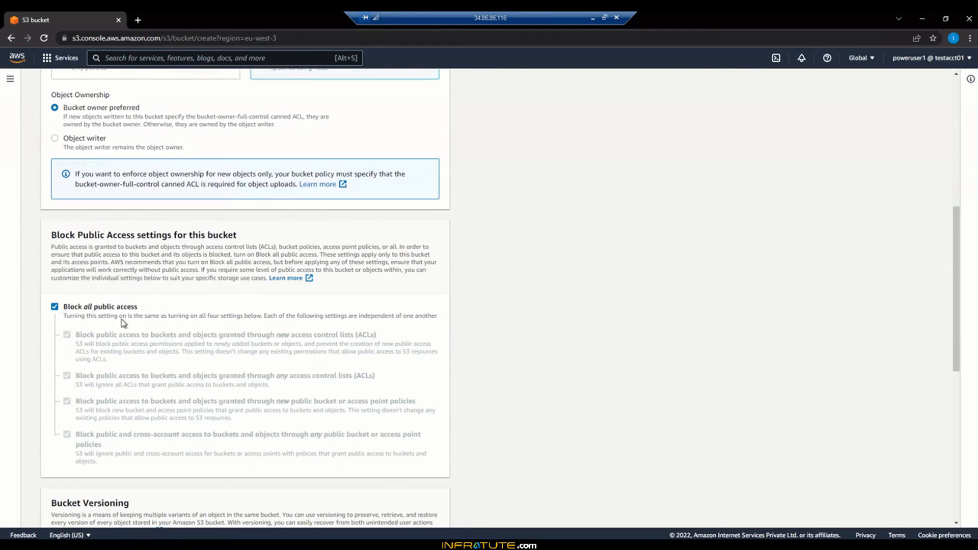
left_click(103, 308)
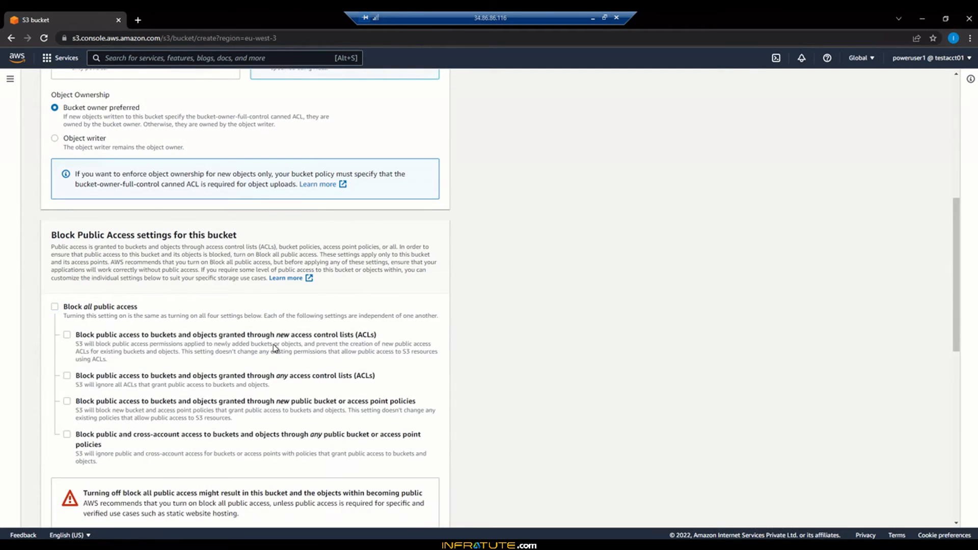
scroll(279, 354, "down", 5)
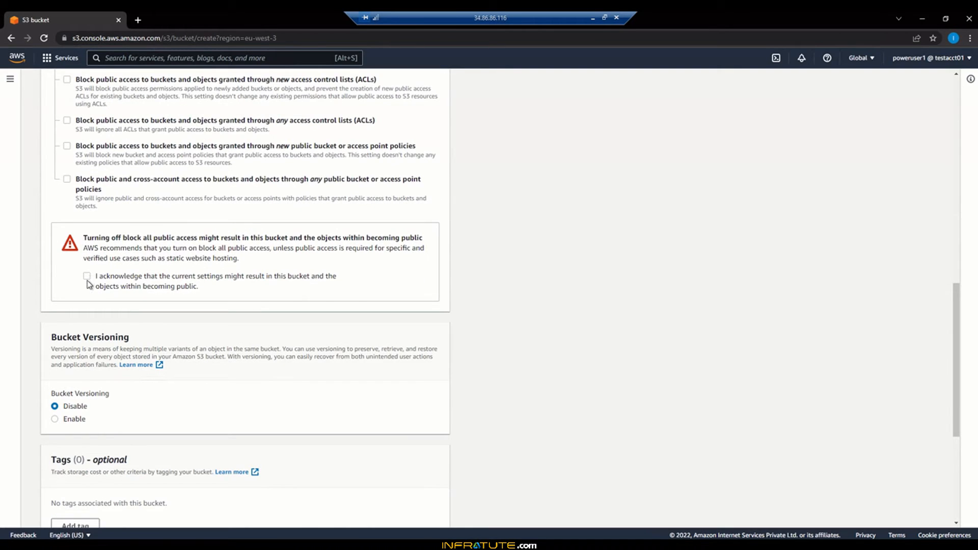
left_click(87, 277)
scroll(315, 361, "down", 3)
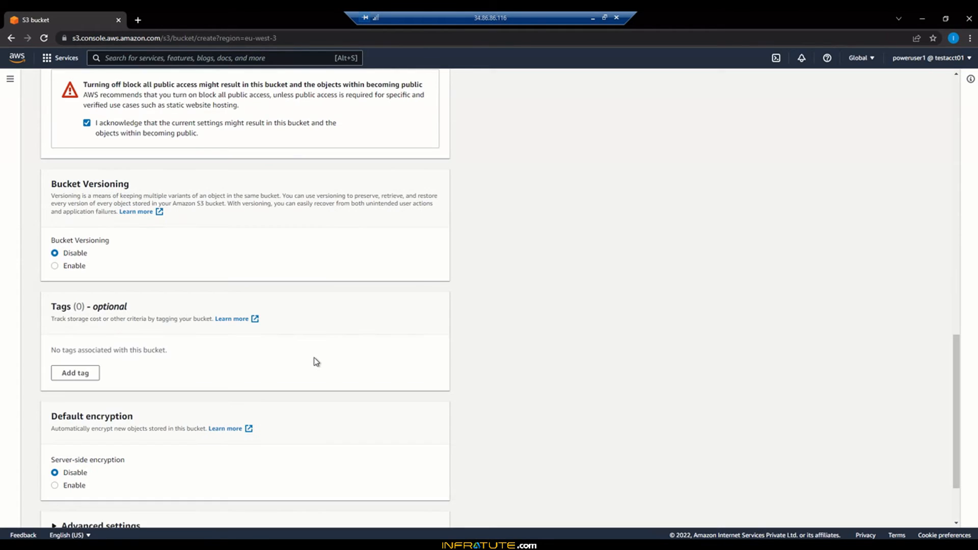
scroll(317, 363, "down", 2)
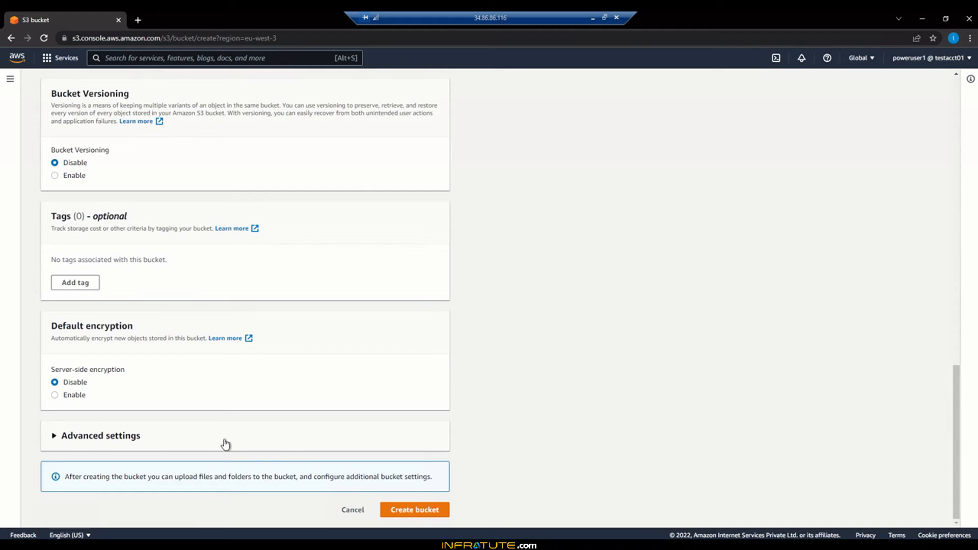
left_click(427, 516)
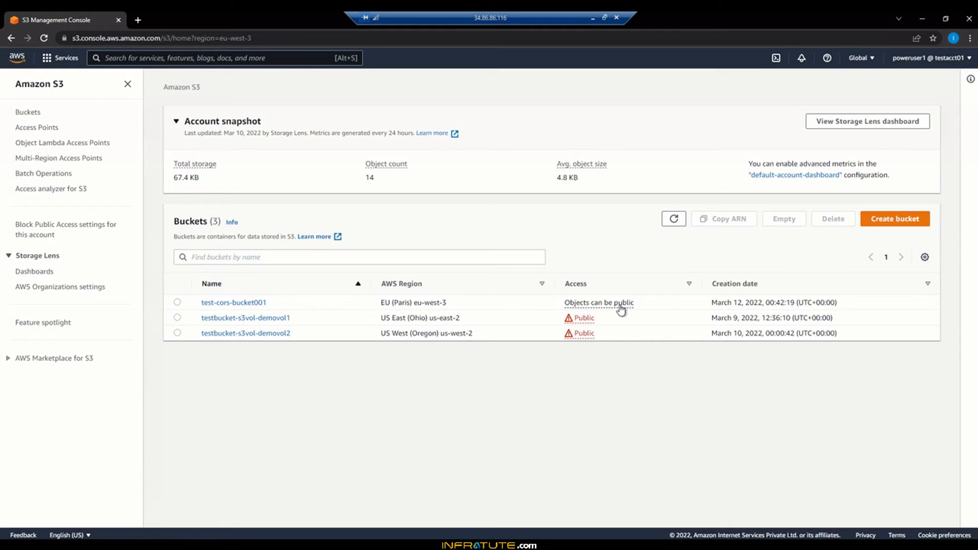
- Open test-cors-bucket001 in a new tab and enable static website hosting in its properties
right_click(255, 304)
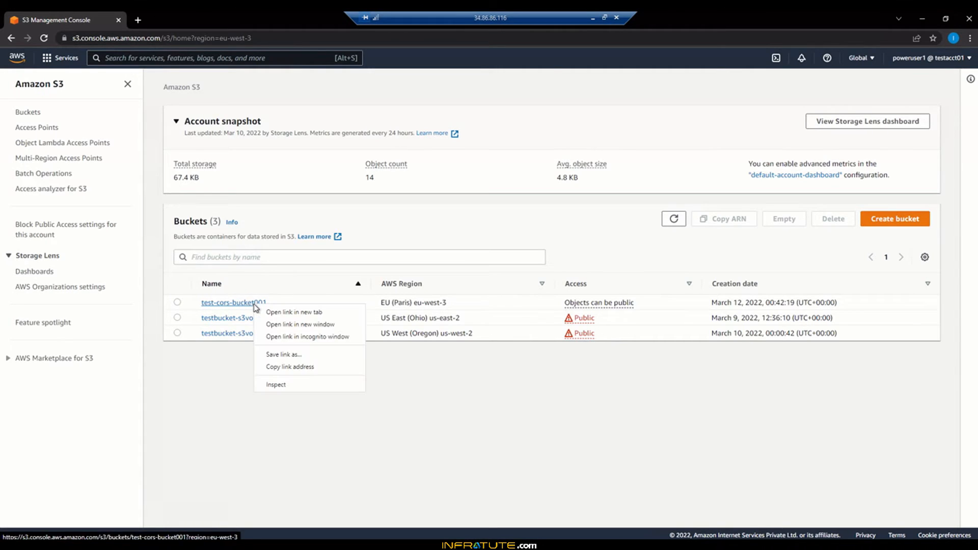
left_click(269, 312)
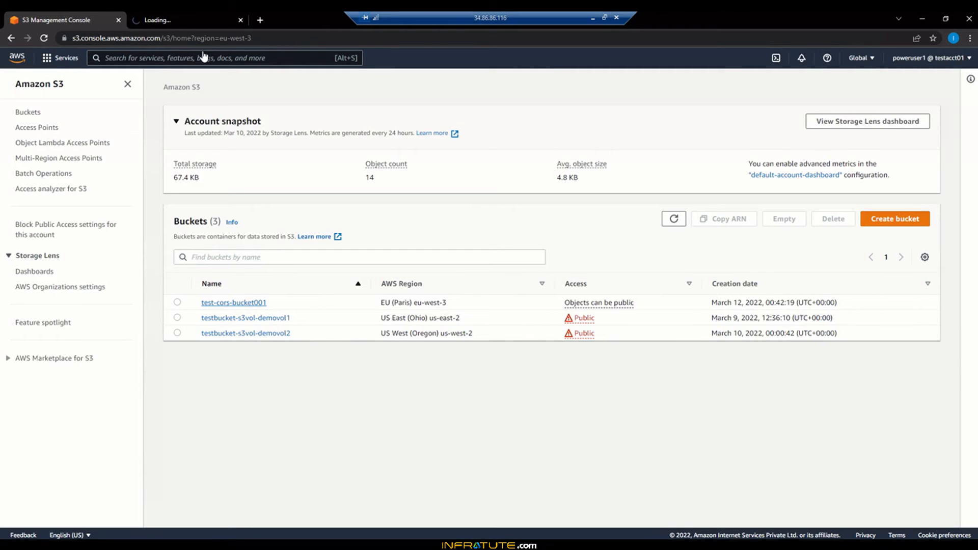
left_click(185, 19)
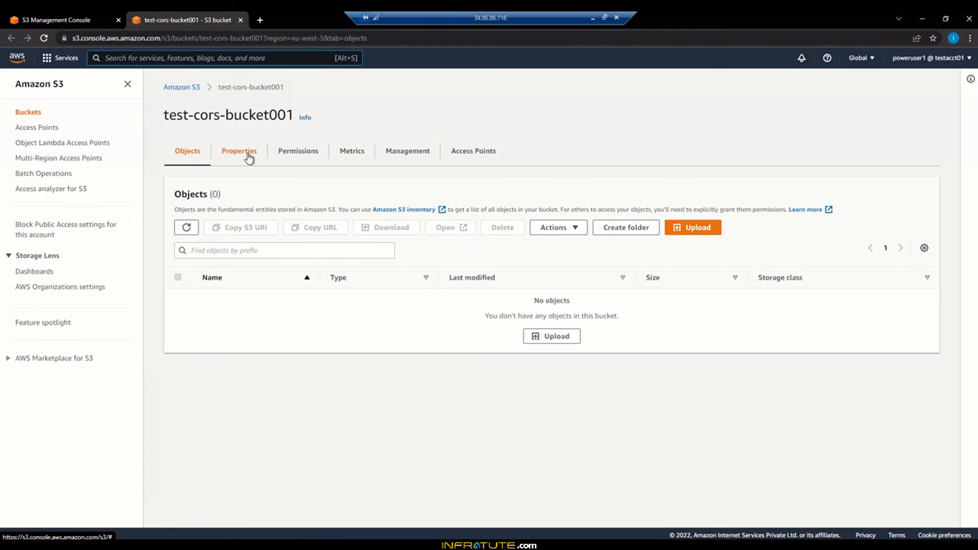
left_click(248, 154)
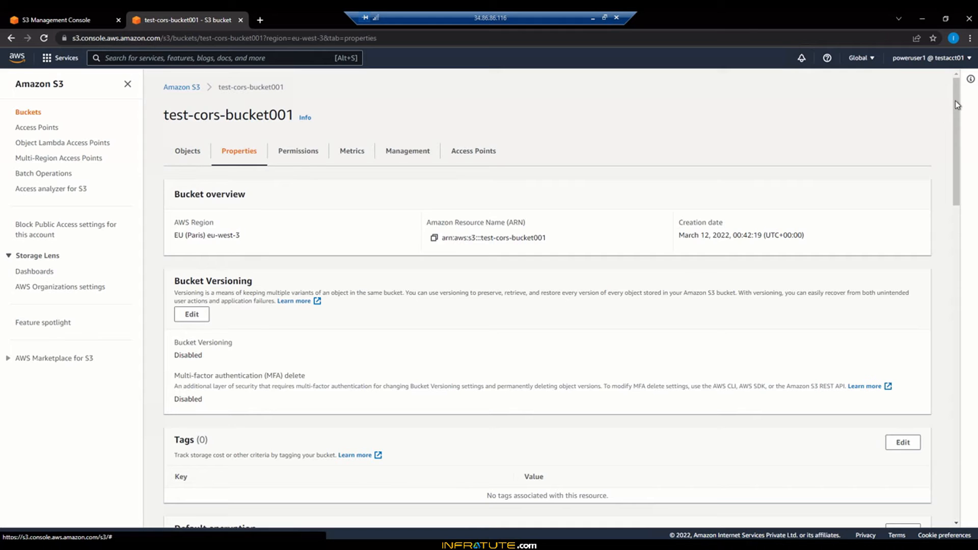
left_click_drag(955, 100, 953, 462)
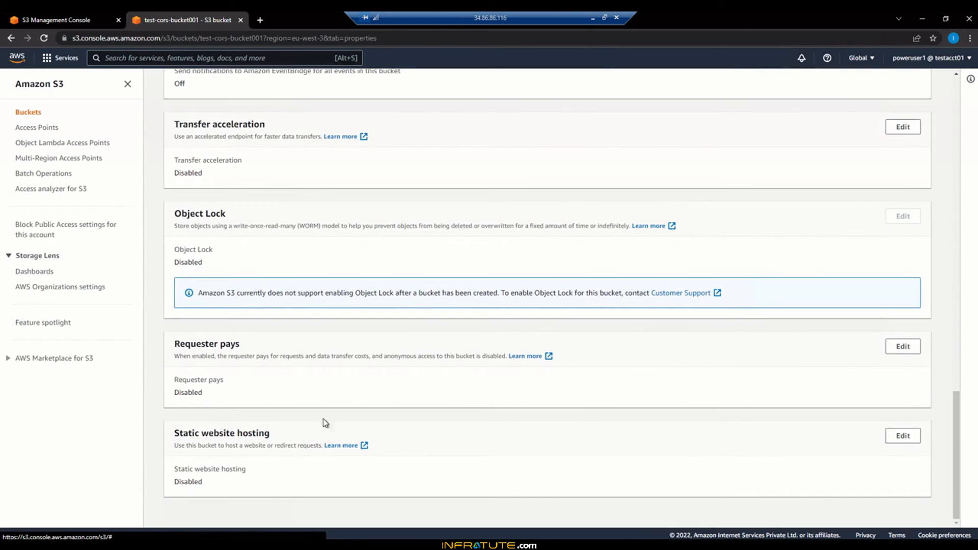
left_click(914, 442)
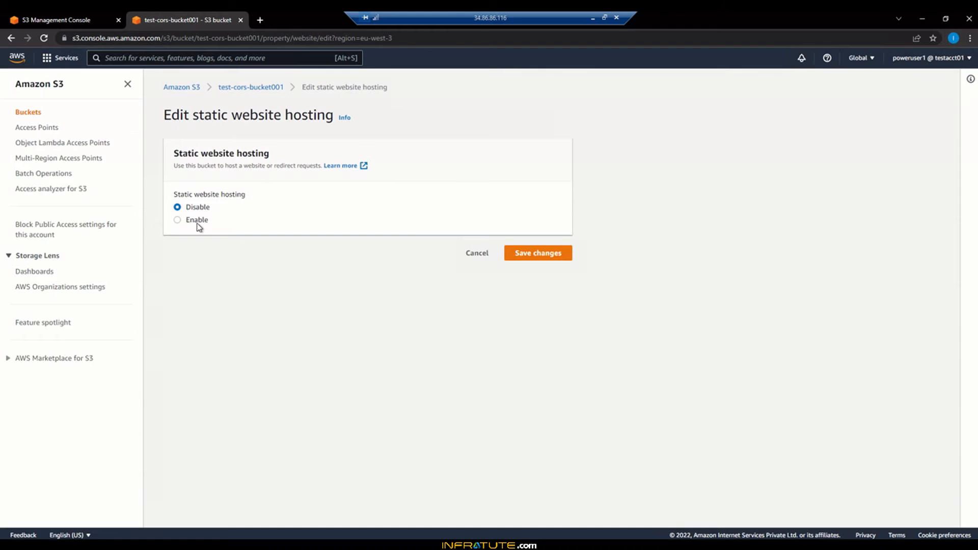
left_click(197, 221)
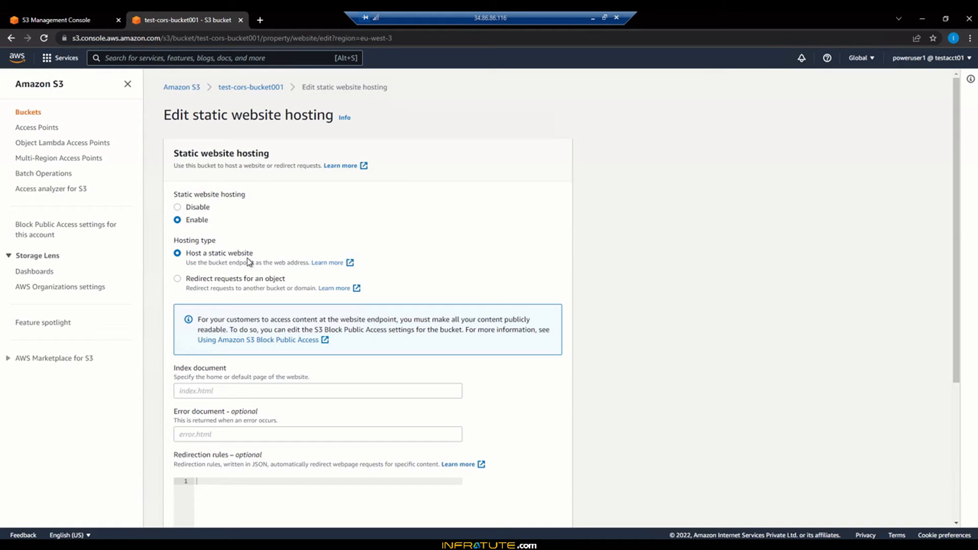
- Set the index document to index.html and the error document to error.html, and save the hosting settings
left_click(264, 389)
type("index.html")
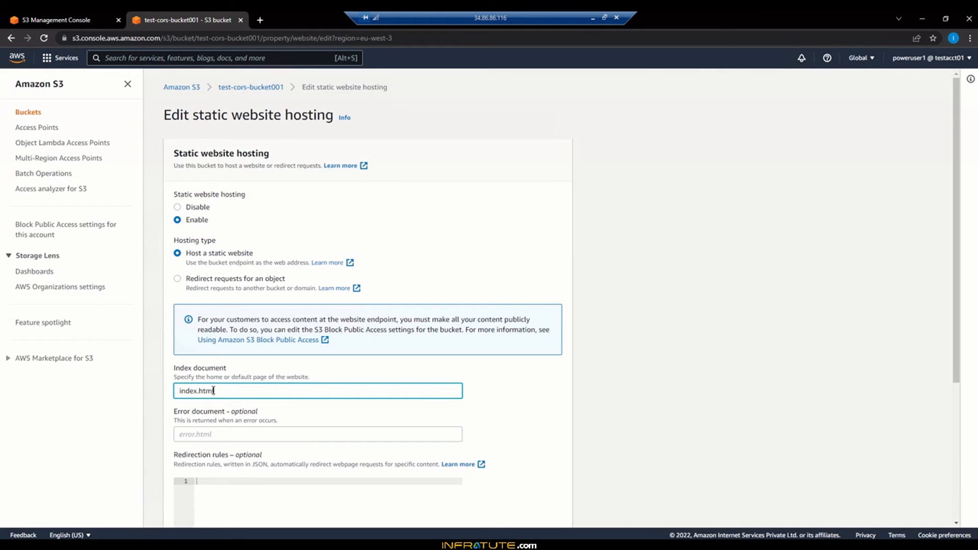
left_click(230, 435)
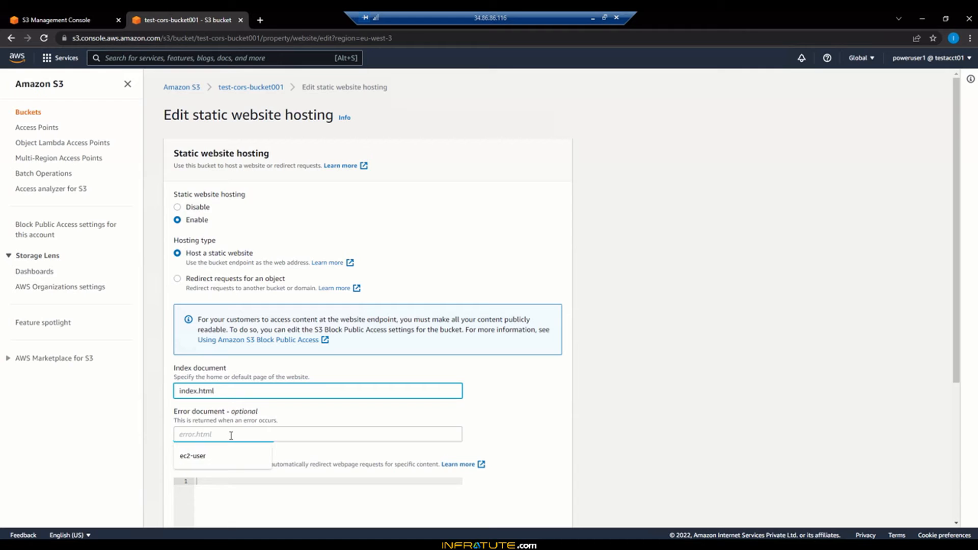
type("error.html")
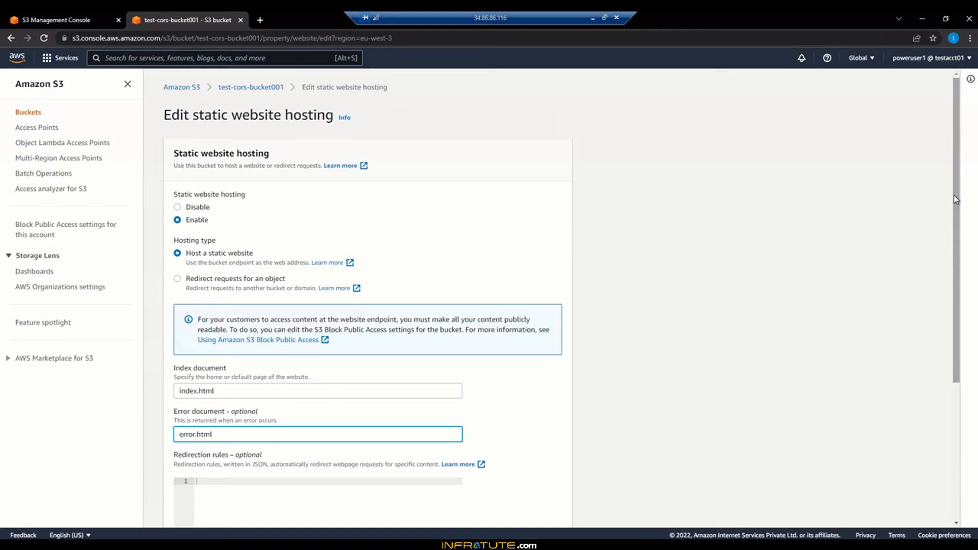
scroll(953, 204, "down", 2)
left_click_drag(956, 270, 956, 366)
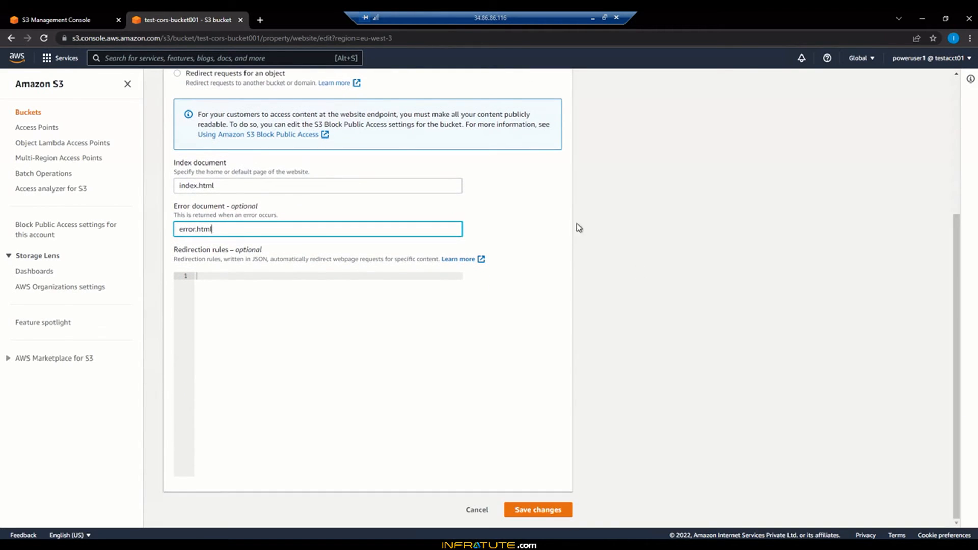
left_click(533, 514)
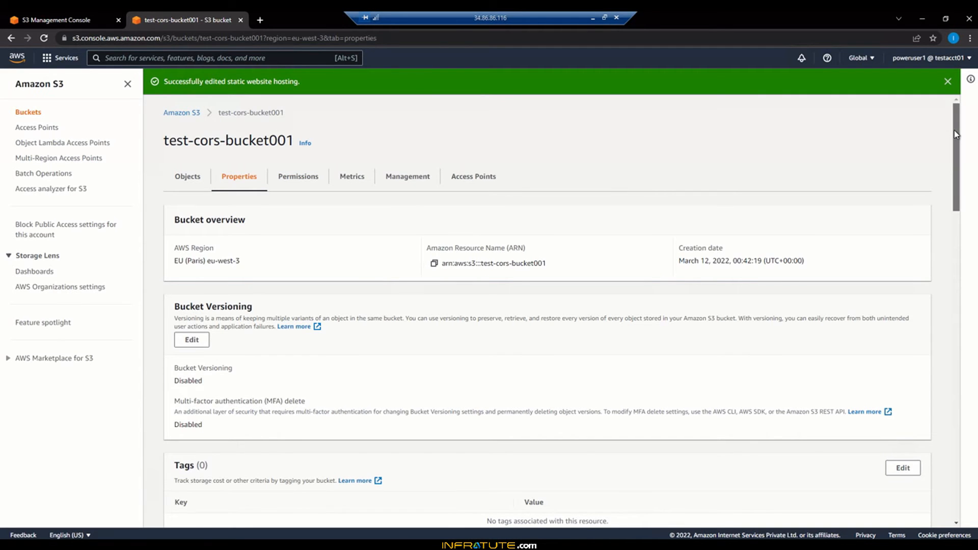
left_click_drag(955, 134, 951, 512)
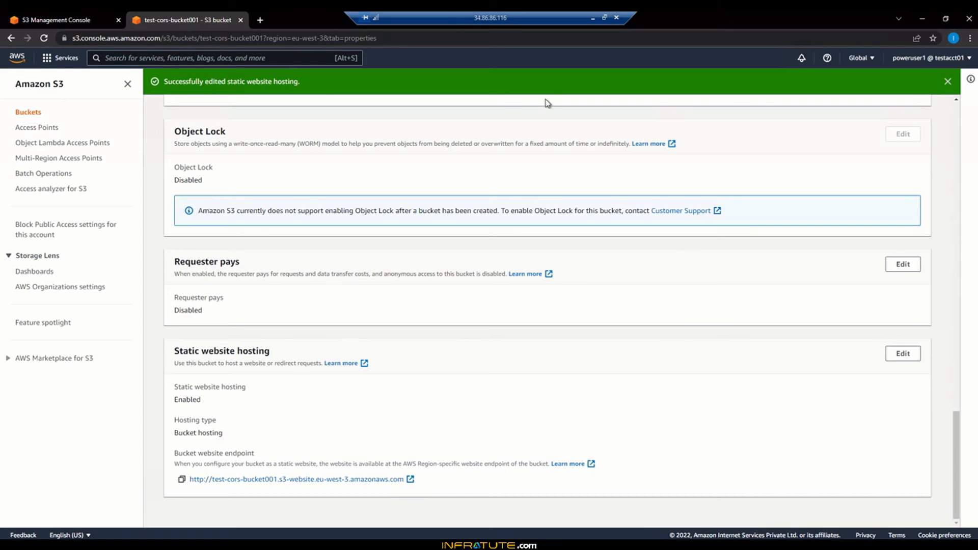
left_click_drag(436, 15, 642, 19)
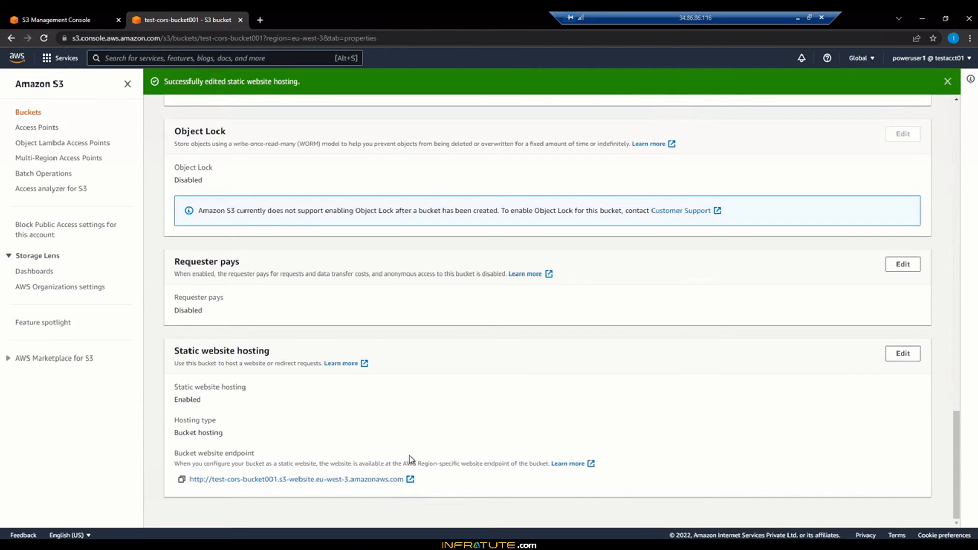
- Open the bucket's website endpoint in a new tab to test it, then return to the bucket console
left_click(411, 480)
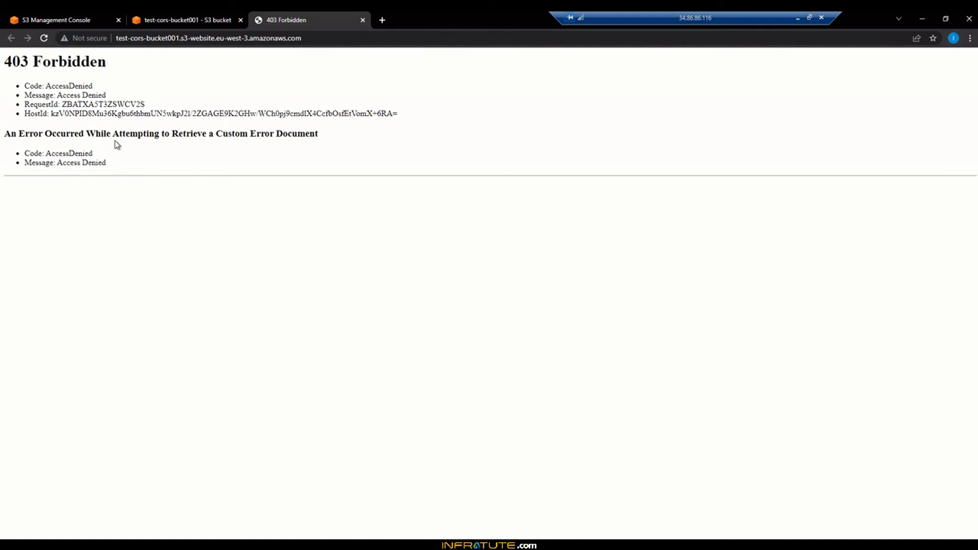
left_click_drag(117, 145, 125, 166)
left_click(124, 166)
left_click_drag(67, 86, 78, 117)
left_click(77, 117)
left_click(206, 15)
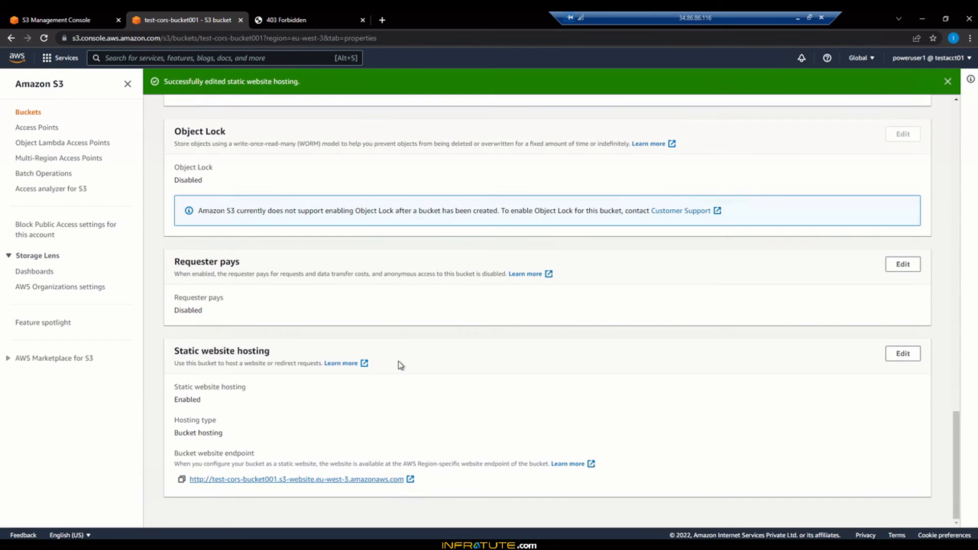
- Upload cors-page.html from the CORS-Setup-Files folder to test-cors-bucket001 and close the upload status page
scroll(398, 361, "up", 5)
scroll(399, 362, "up", 15)
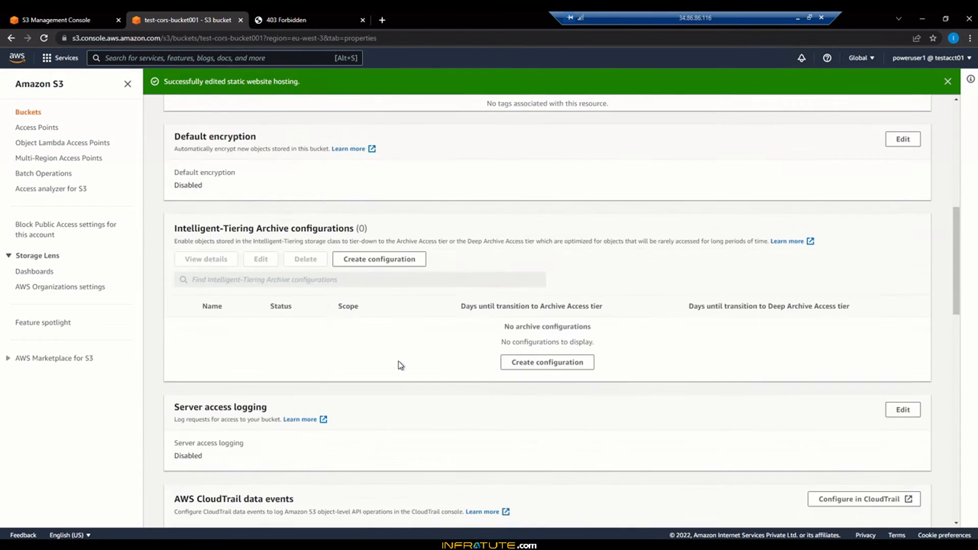
scroll(398, 361, "up", 3)
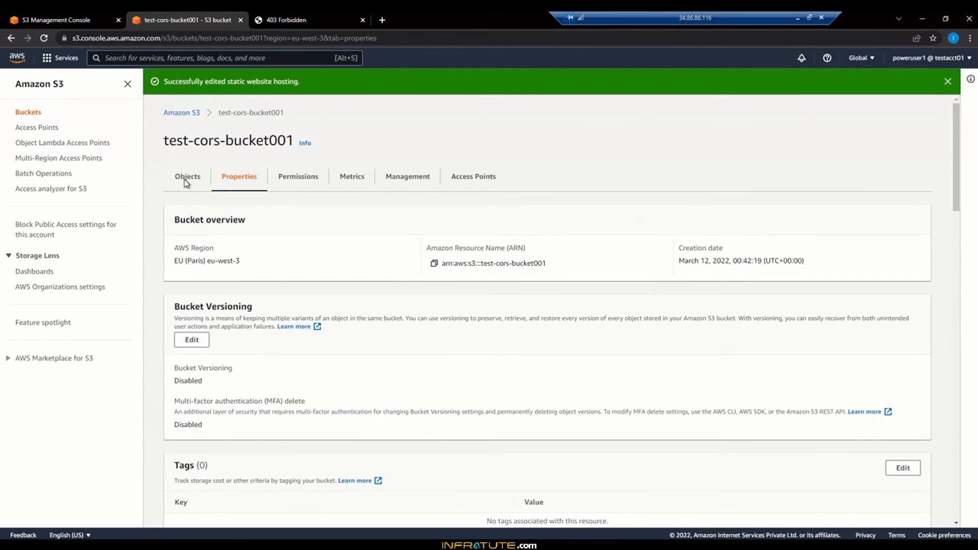
left_click(187, 181)
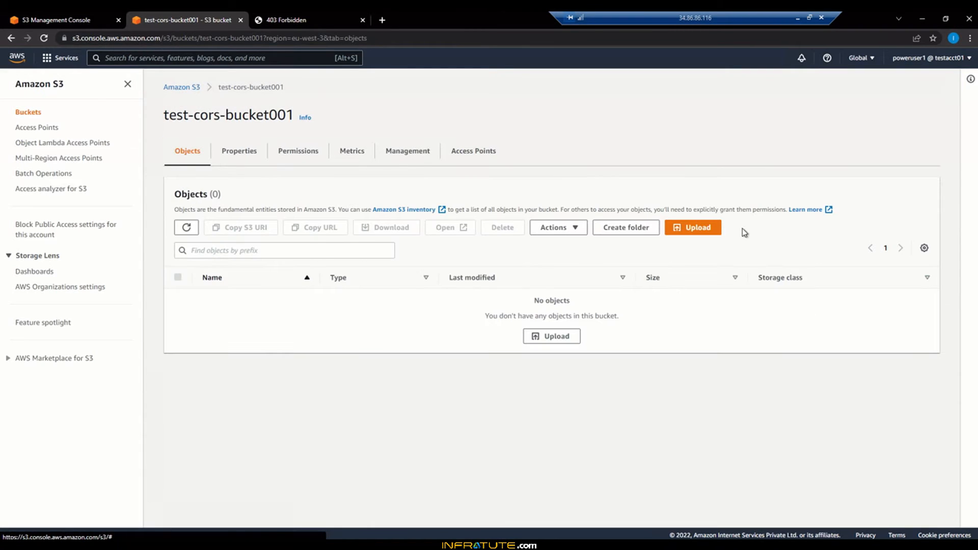
left_click(692, 230)
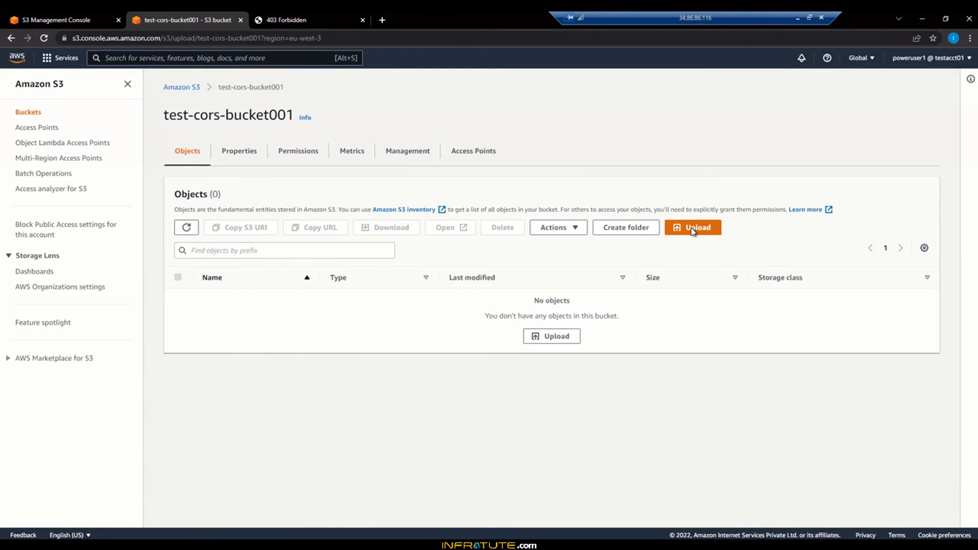
left_click(350, 218)
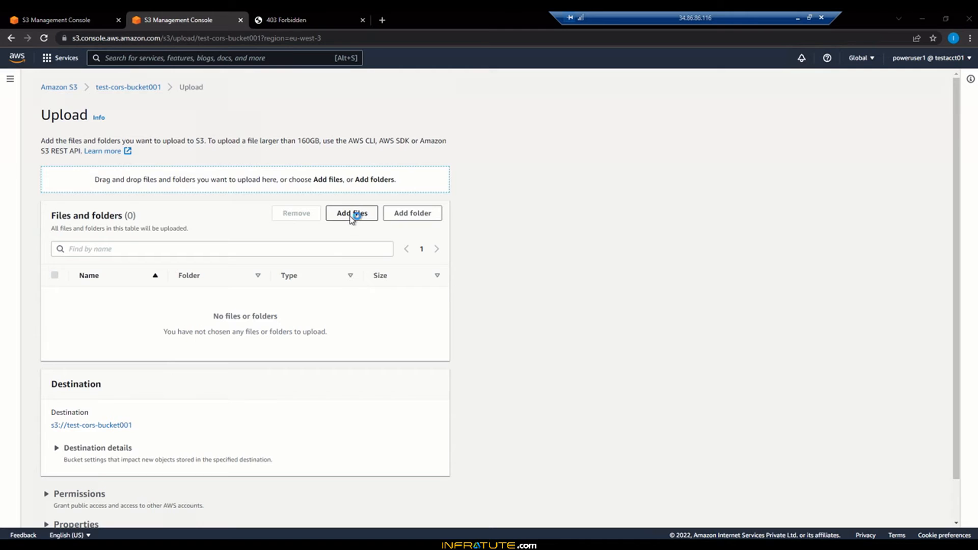
left_click(153, 115)
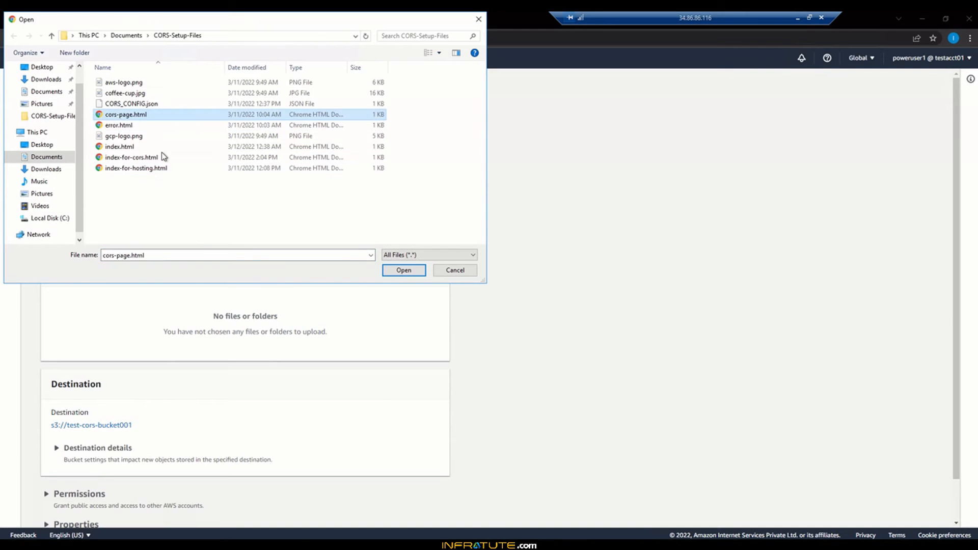
left_click(403, 270)
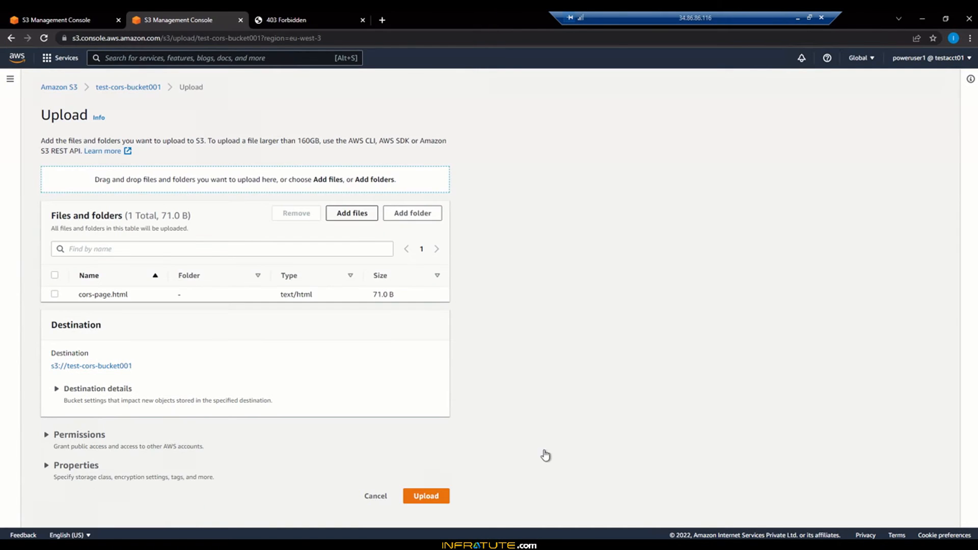
left_click(426, 496)
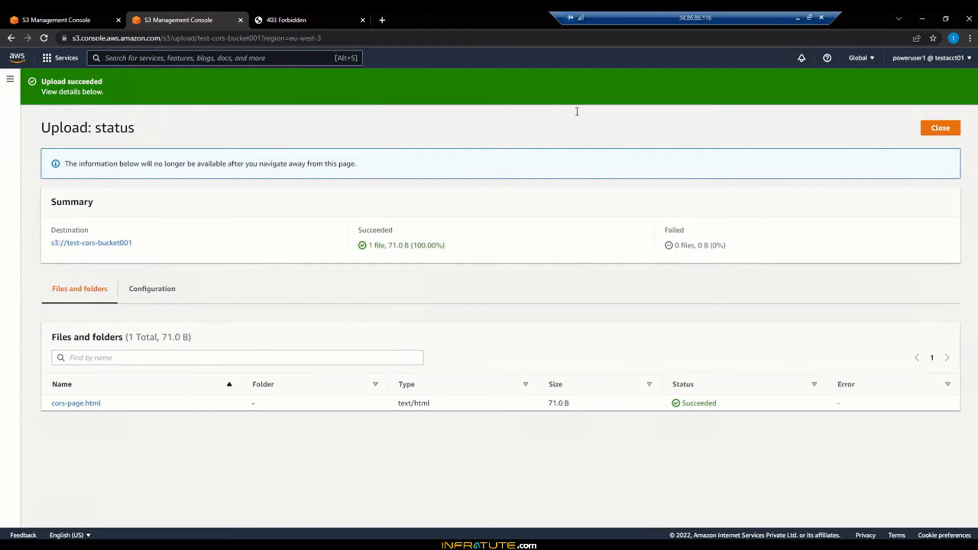
left_click(946, 128)
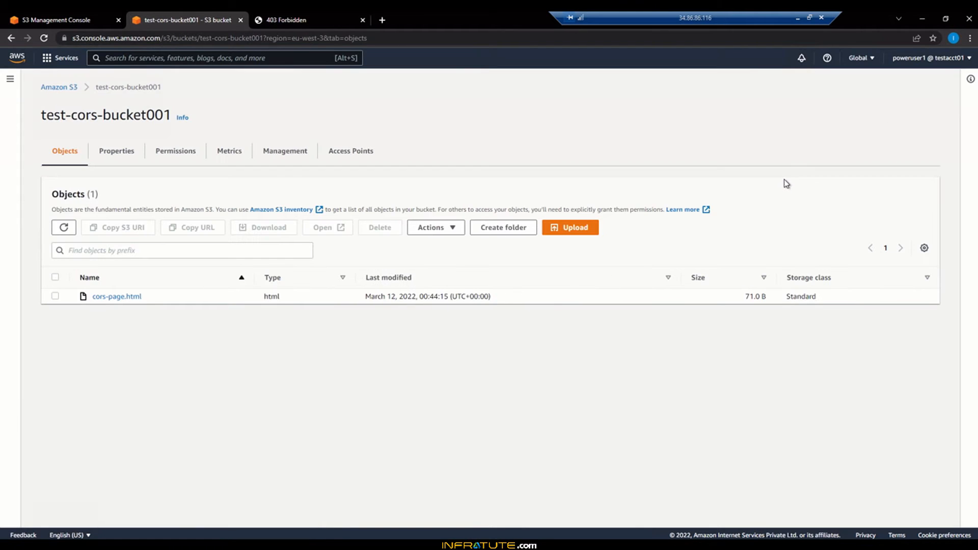
- Open the website endpoint again from the bucket properties to test it, then close that tab
left_click(102, 155)
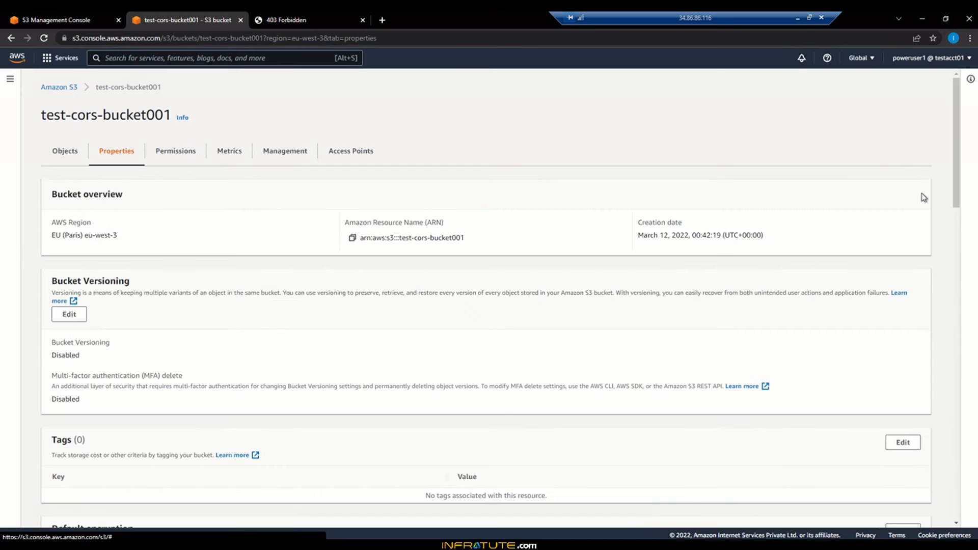
left_click_drag(955, 150, 960, 519)
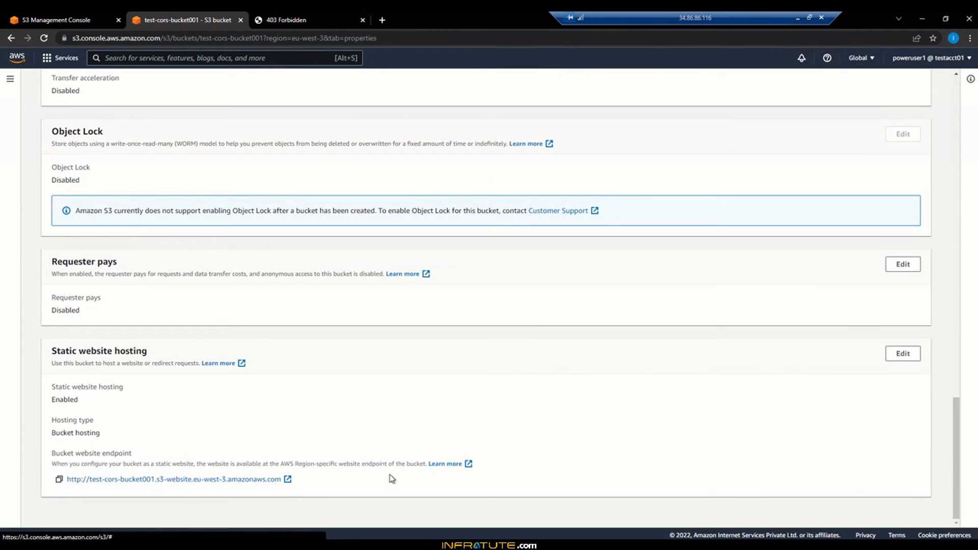
left_click(292, 481)
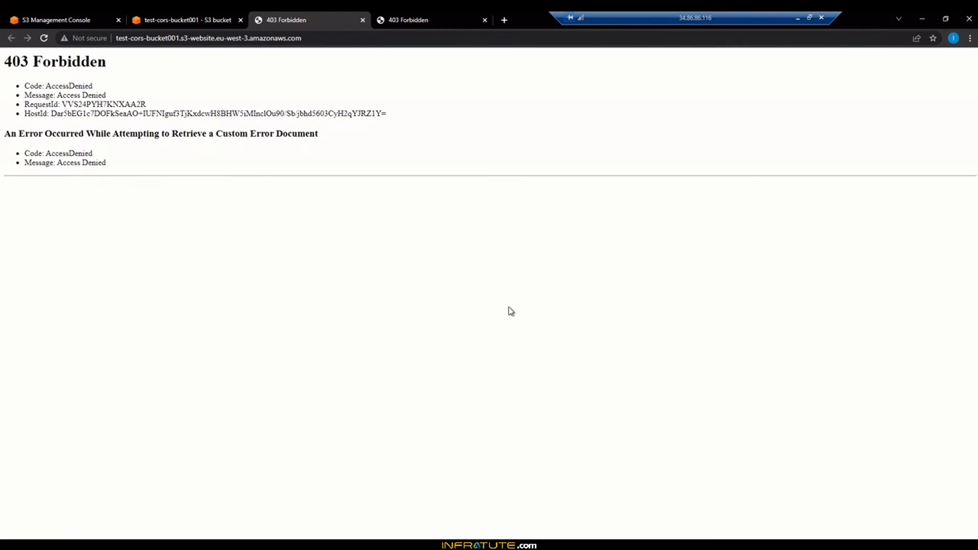
left_click(363, 20)
left_click(173, 15)
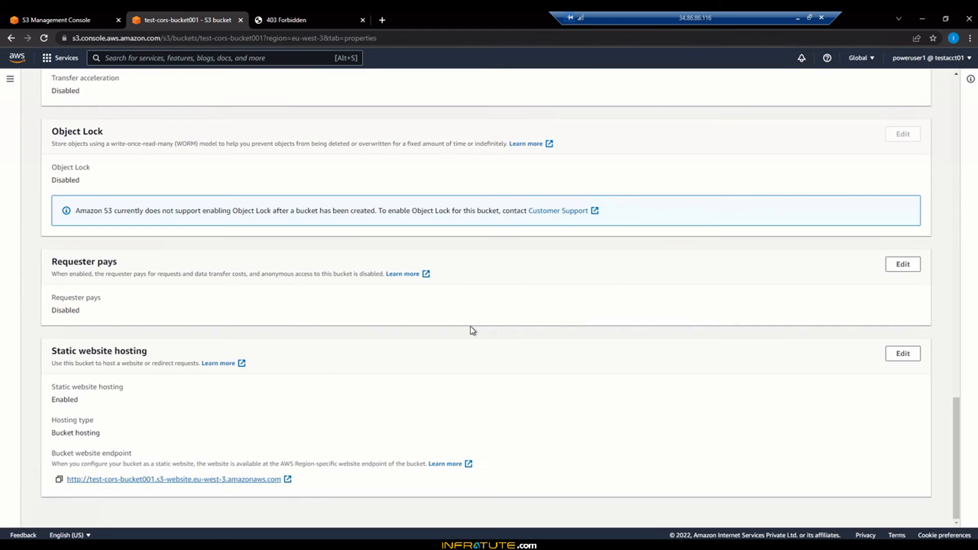
- Open the bucket policy editor in the bucket's permissions and clear the default policy template
scroll(472, 329, "up", 20)
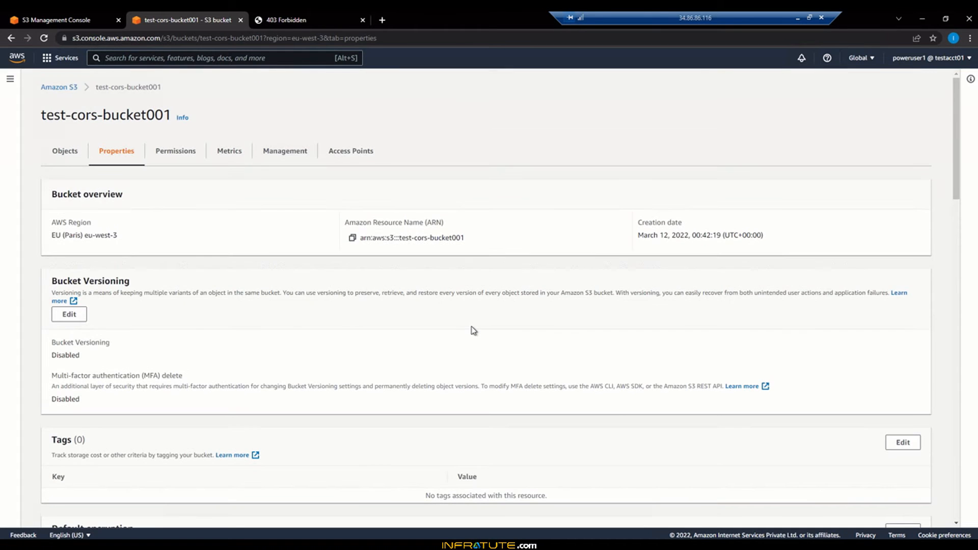
left_click(173, 155)
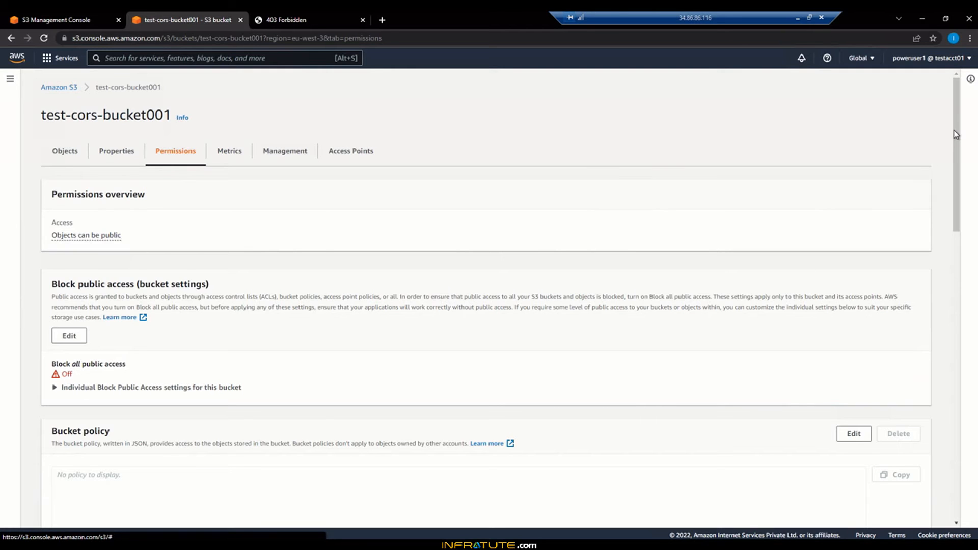
left_click_drag(955, 162, 956, 215)
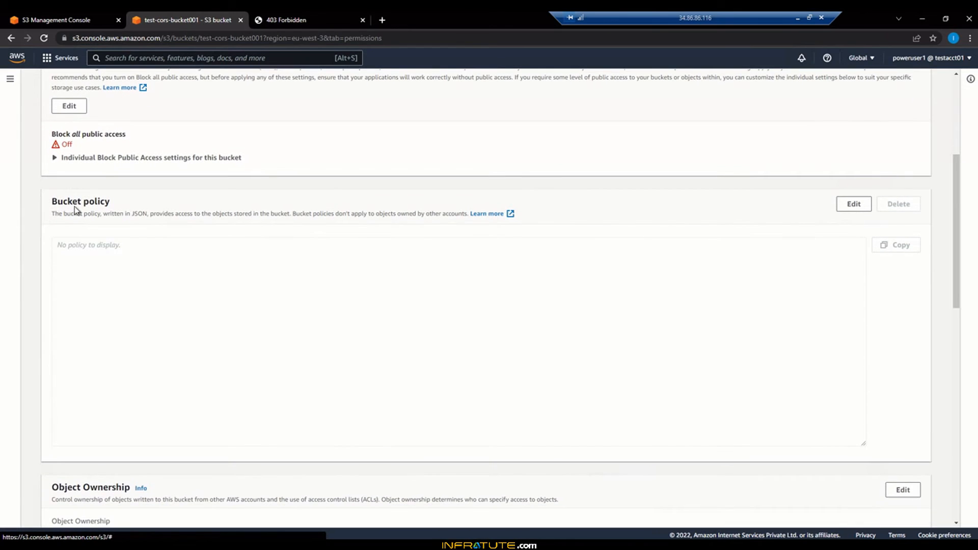
left_click(854, 204)
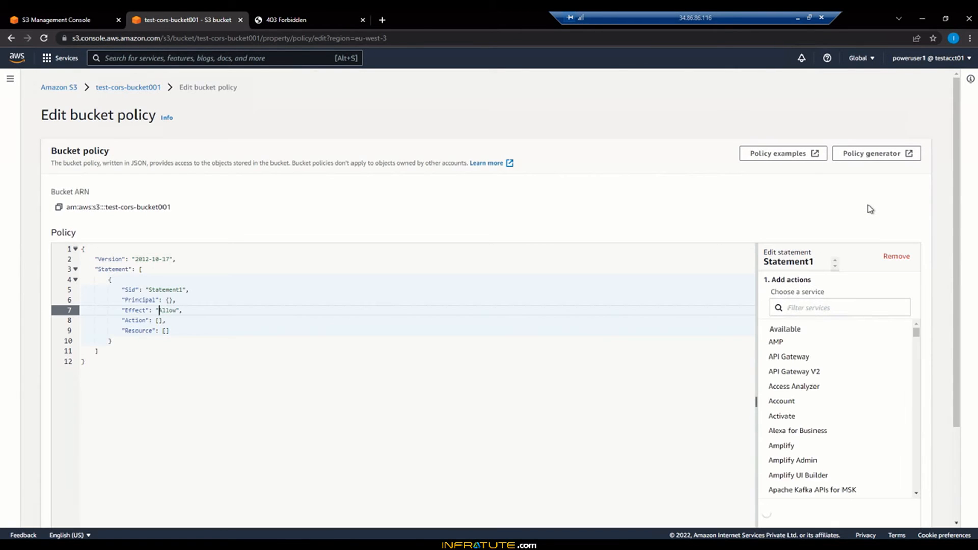
left_click(553, 387)
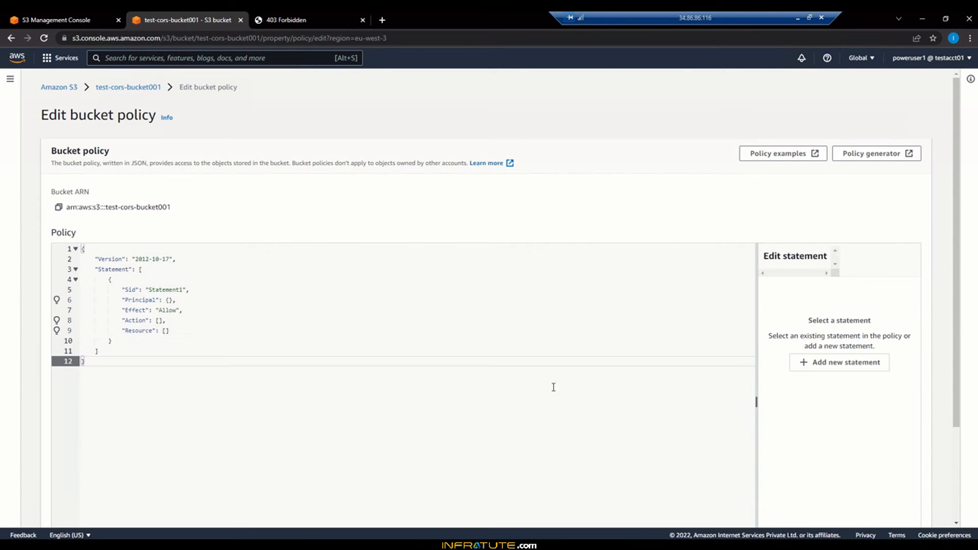
key("ctrl+a")
key("Delete")
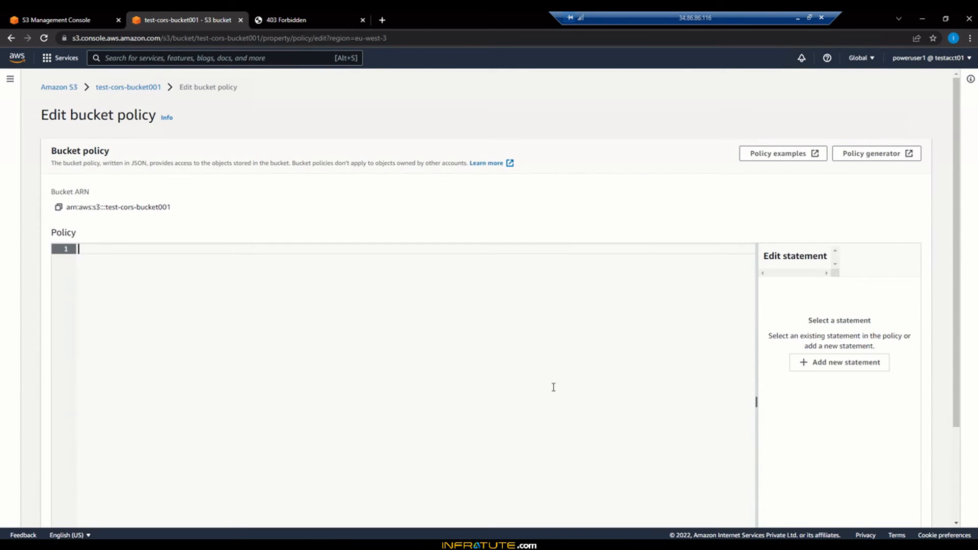
- Open the AWS Policy Generator, choose S3 Bucket Policy as the policy type, and set the Principal to *
left_click(869, 162)
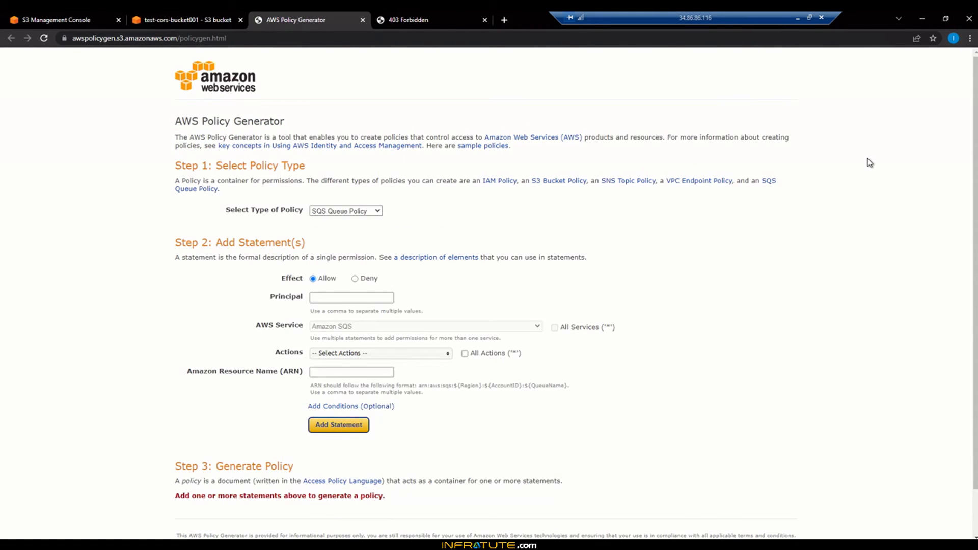
left_click(345, 214)
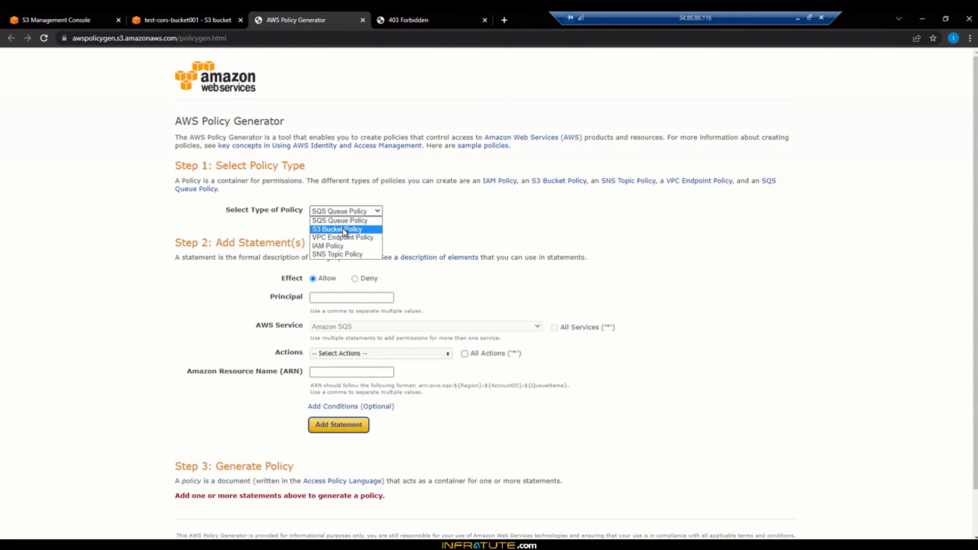
left_click(345, 230)
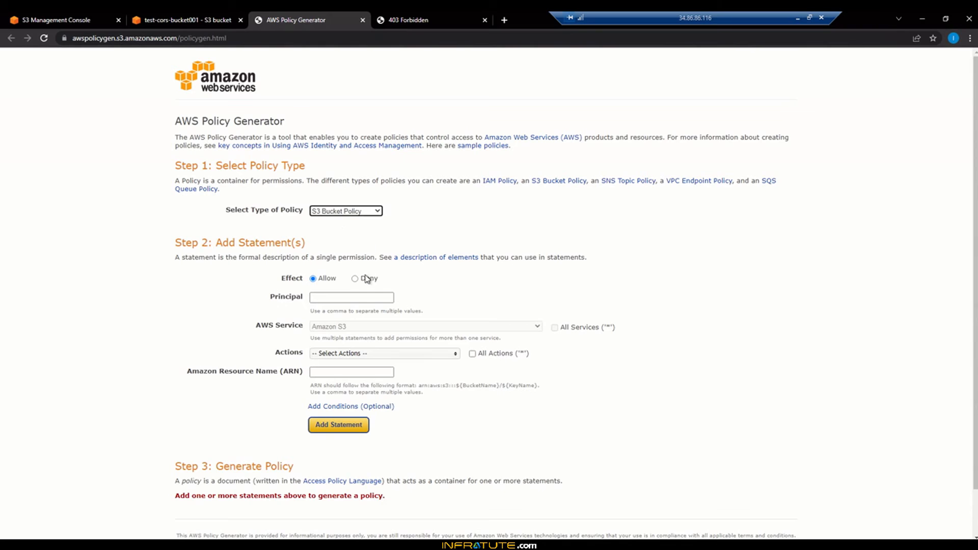
left_click(325, 298)
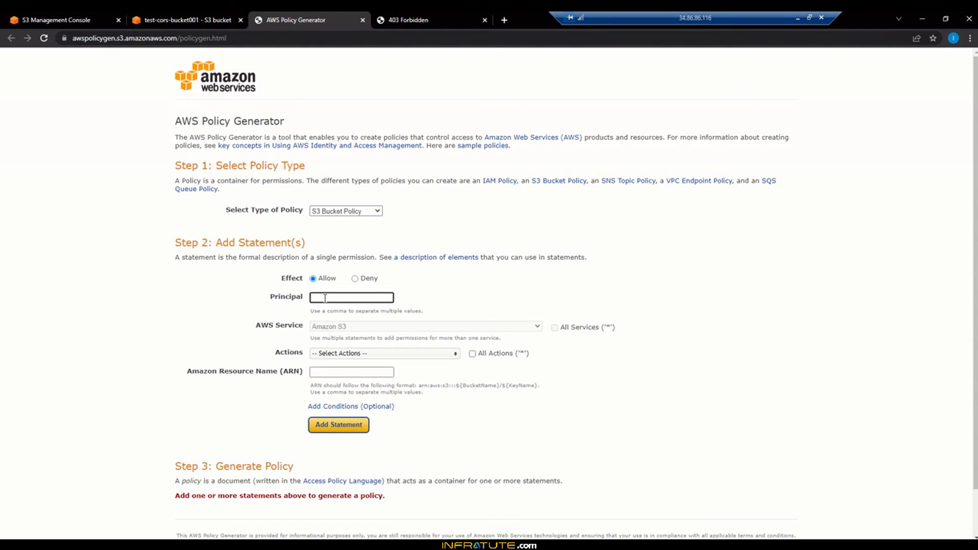
type("*")
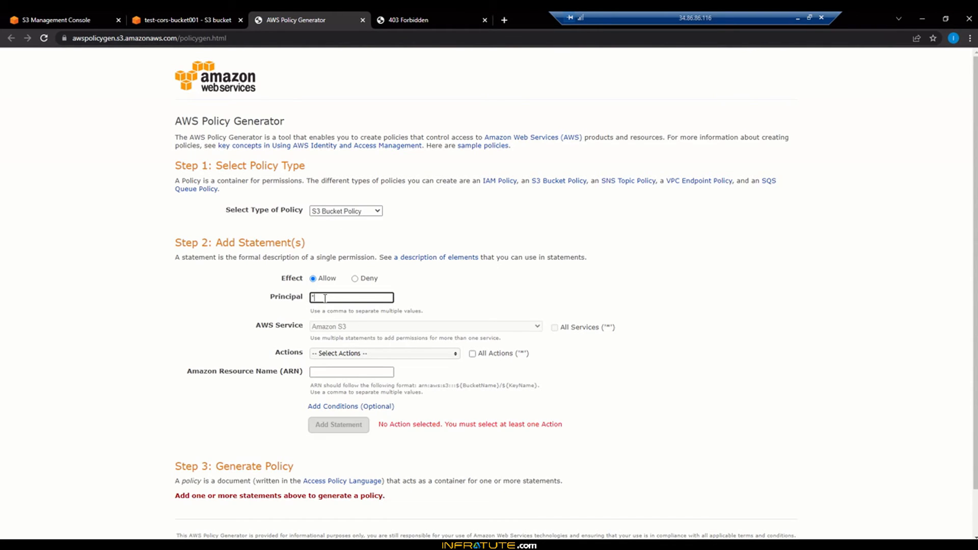
- Select the GetObject action in the generator's action list
left_click(346, 361)
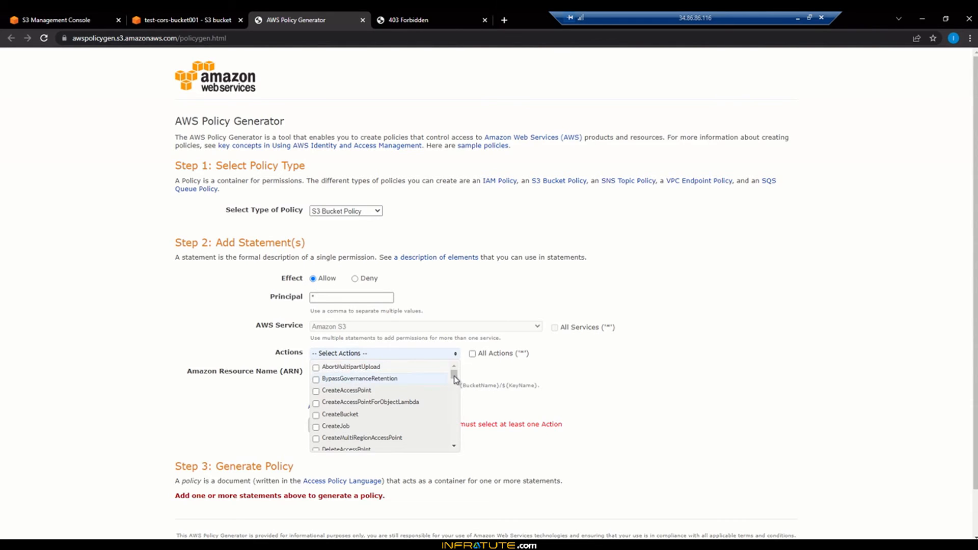
scroll(454, 391, "down", 5)
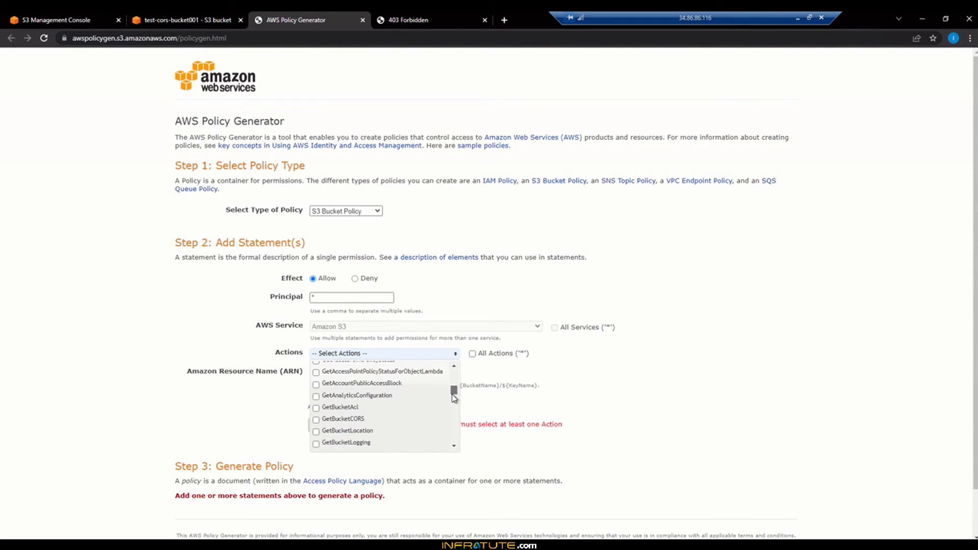
left_click_drag(454, 398, 455, 407)
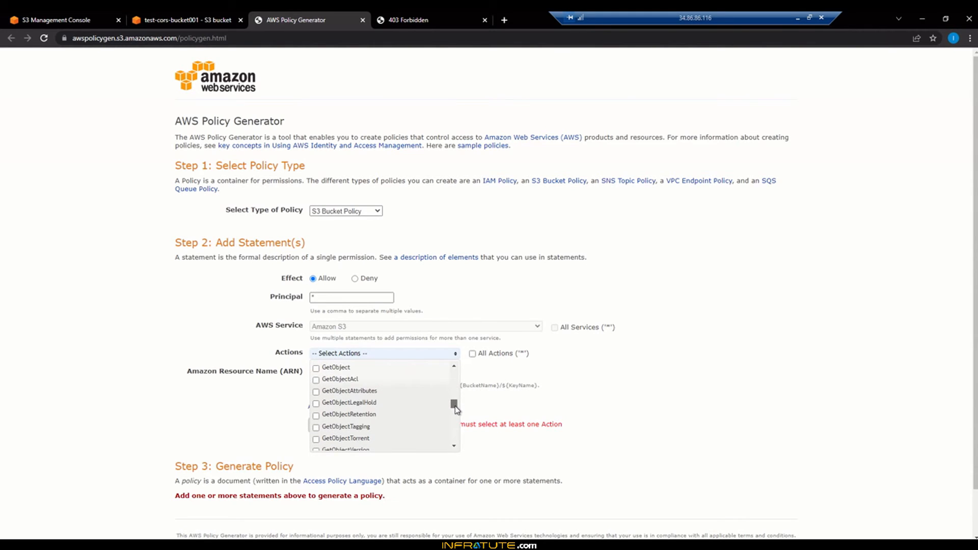
left_click(316, 368)
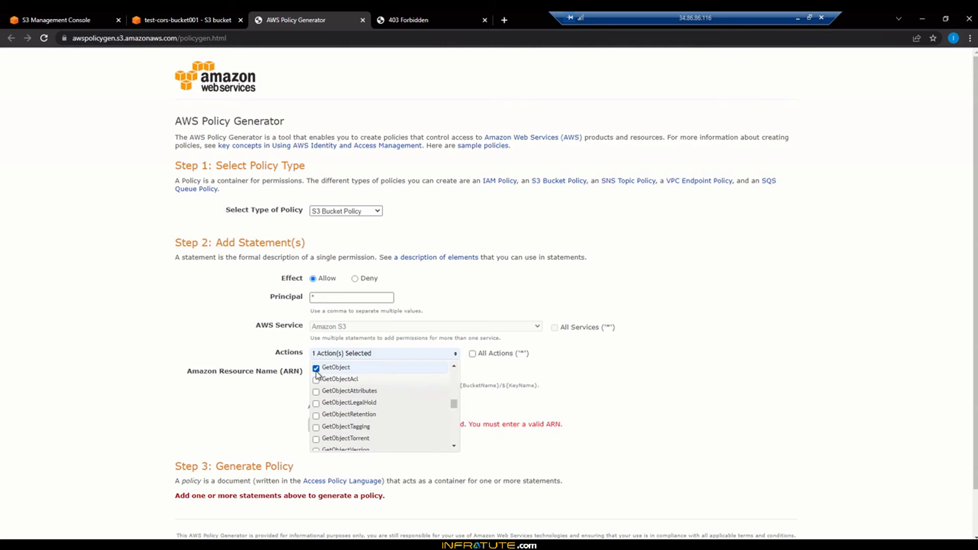
left_click(599, 386)
- Copy the bucket ARN from the policy editor and paste it into the generator's Amazon Resource Name field
scroll(602, 397, "down", 1)
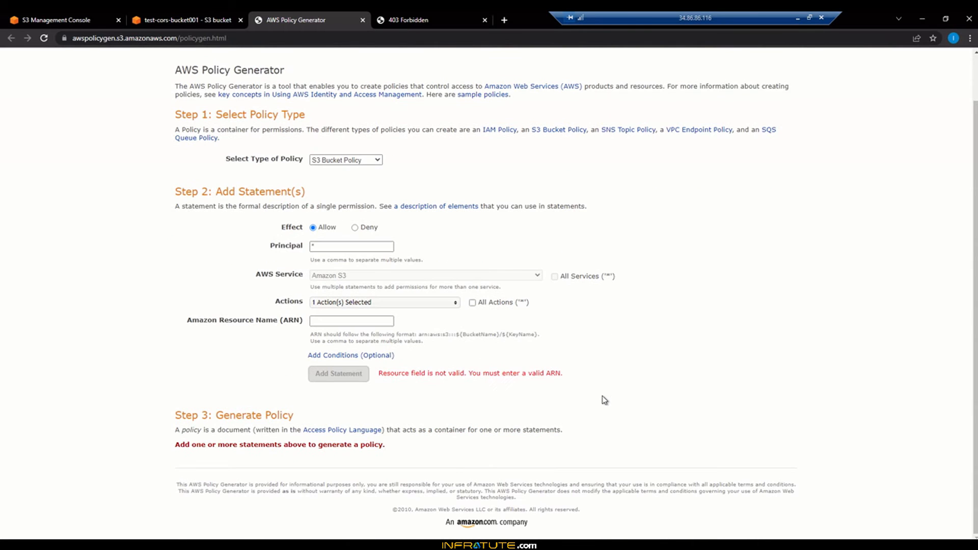
left_click(334, 322)
left_click(334, 322)
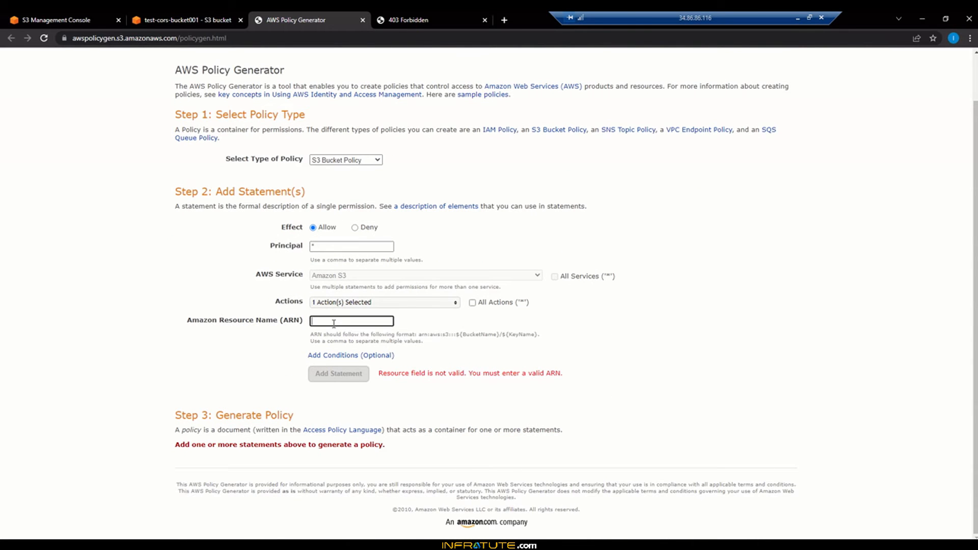
left_click(187, 20)
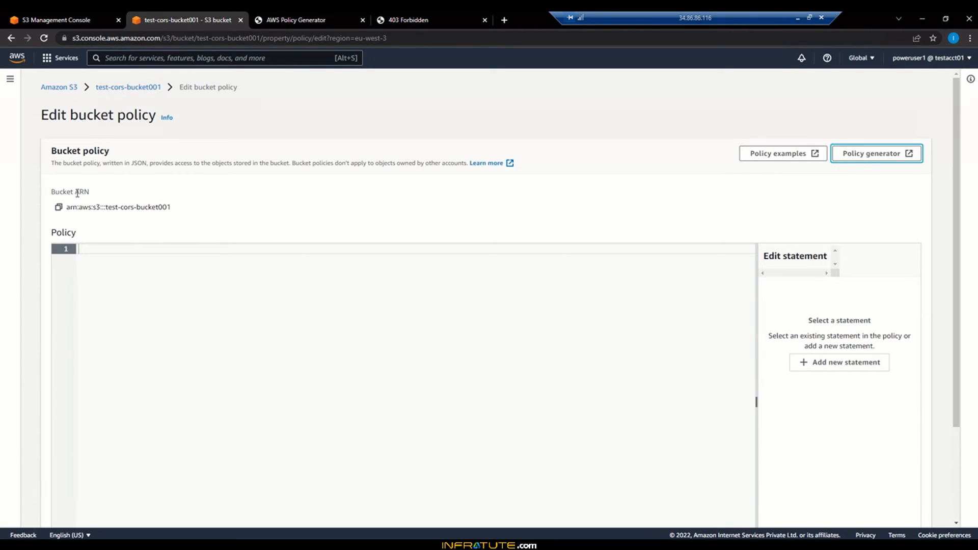
left_click(59, 207)
key("ctrl+Tab")
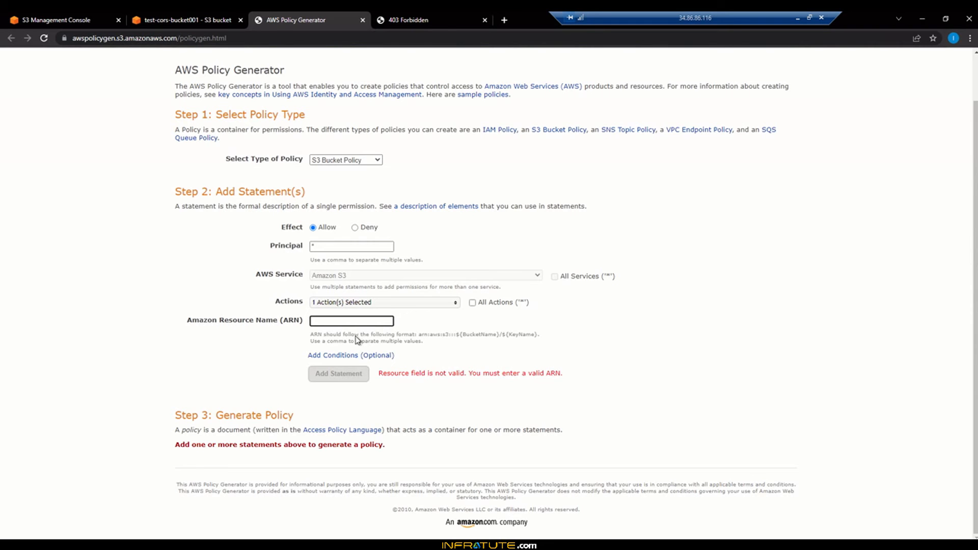
type("arn:aws:s3:::test-cors-bucket001")
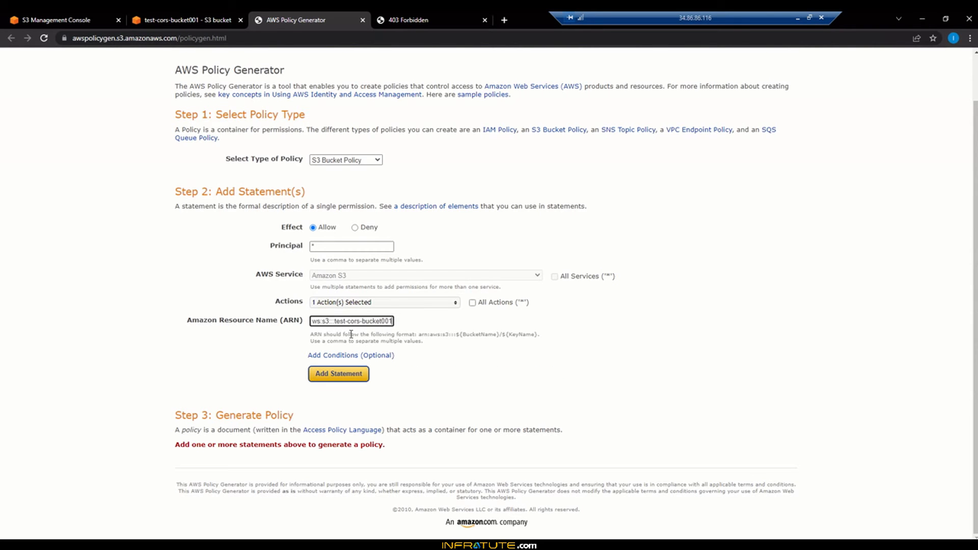
- Append /* to the ARN and add the statement to the policy
type("/")
type("*")
left_click(349, 384)
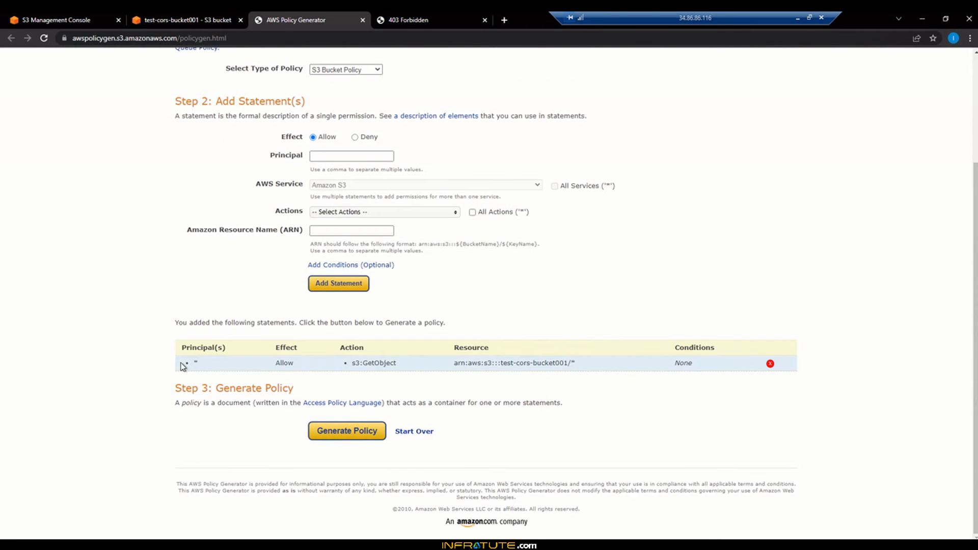
- Generate the policy and copy the resulting JSON document
left_click_drag(183, 367, 691, 406)
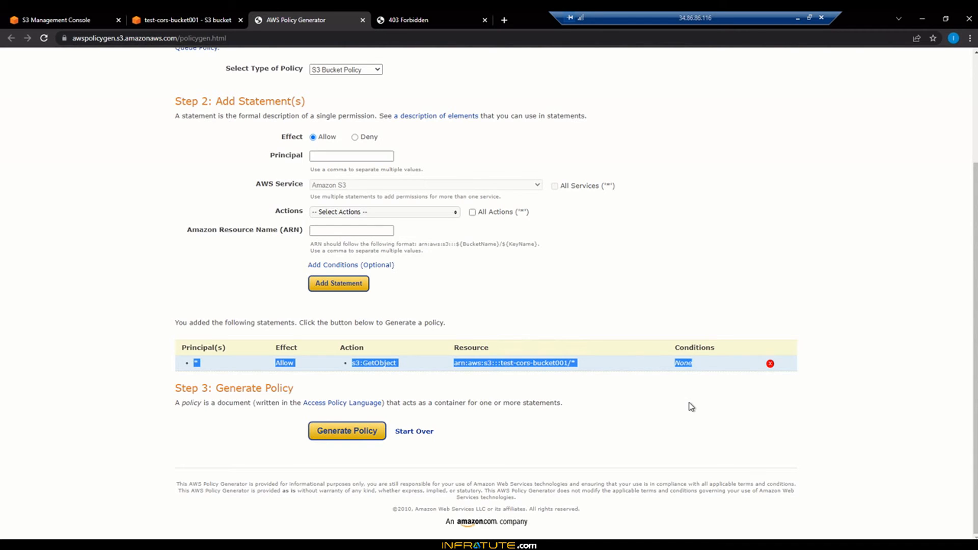
left_click(600, 417)
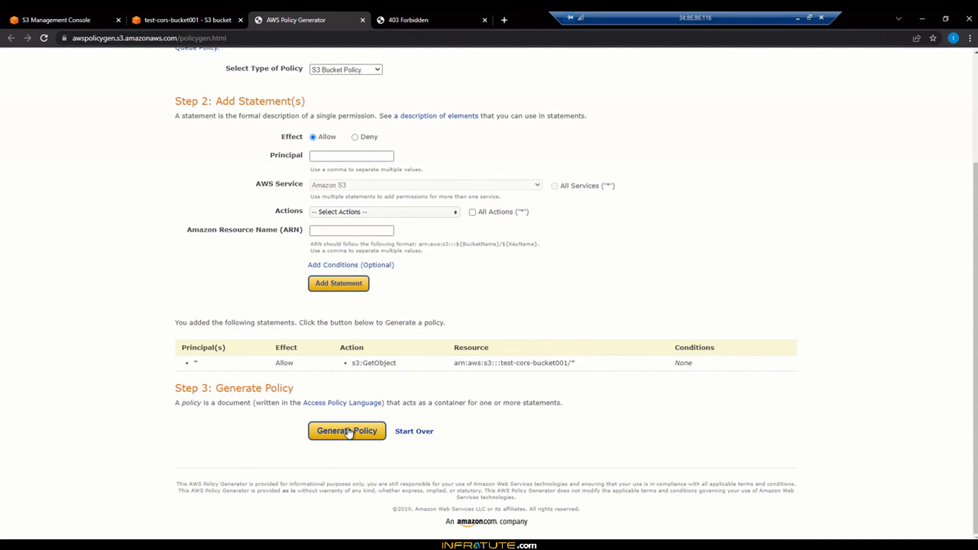
left_click(348, 432)
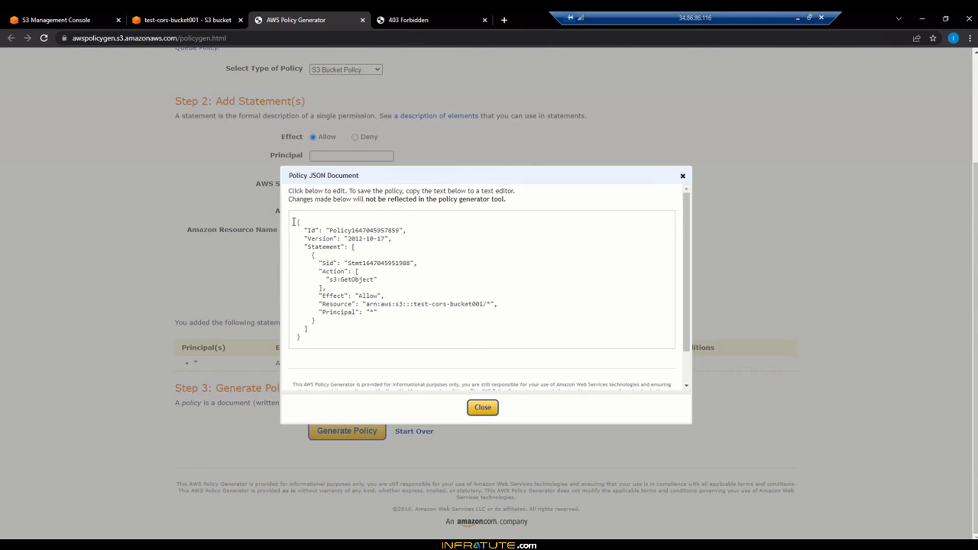
left_click_drag(294, 222, 328, 334)
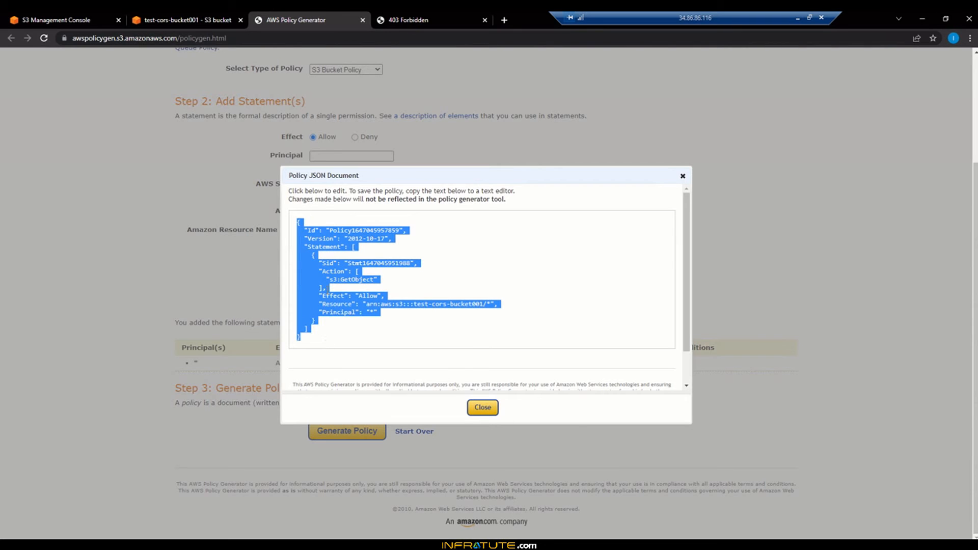
right_click(326, 290)
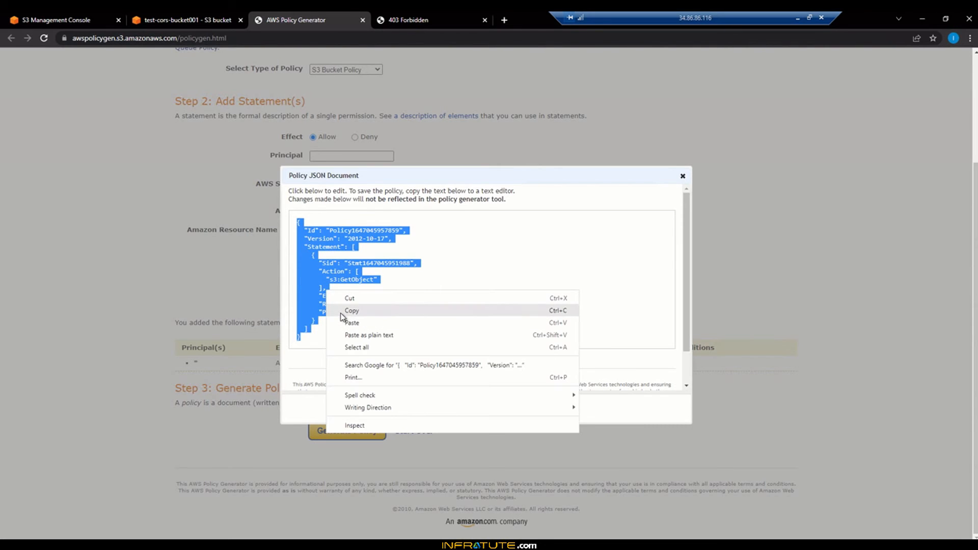
left_click(341, 311)
- Paste the generated policy into the bucket policy editor and save the changes
left_click(211, 16)
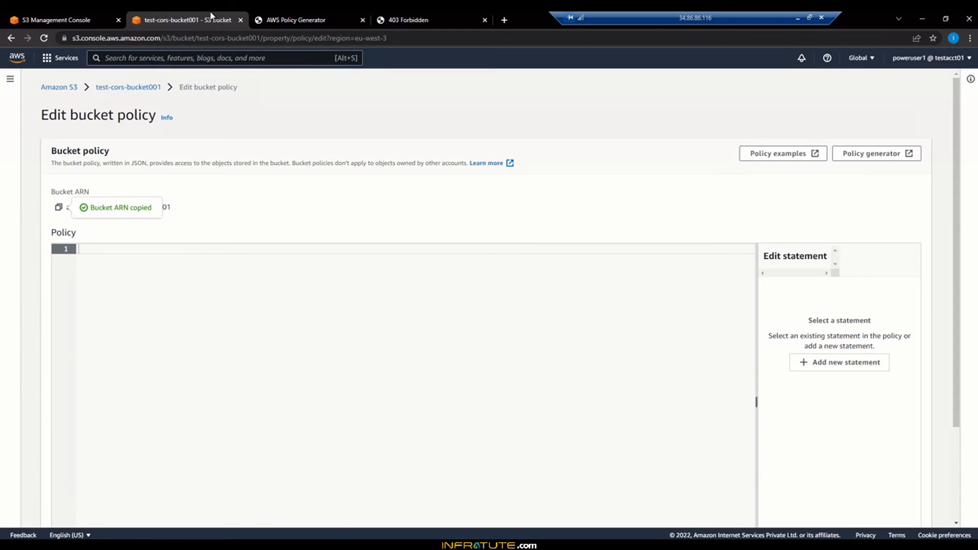
left_click(397, 315)
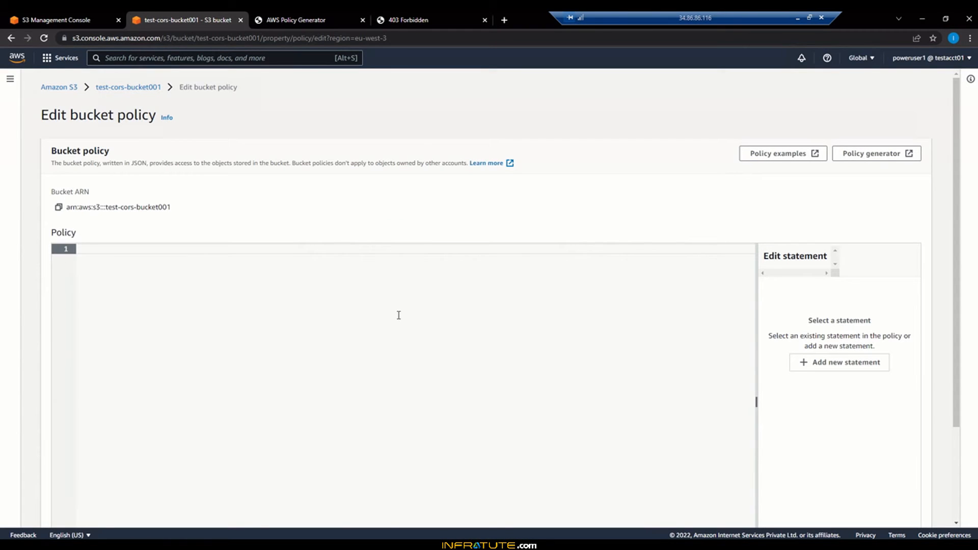
key("ctrl+v")
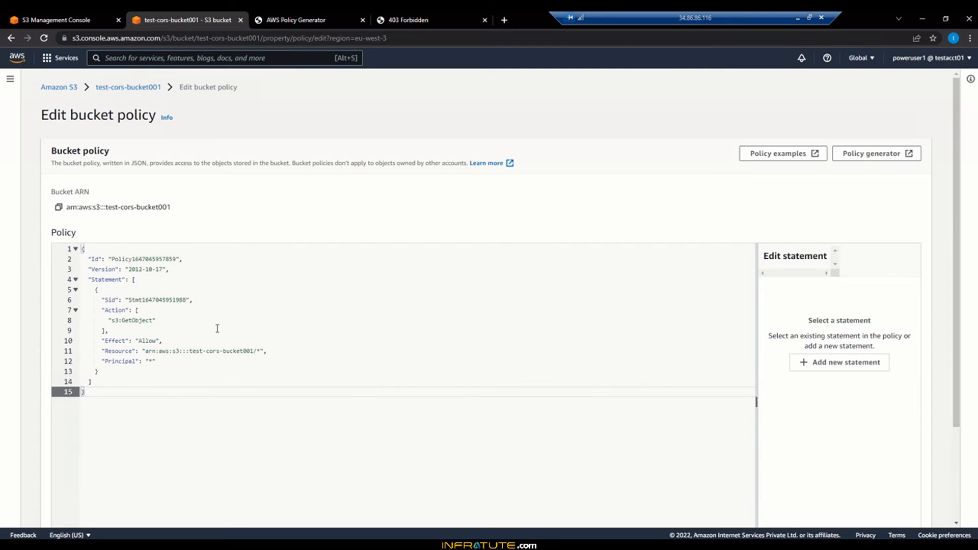
left_click_drag(955, 197, 955, 398)
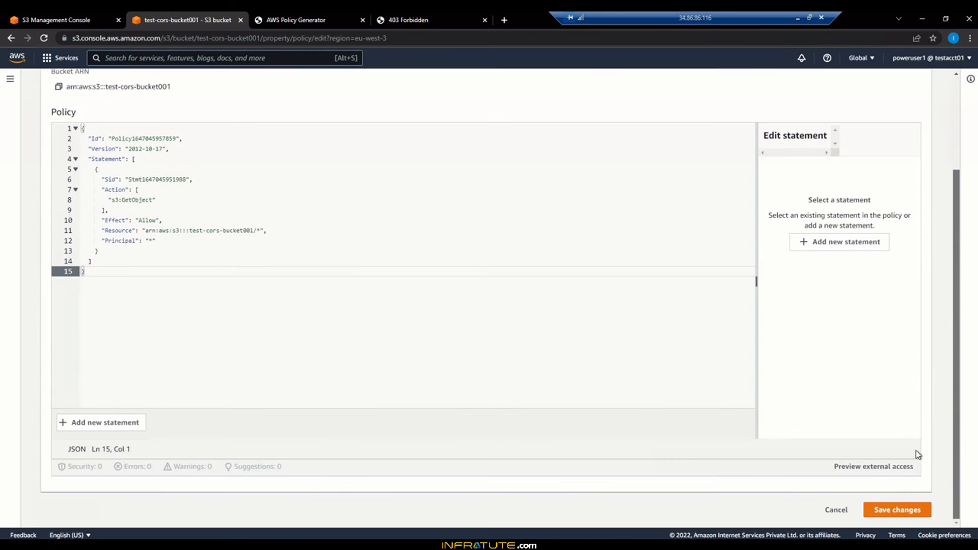
left_click(891, 507)
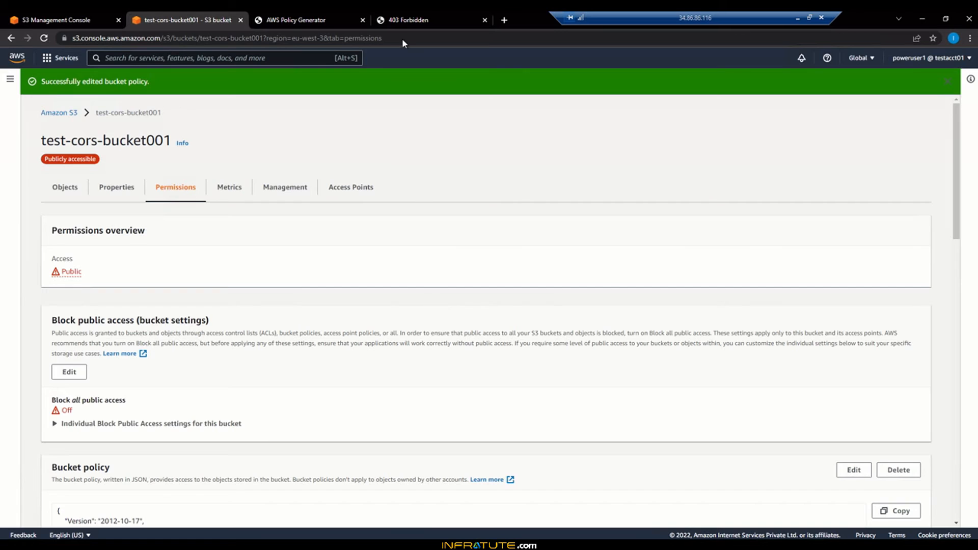
- Reload the bucket's website endpoint page to test public access
left_click(426, 13)
left_click(45, 40)
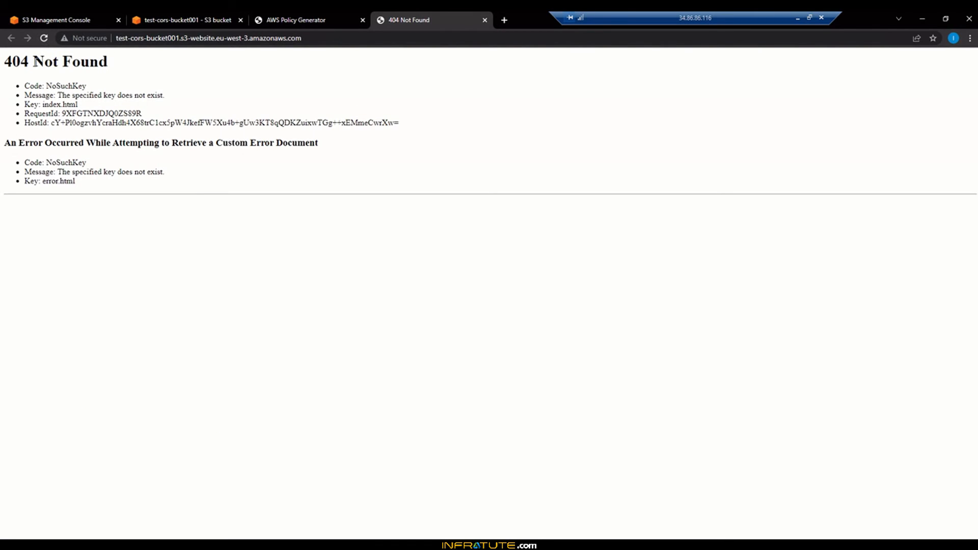
left_click_drag(32, 62, 114, 62)
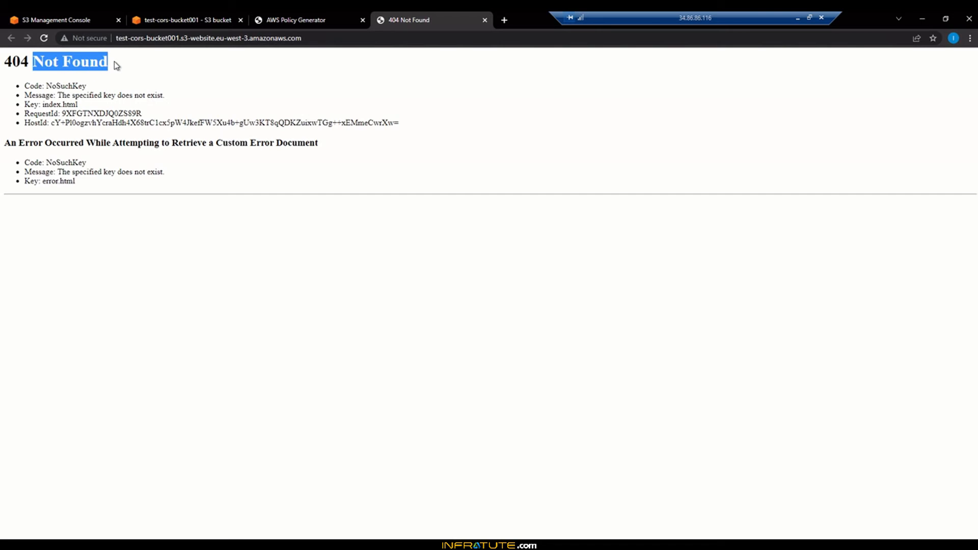
left_click(115, 62)
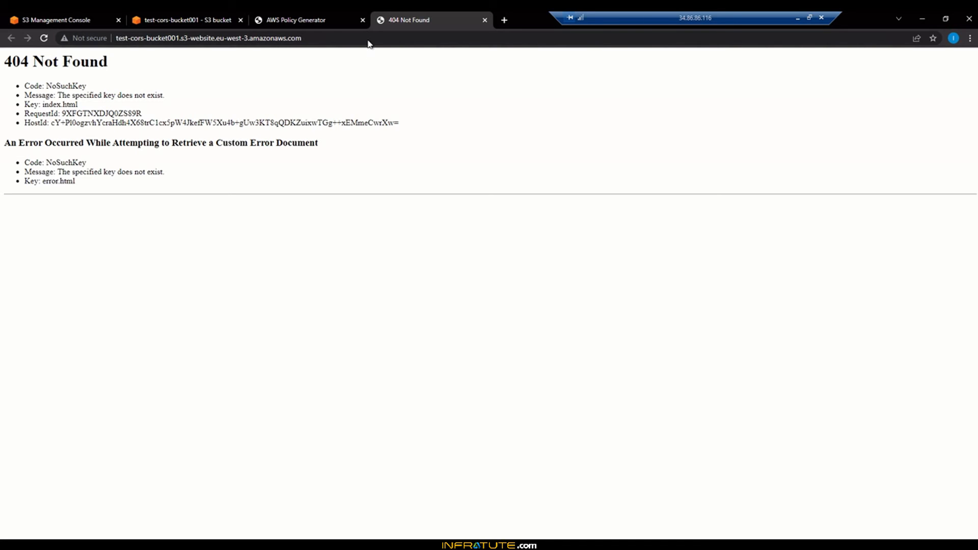
- Close the Policy Generator tab and review the saved bucket policy on the bucket's permissions page
left_click(362, 20)
left_click(166, 20)
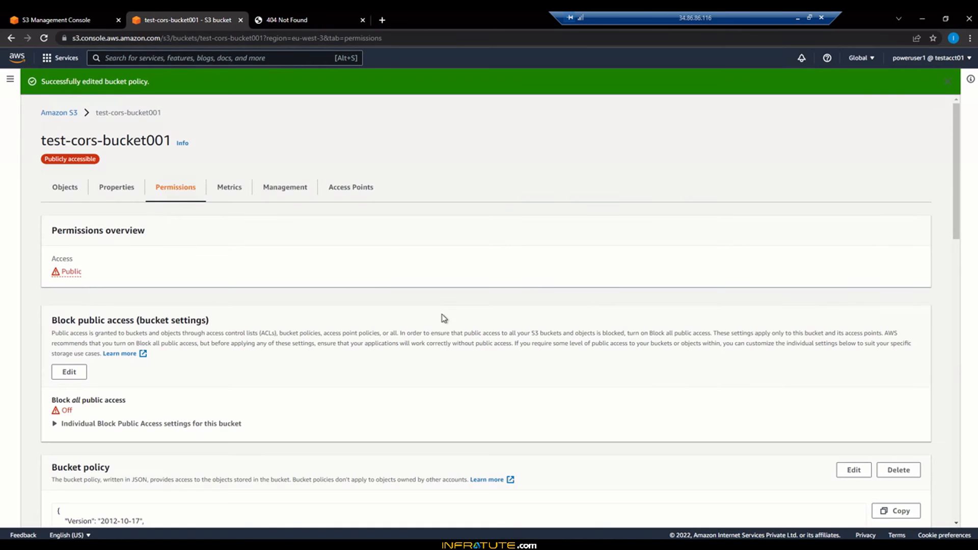
scroll(442, 323, "down", 4)
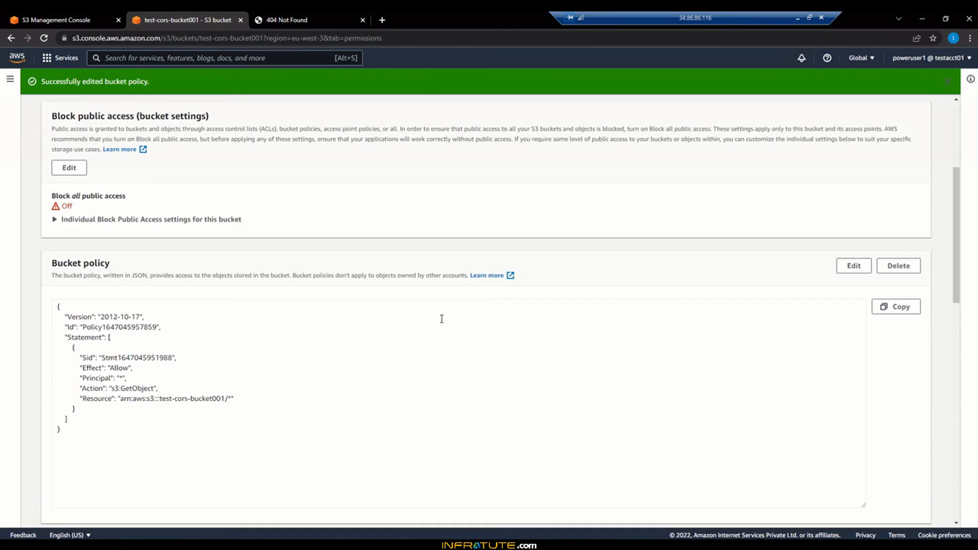
scroll(442, 319, "down", 4)
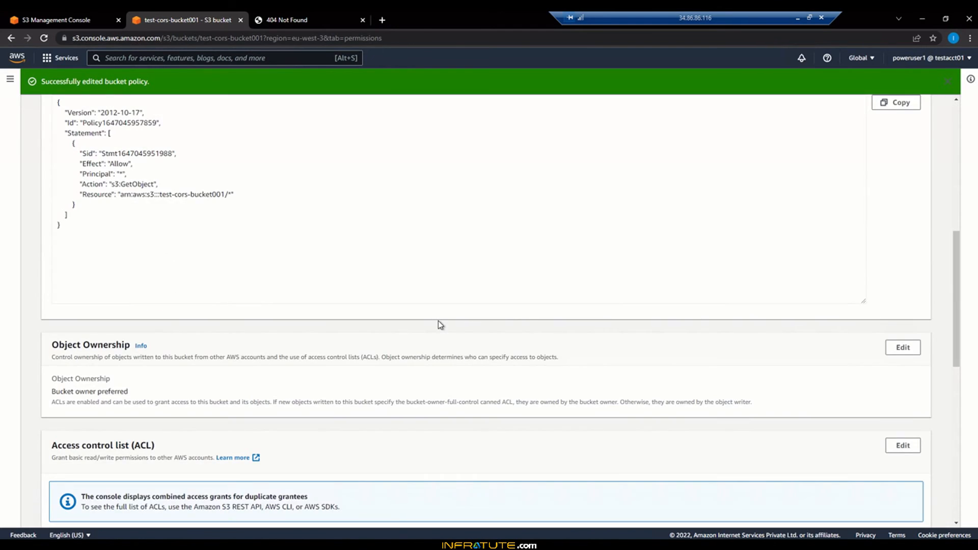
scroll(439, 323, "down", 7)
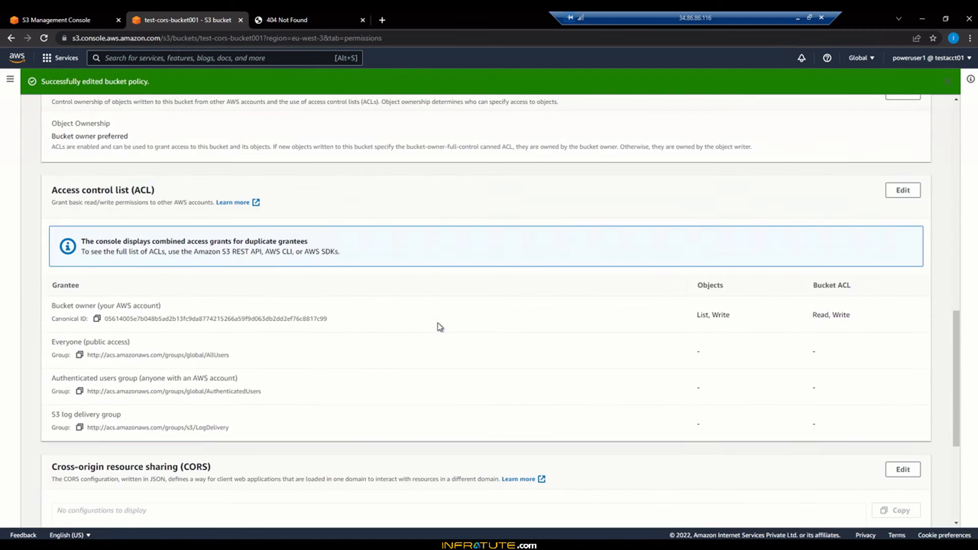
scroll(440, 326, "down", 3)
scroll(439, 329, "up", 13)
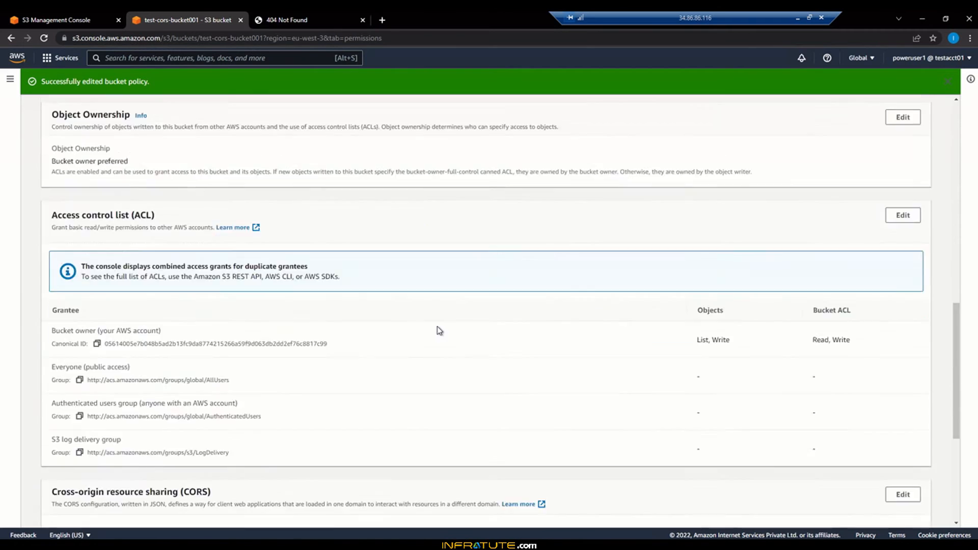
scroll(439, 330, "up", 5)
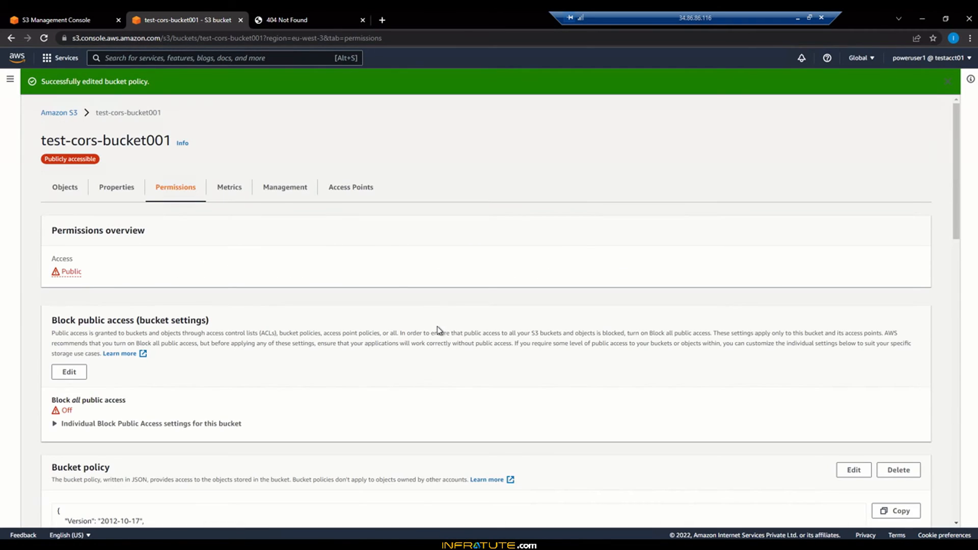
- Open the cors-page.html object's details from the bucket's object list
left_click(66, 186)
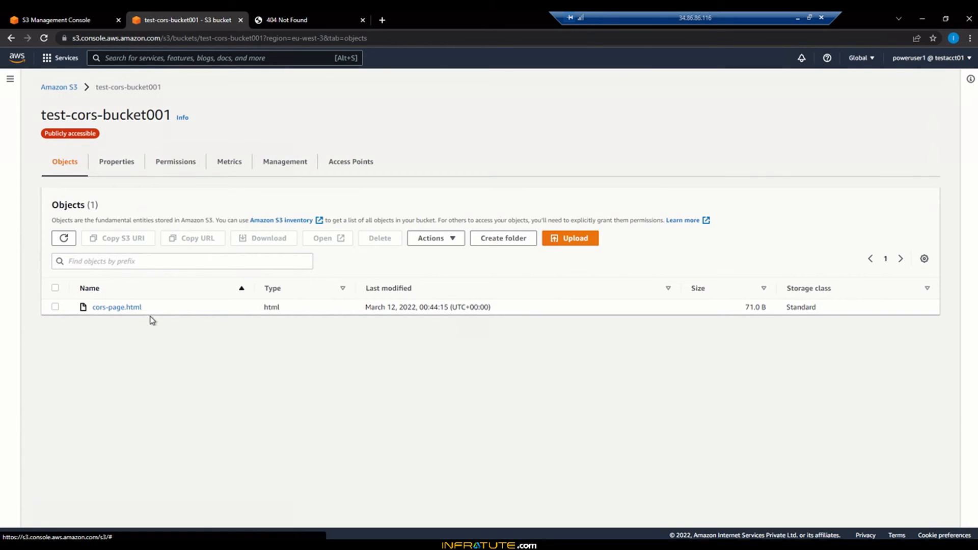
left_click(134, 310)
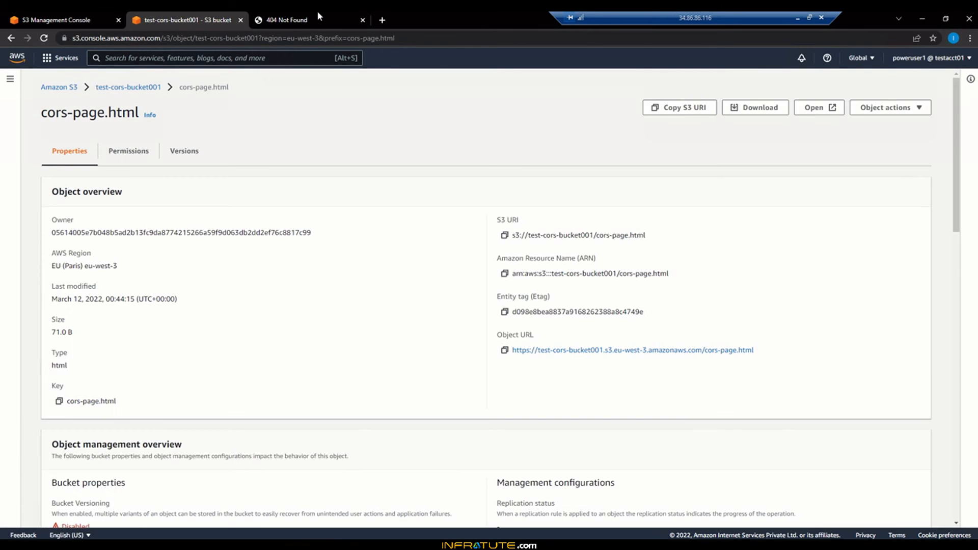
- Load cors-page.html from the bucket's website endpoint by appending /cors-page.html to the URL
left_click(295, 19)
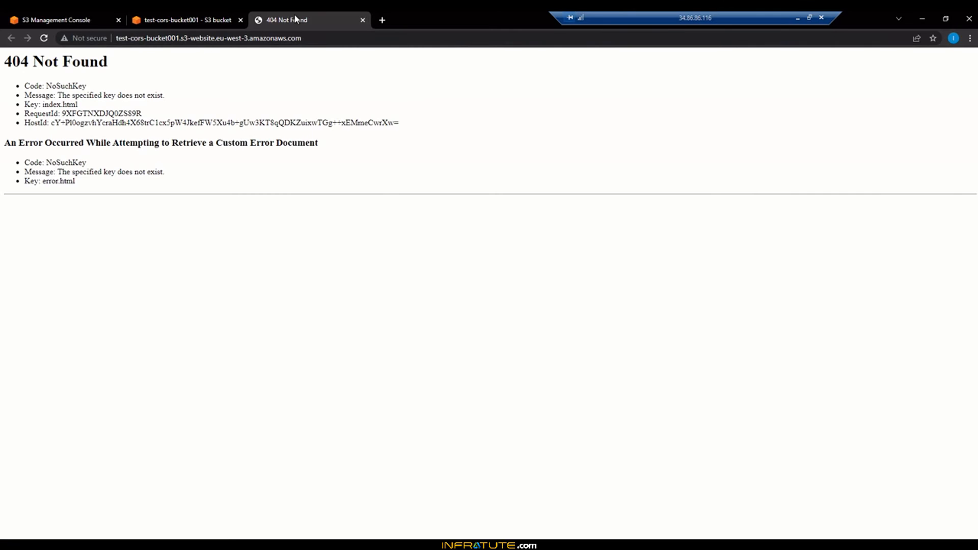
left_click(317, 39)
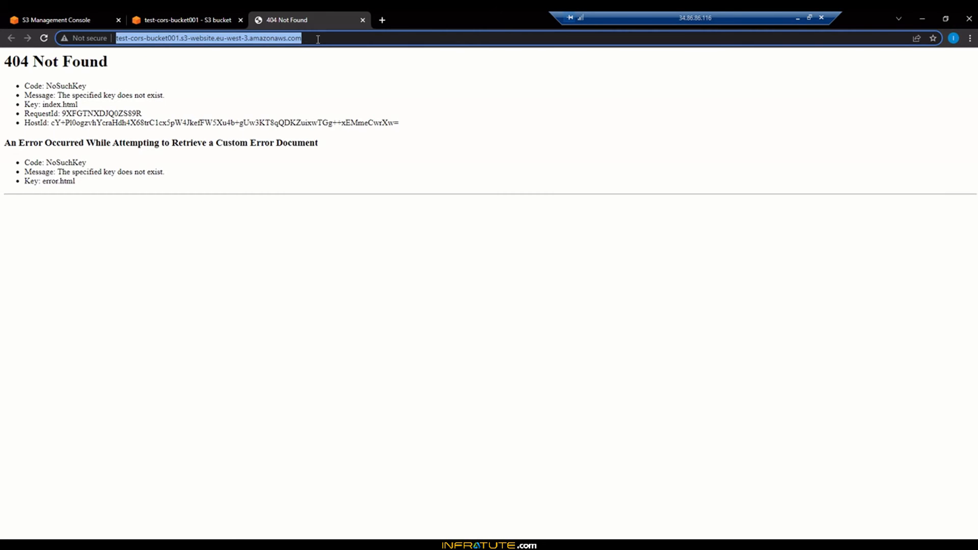
left_click(318, 39)
type("/")
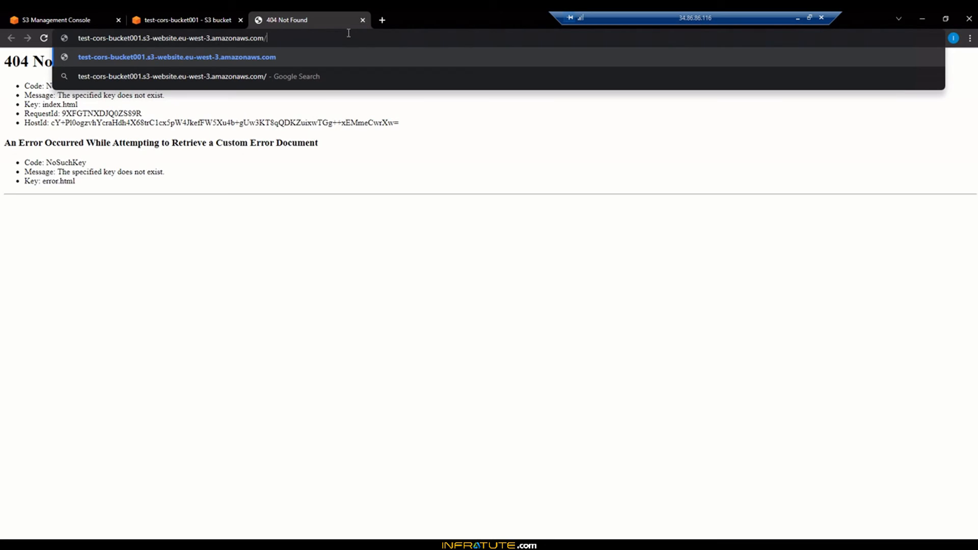
type("cors-pahe.html")
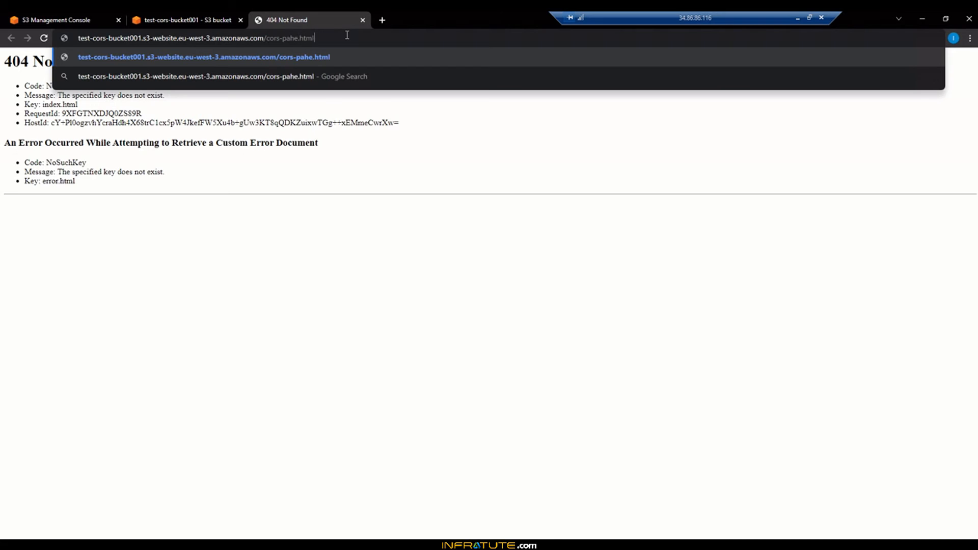
key("BackSpace")
key("BackSpace")
key("BackSpace")
key("BackSpace")
key("BackSpace")
key("BackSpace")
key("BackSpace")
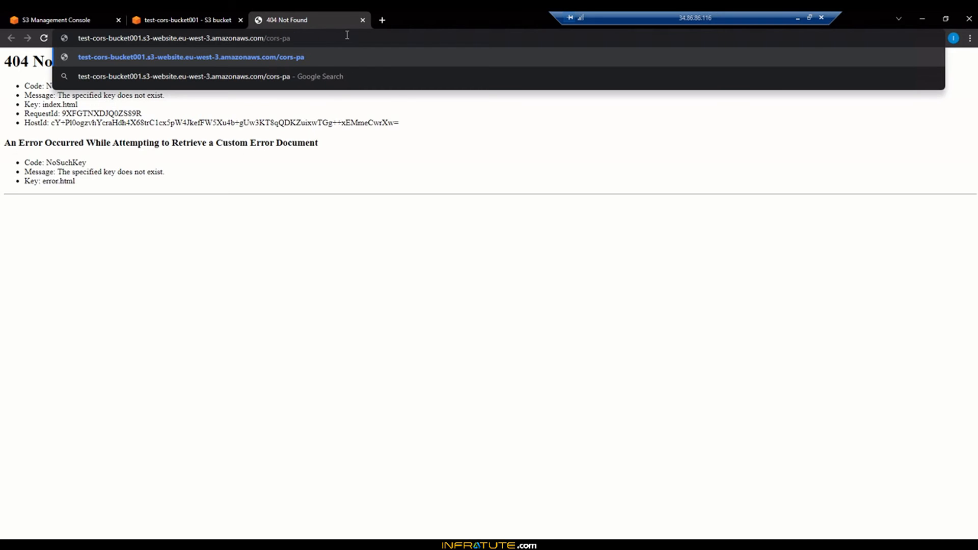
type("ge.html")
key("Return")
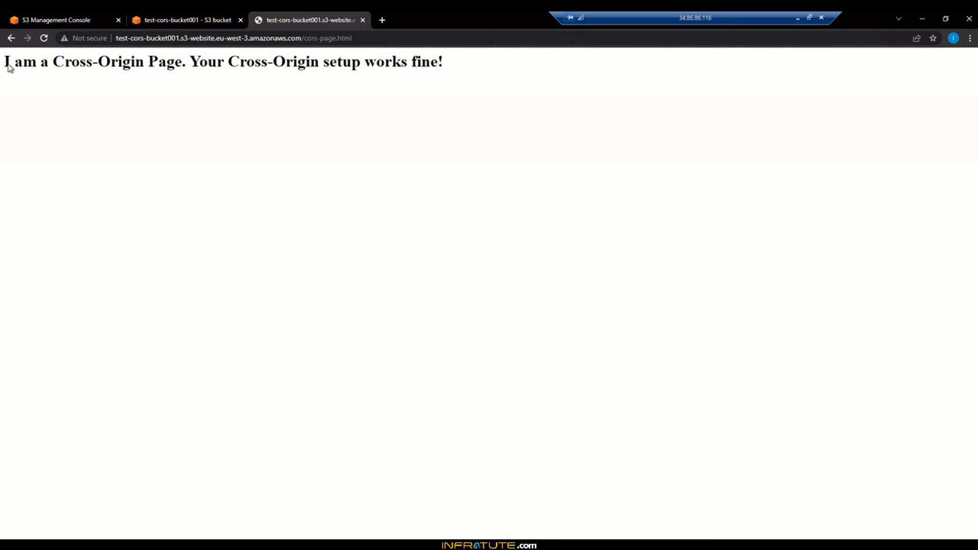
- Open the testbucket-s3vol-demovol1 bucket from the S3 bucket list
left_click_drag(81, 63, 447, 65)
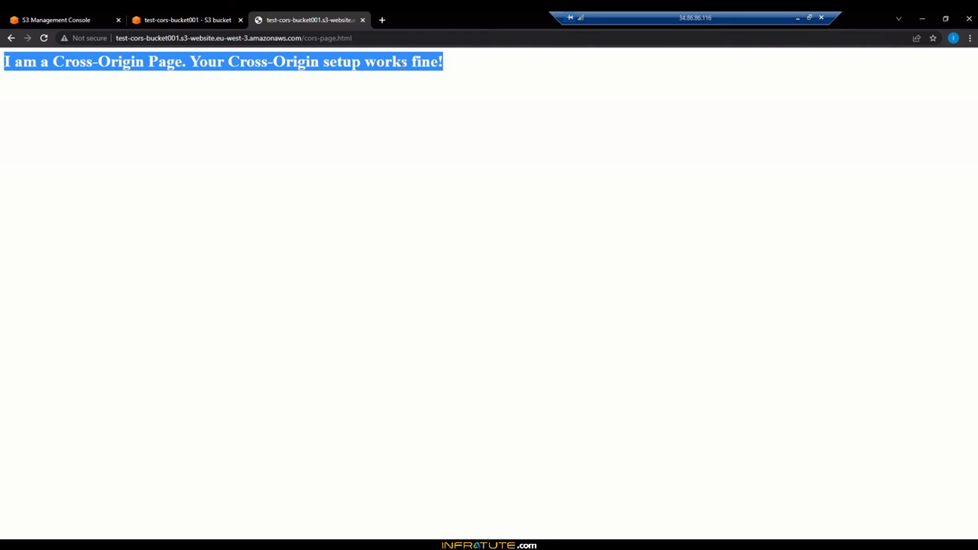
left_click(216, 16)
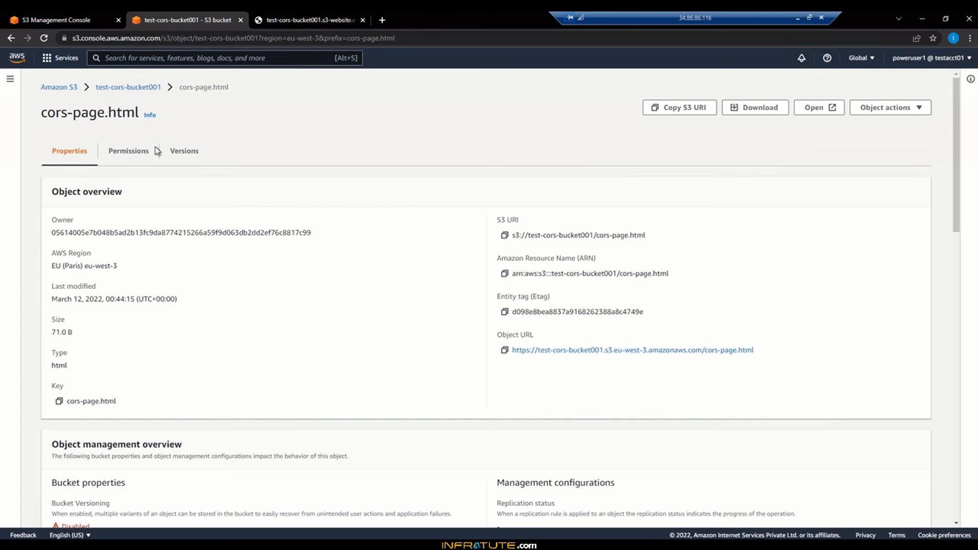
left_click(28, 24)
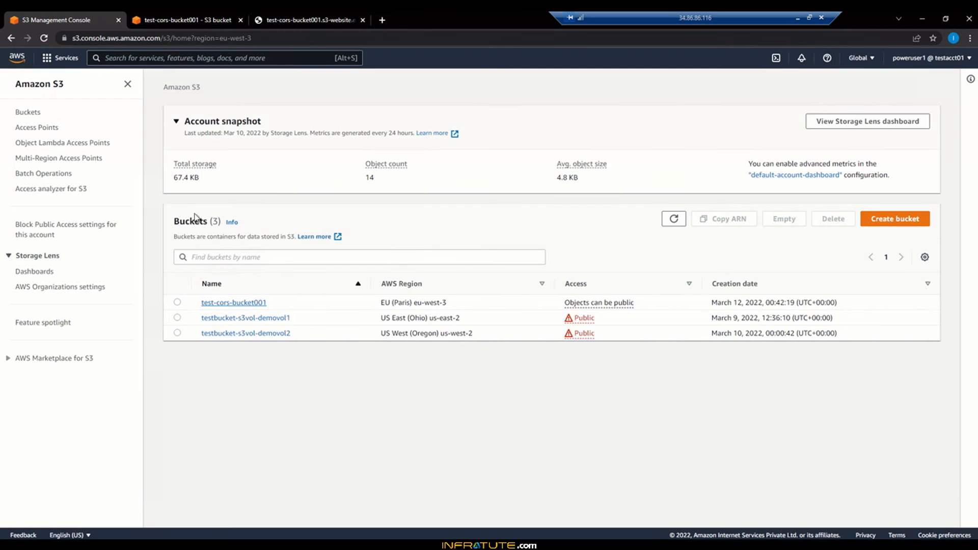
left_click(229, 322)
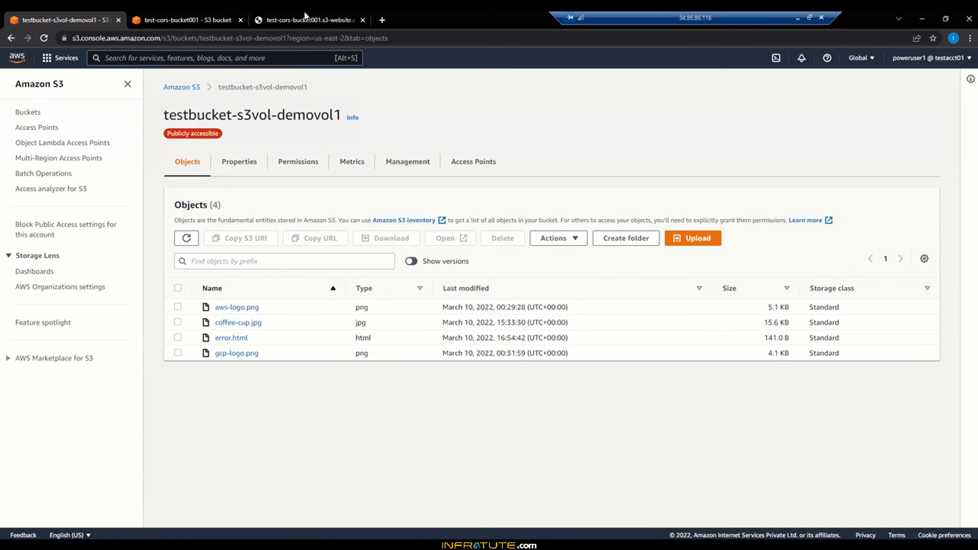
- Copy the object URL of cors-page.html from its details page
left_click(307, 19)
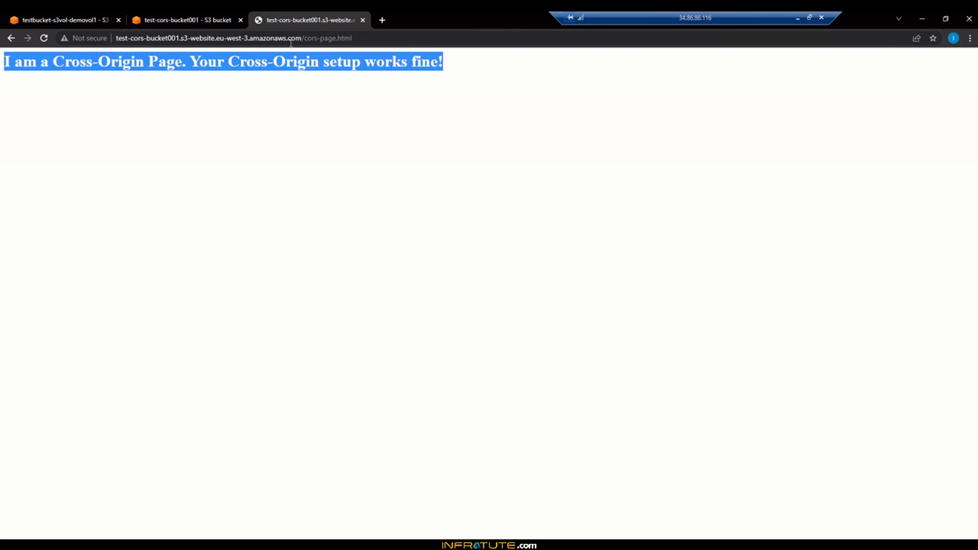
left_click(196, 20)
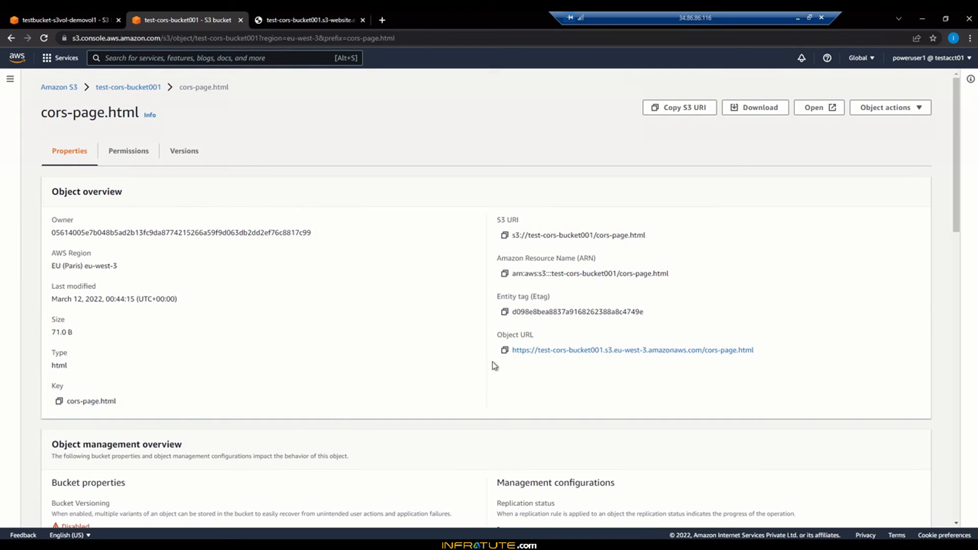
left_click(504, 350)
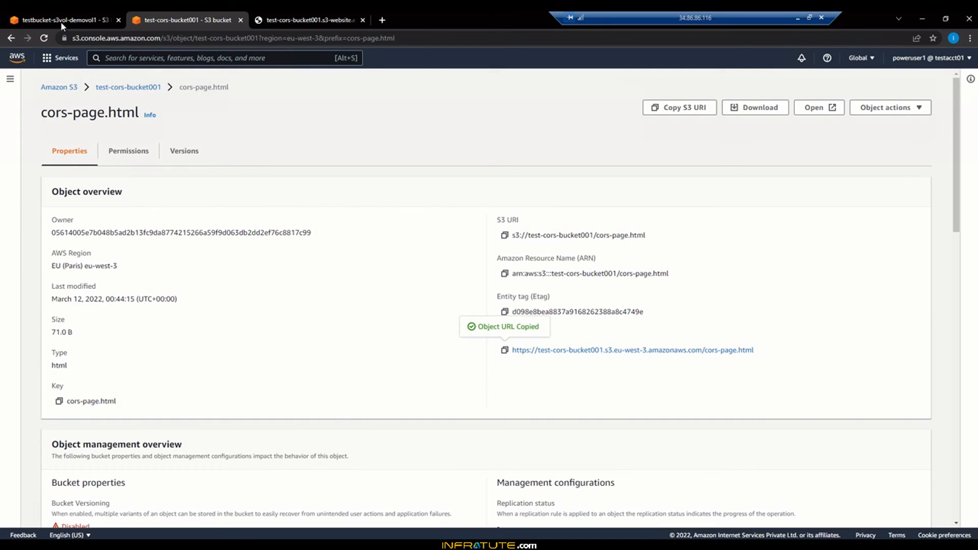
- Open index.html from the CORS-Setup-Files folder in the text editor
left_click(168, 544)
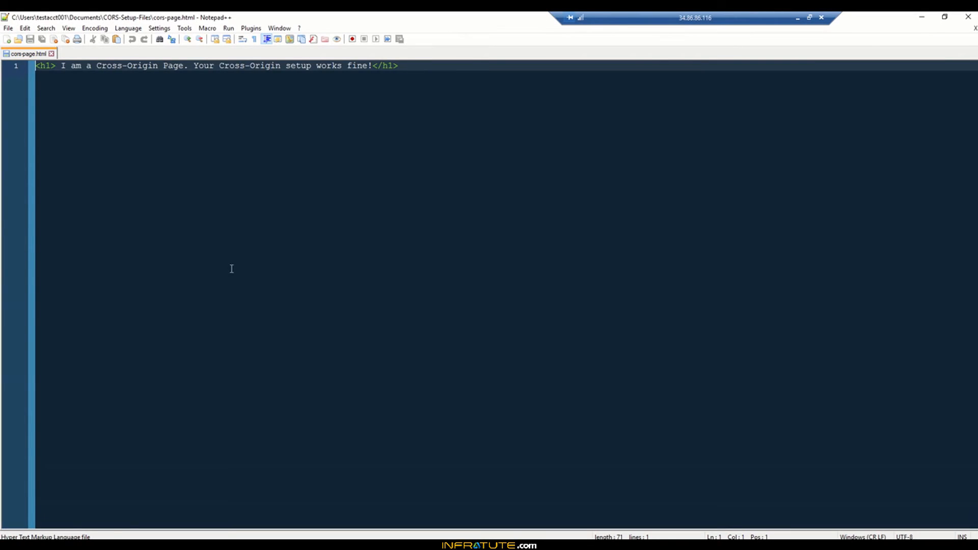
left_click(145, 544)
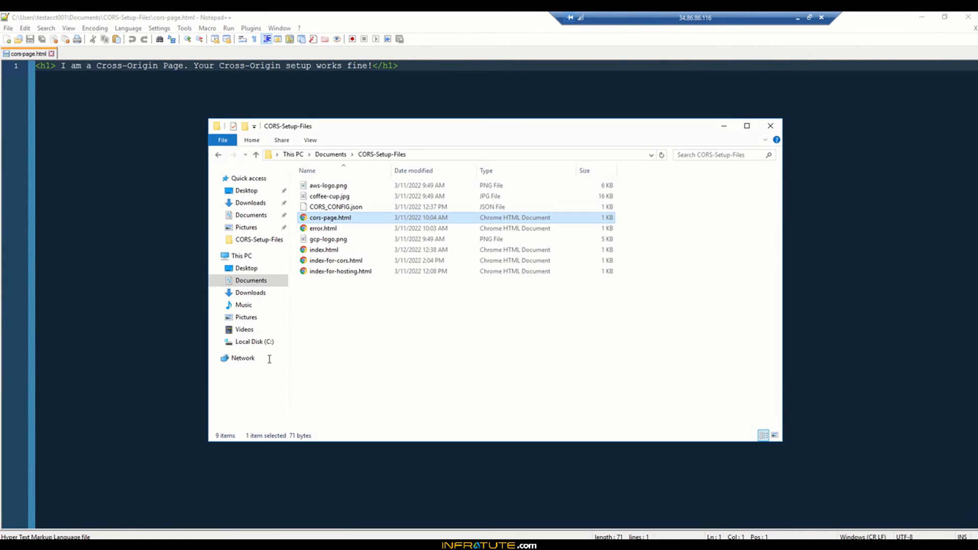
left_click(334, 251)
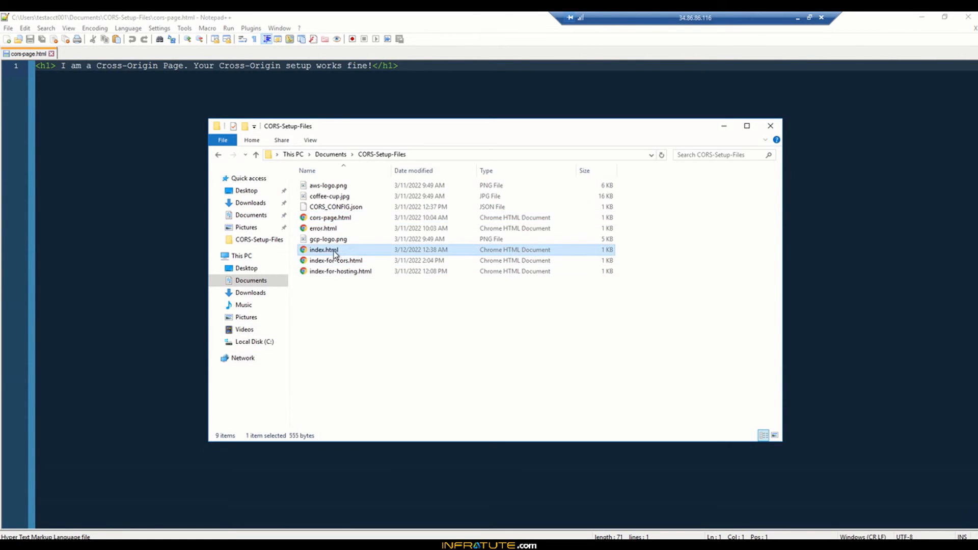
left_click_drag(154, 239, 154, 240)
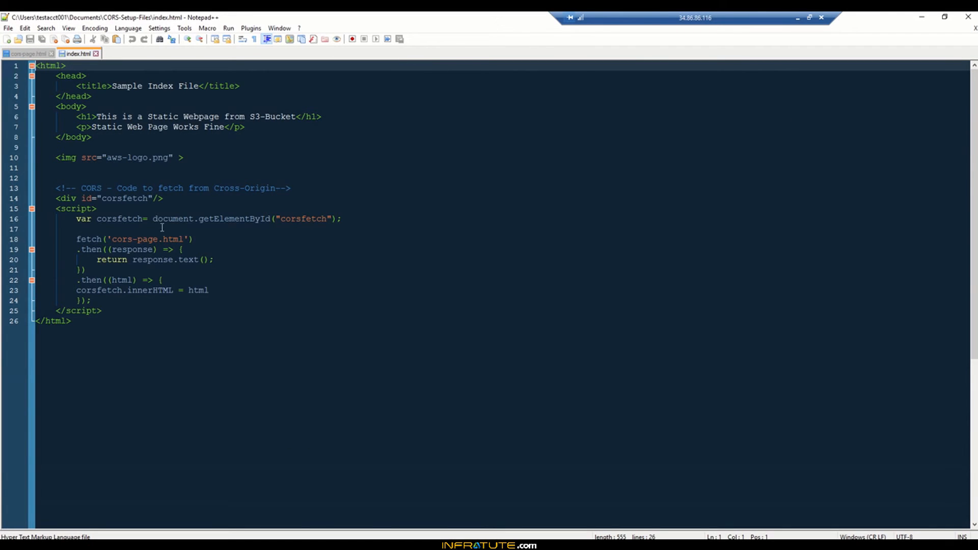
left_click(111, 239)
left_click_drag(138, 238, 183, 239)
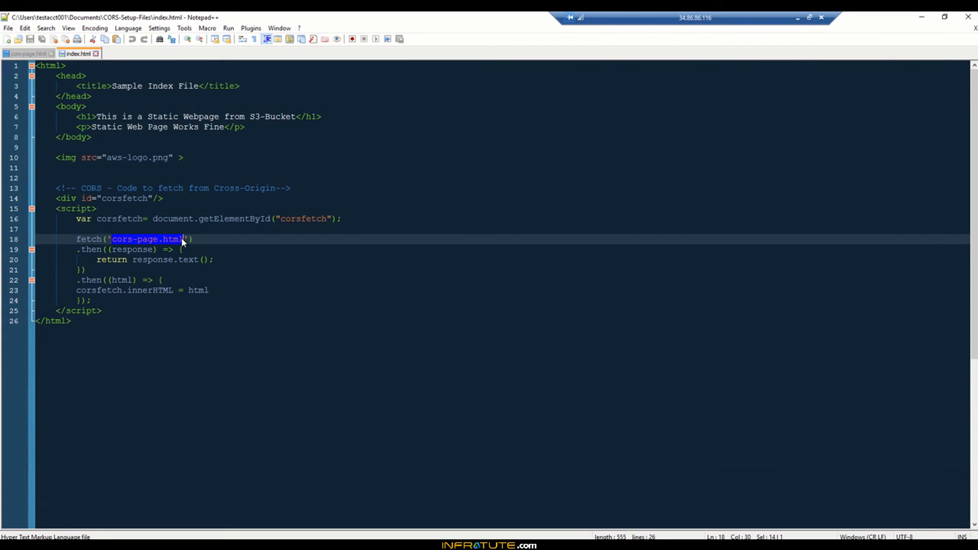
key("Delete")
key("ctrl+v")
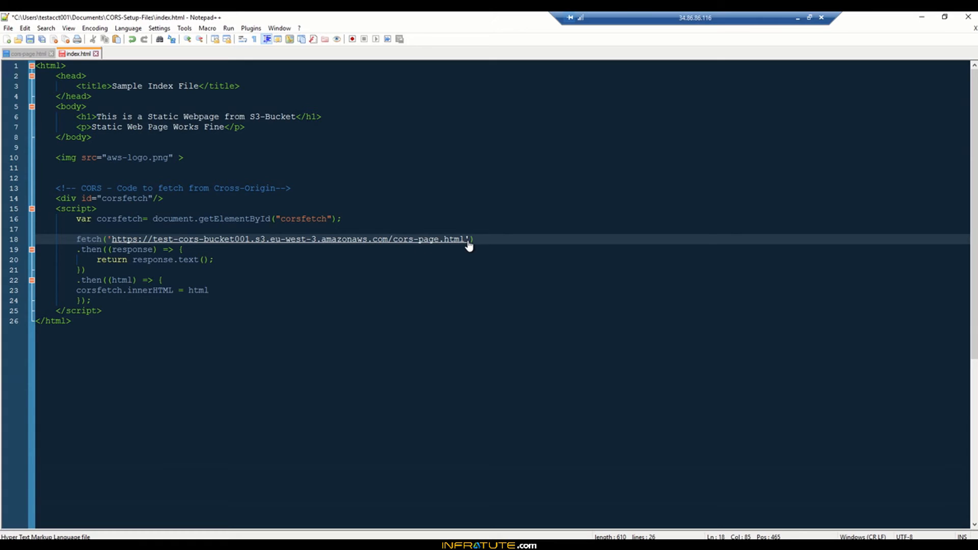
left_click(313, 356)
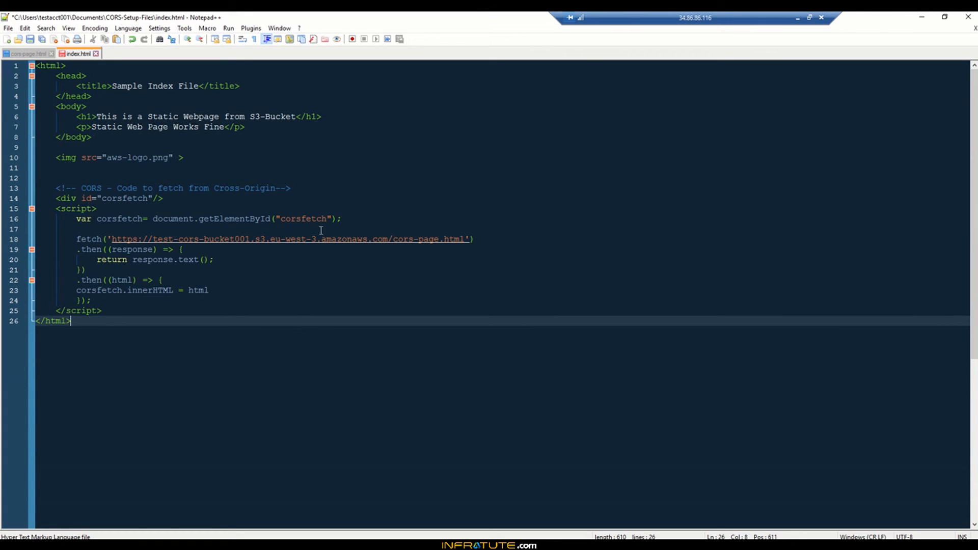
left_click(29, 41)
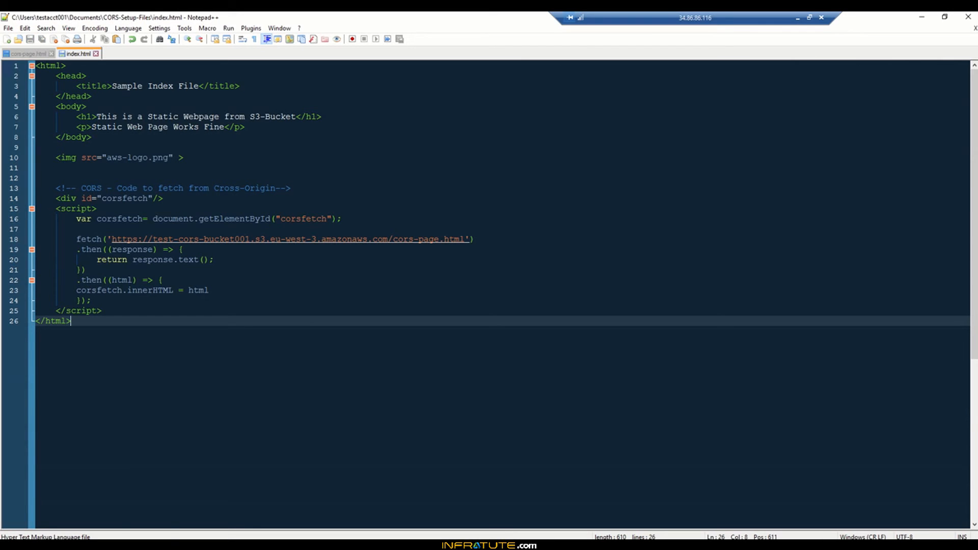
- Upload the edited index.html from CORS-Setup-Files to the testbucket-s3vol-demovol1 bucket
left_click(113, 544)
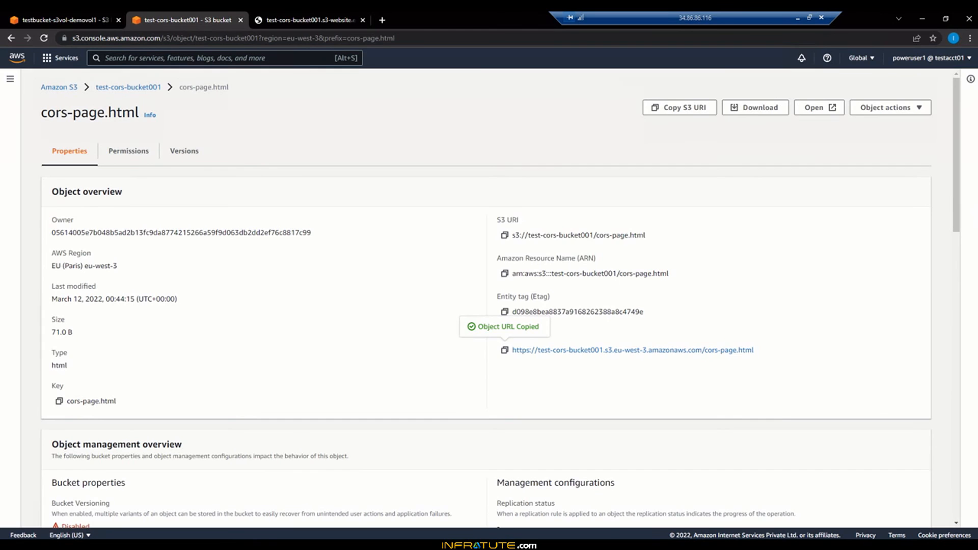
left_click(148, 543)
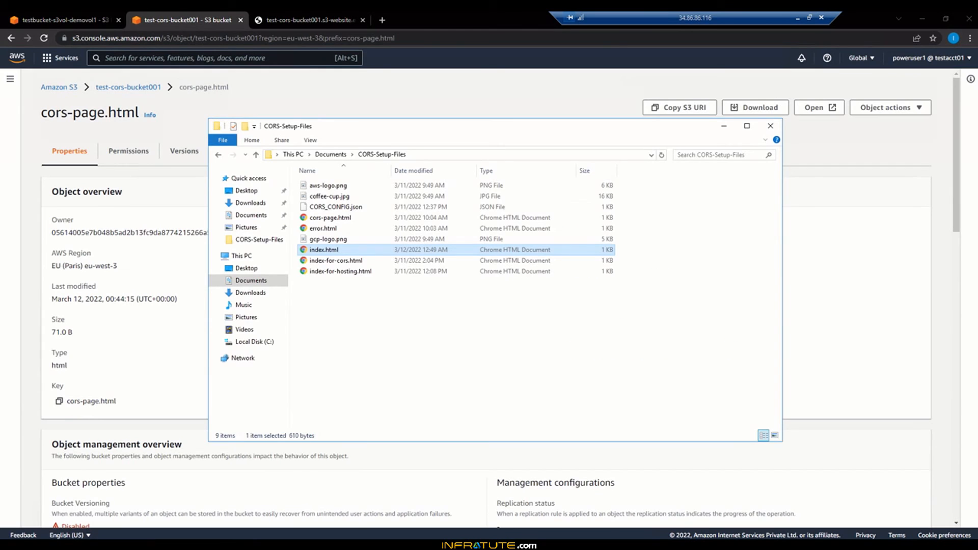
left_click(58, 13)
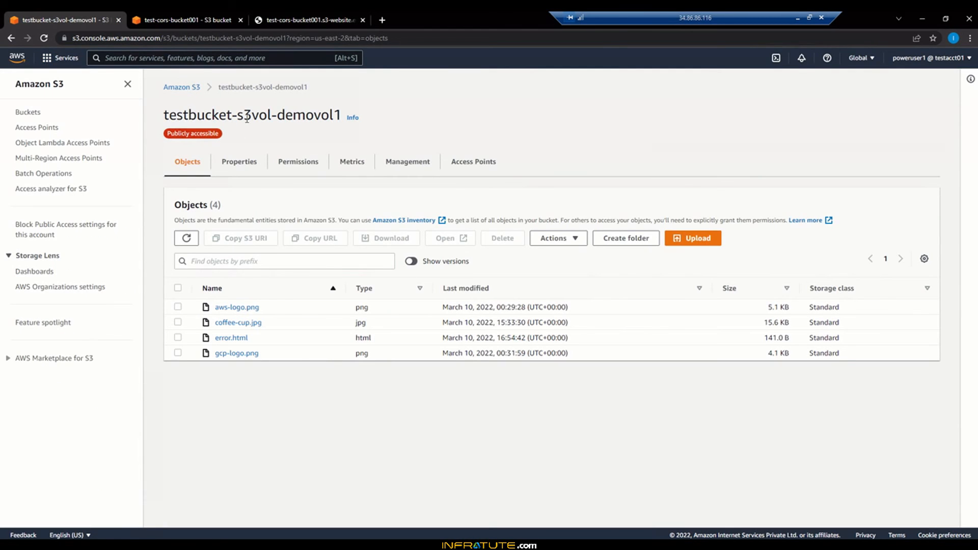
left_click(675, 240)
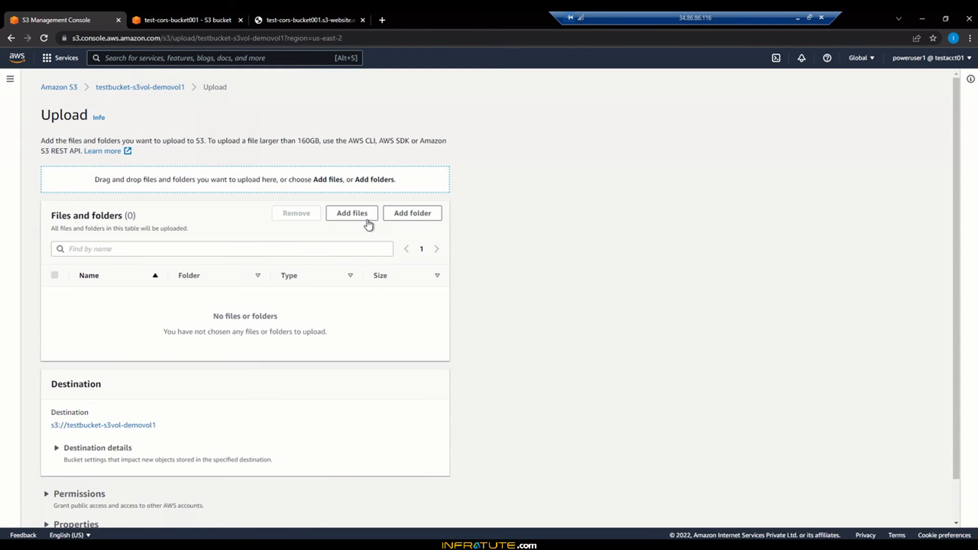
left_click(368, 224)
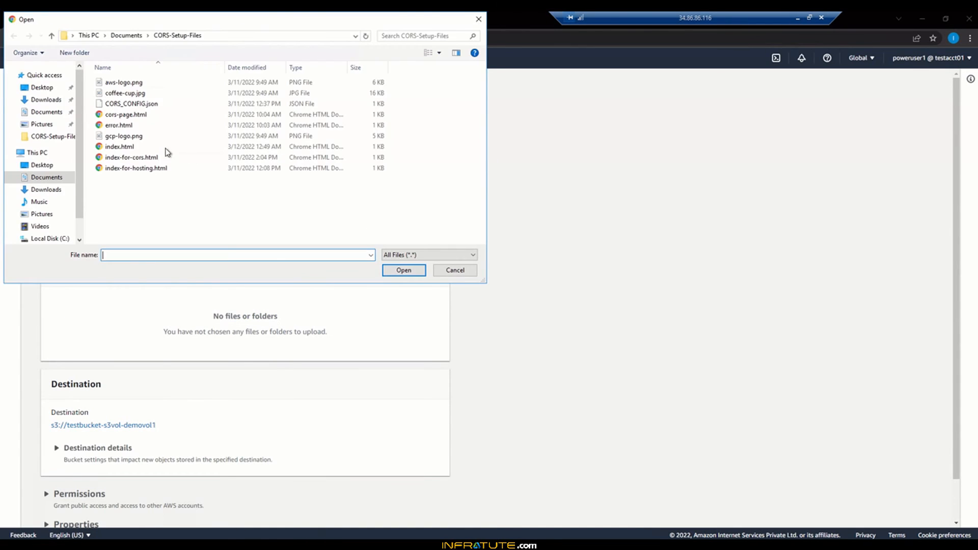
left_click(155, 148)
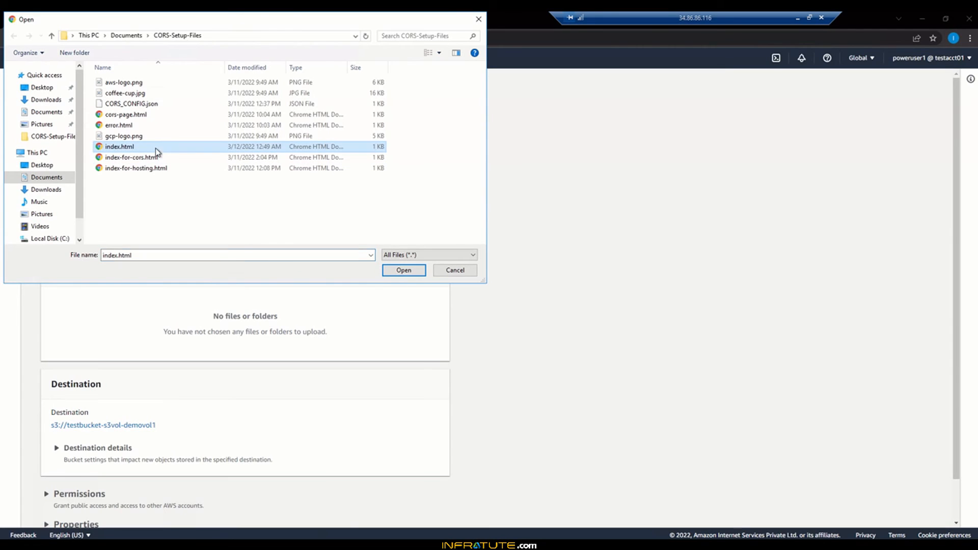
left_click(404, 271)
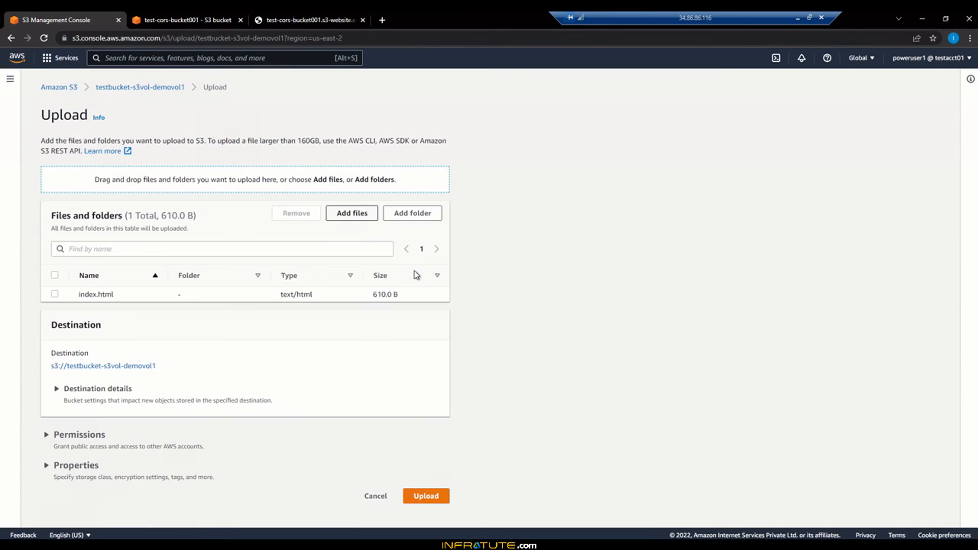
left_click(410, 496)
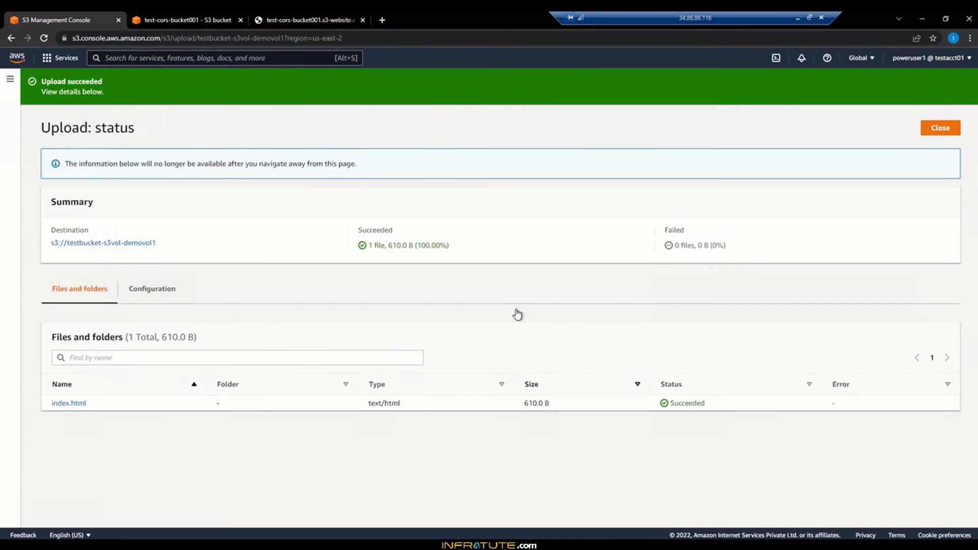
left_click(943, 131)
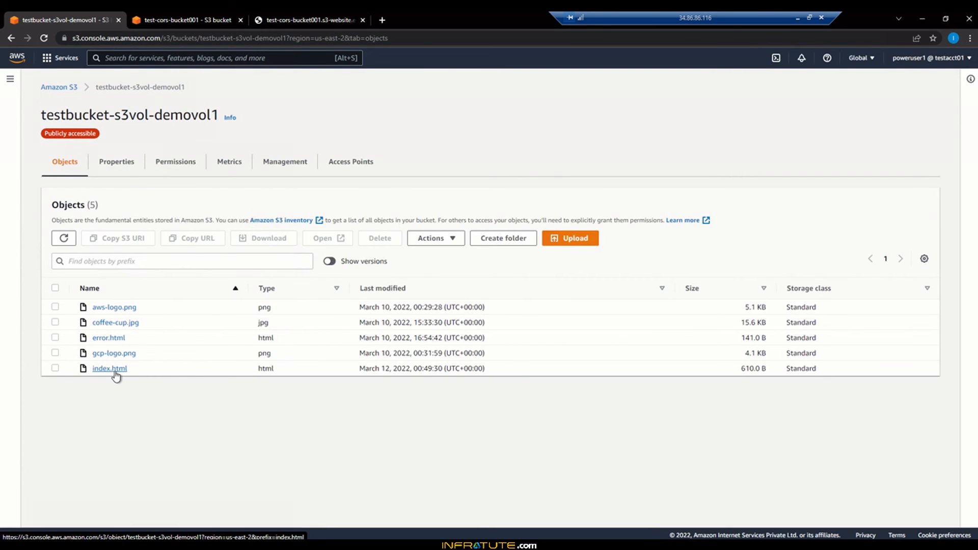
- Open the testbucket-s3vol-demovol1 static website endpoint from the bucket's properties
left_click(124, 170)
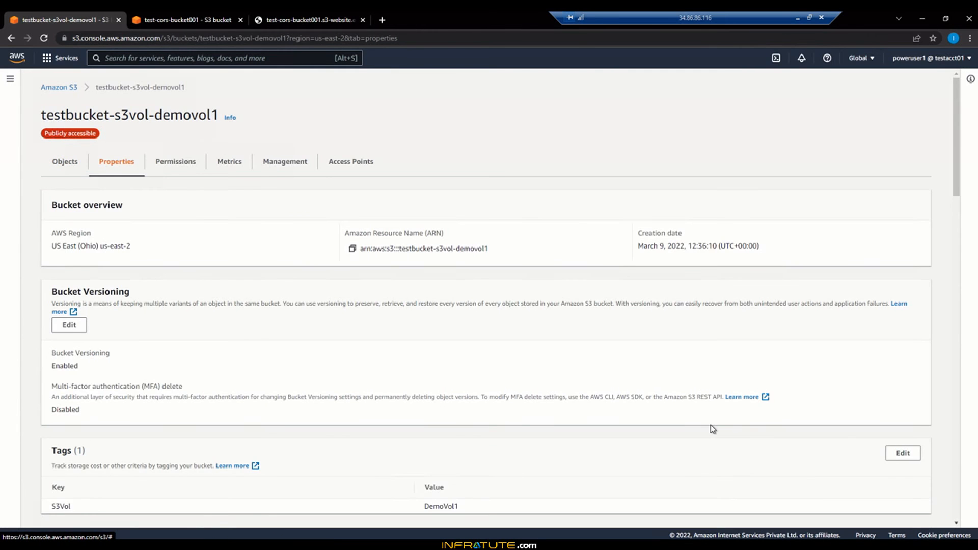
scroll(713, 431, "down", 5)
scroll(714, 432, "down", 14)
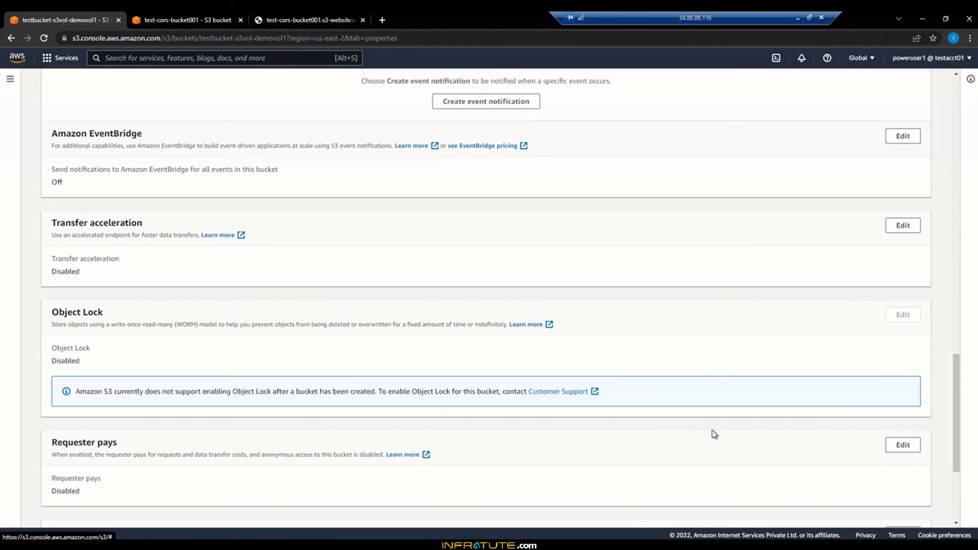
scroll(714, 435, "down", 4)
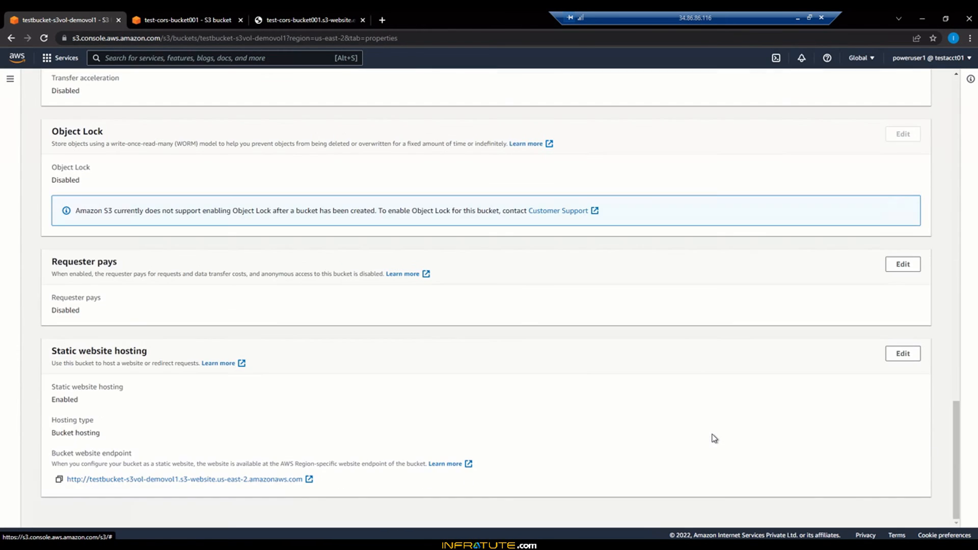
left_click(308, 480)
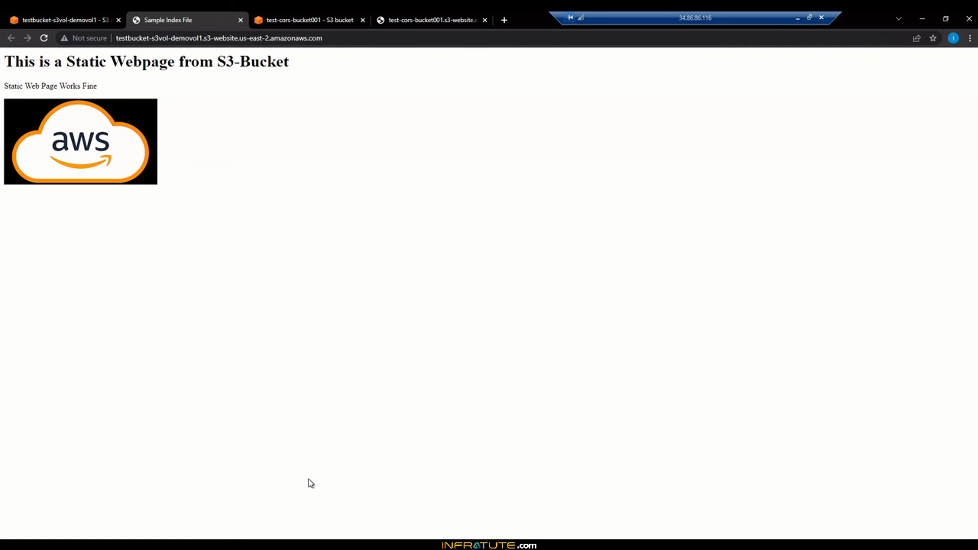
- Compare the two website pages and open the developer console on the index page to check the cross-origin fetch
left_click_drag(43, 61, 279, 63)
left_click(211, 233)
left_click(402, 19)
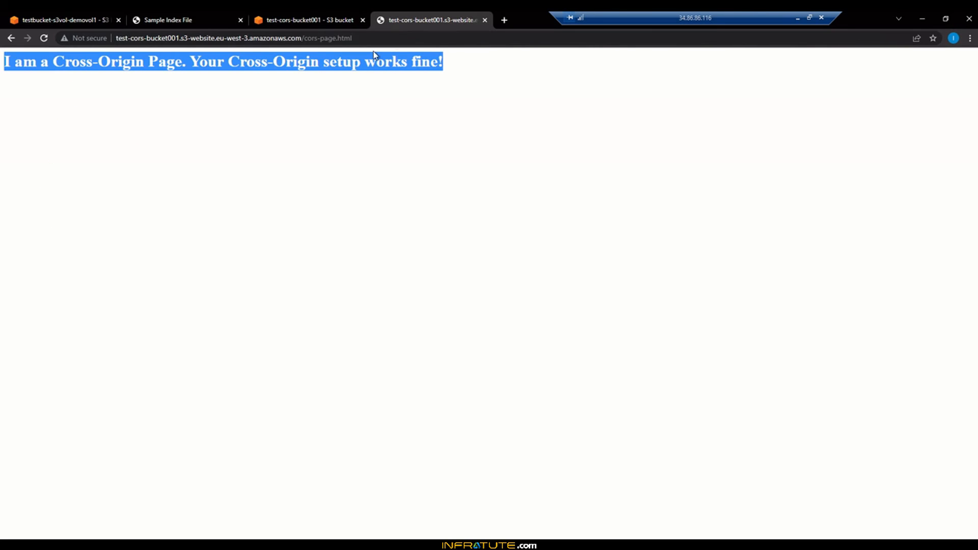
left_click(198, 18)
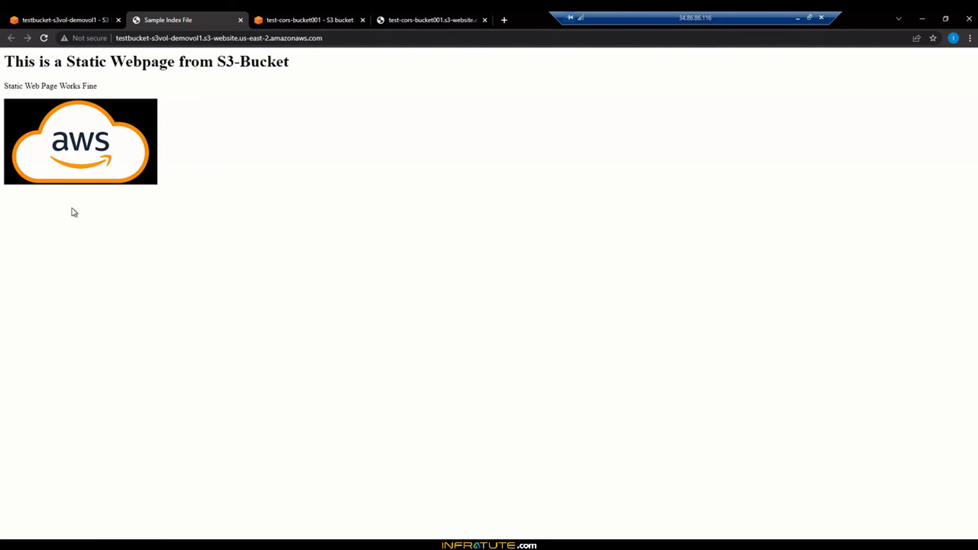
right_click(292, 188)
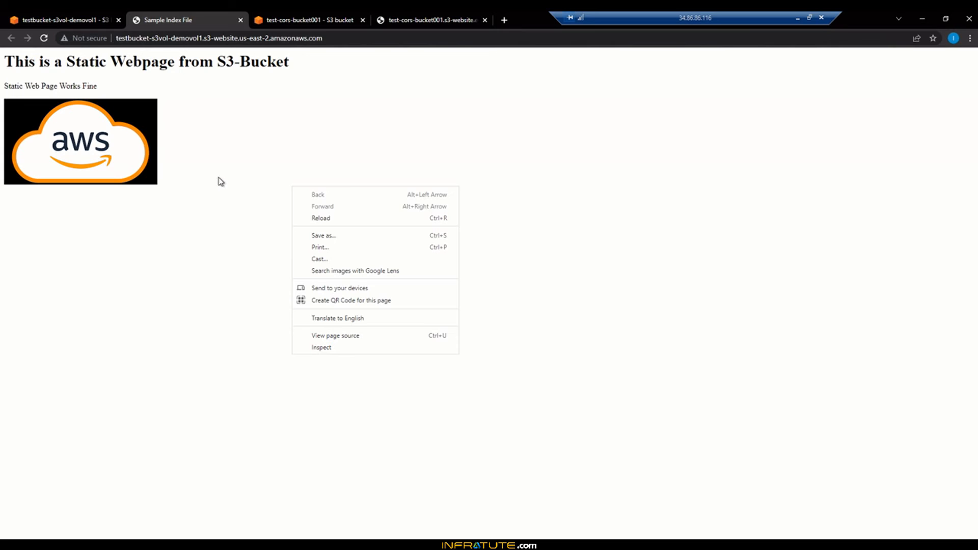
right_click(224, 161)
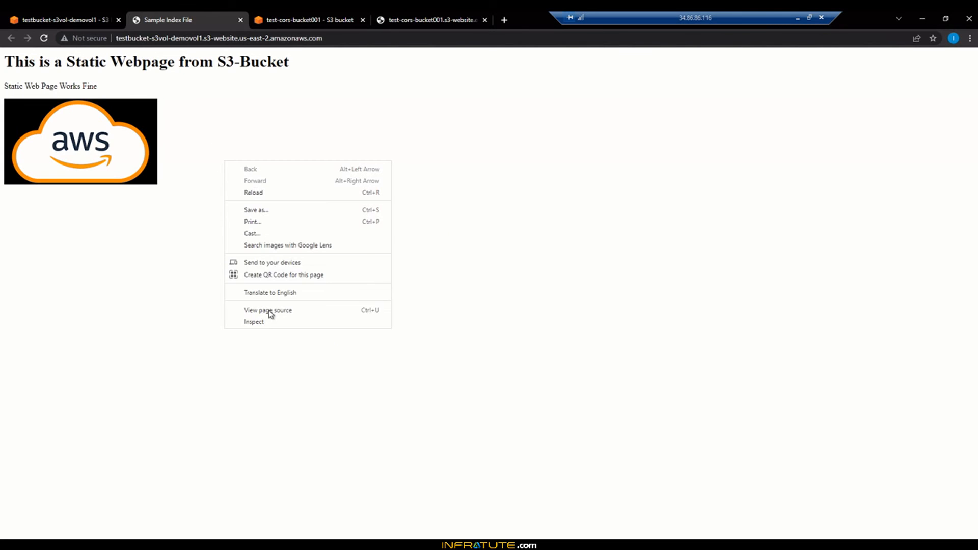
left_click(269, 323)
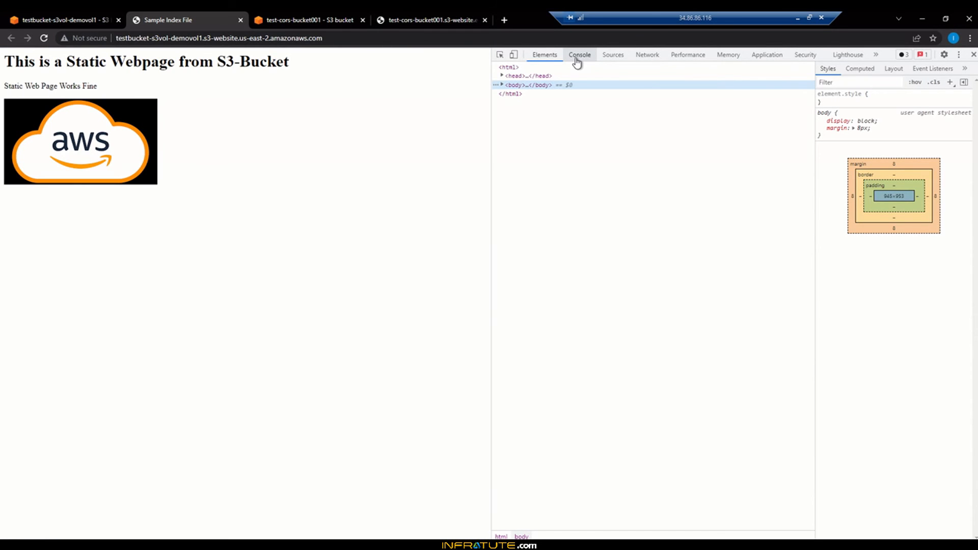
left_click(577, 61)
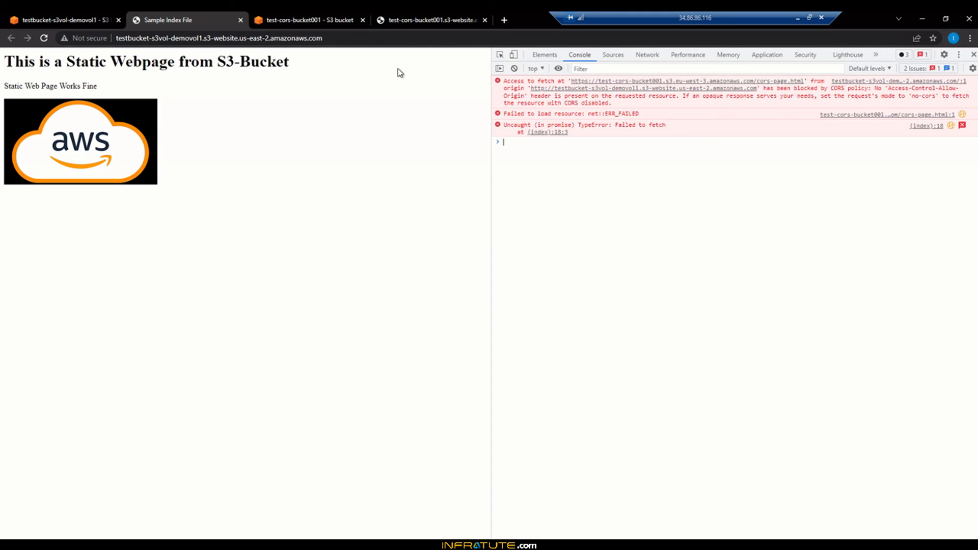
- Close the cors-page website tab and open the CORS editor in test-cors-bucket001's permissions
left_click_drag(218, 16, 493, 13)
left_click(356, 21)
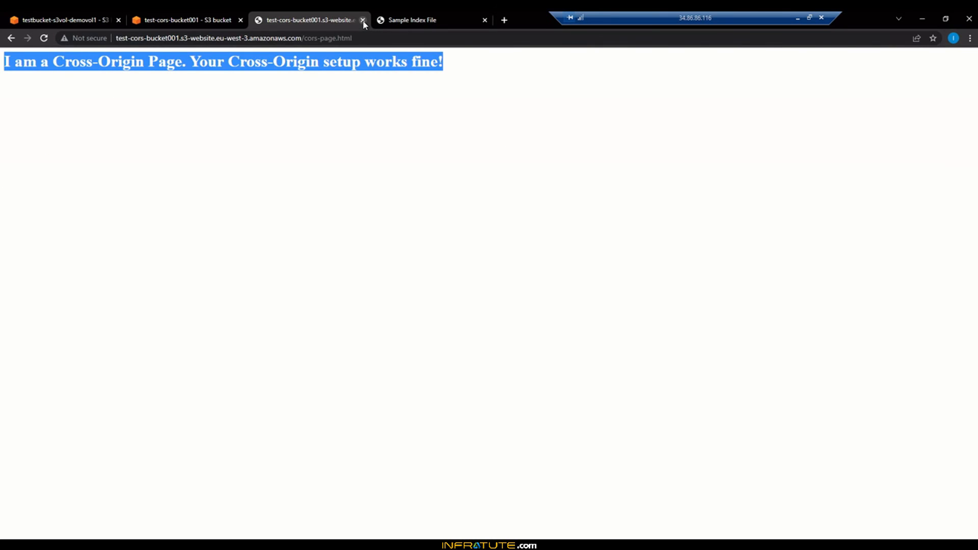
left_click(363, 20)
left_click(176, 23)
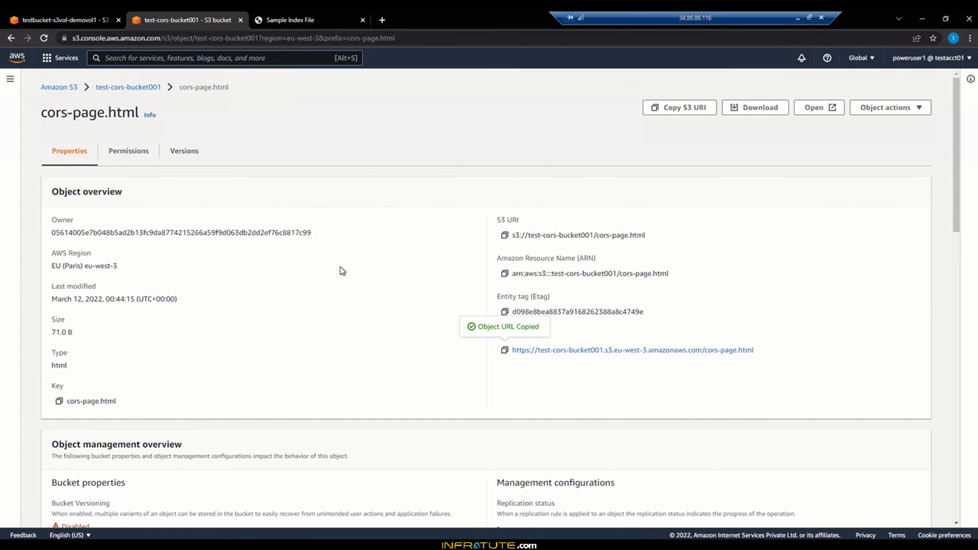
left_click(123, 88)
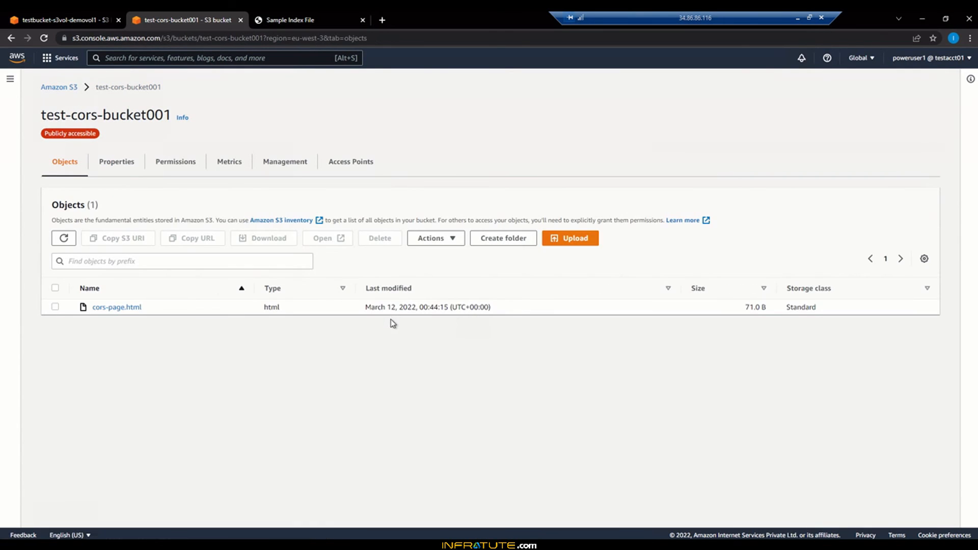
left_click(184, 173)
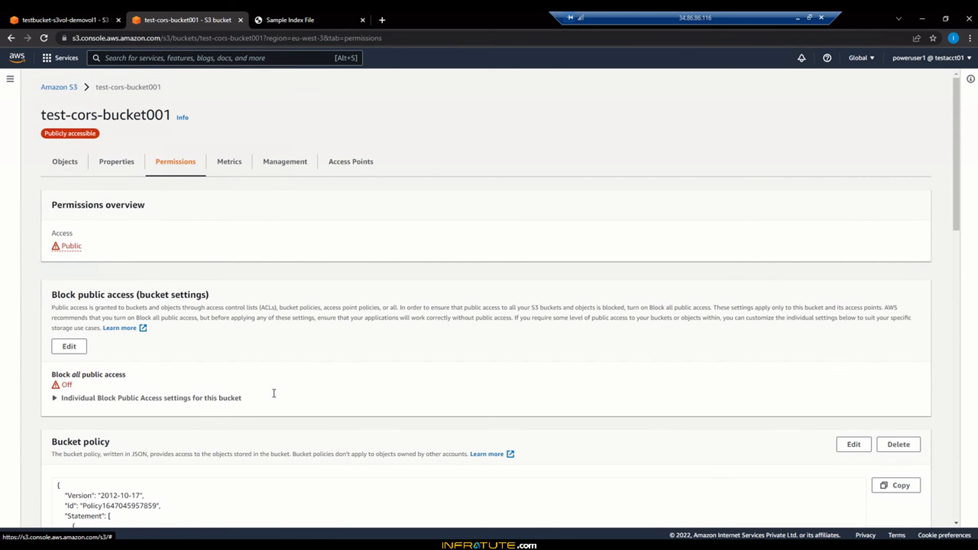
scroll(274, 393, "down", 4)
scroll(274, 394, "down", 9)
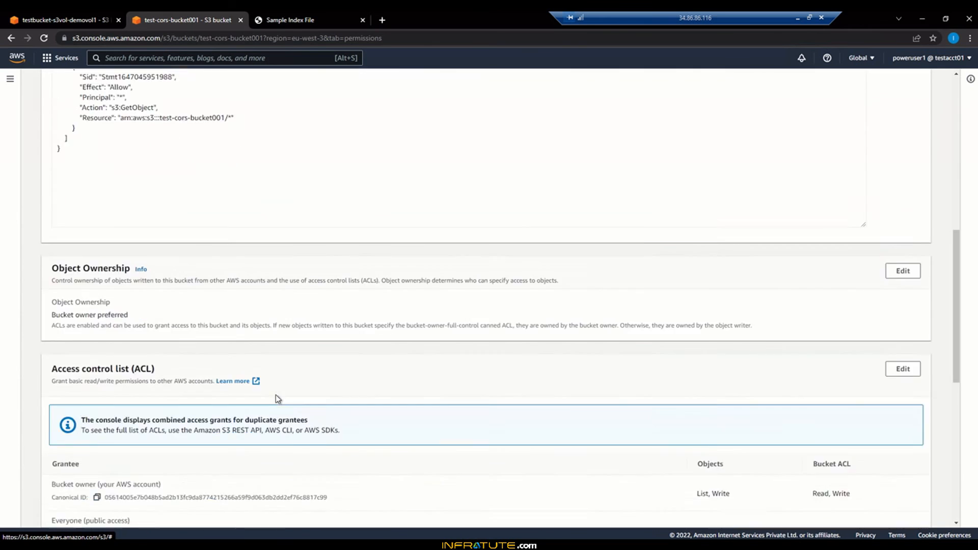
scroll(278, 397, "down", 4)
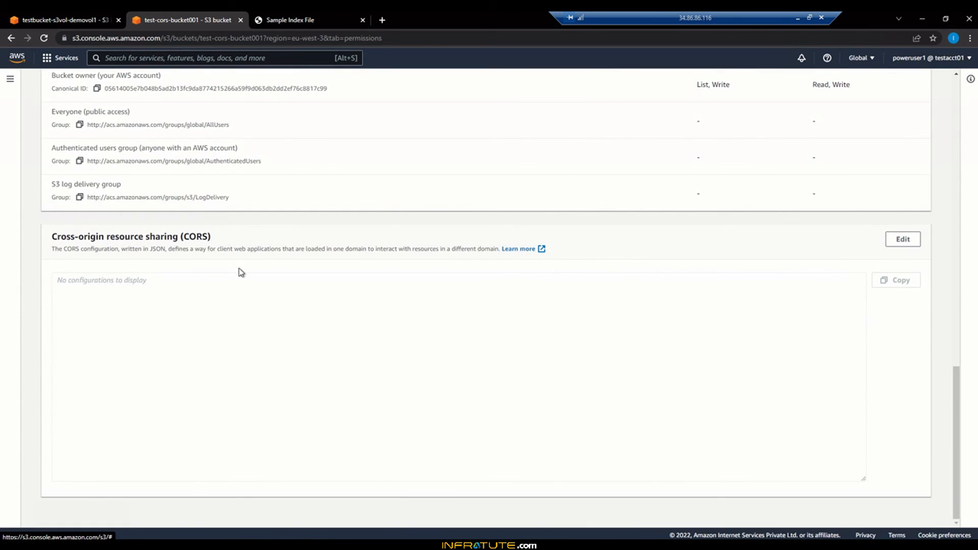
left_click(893, 241)
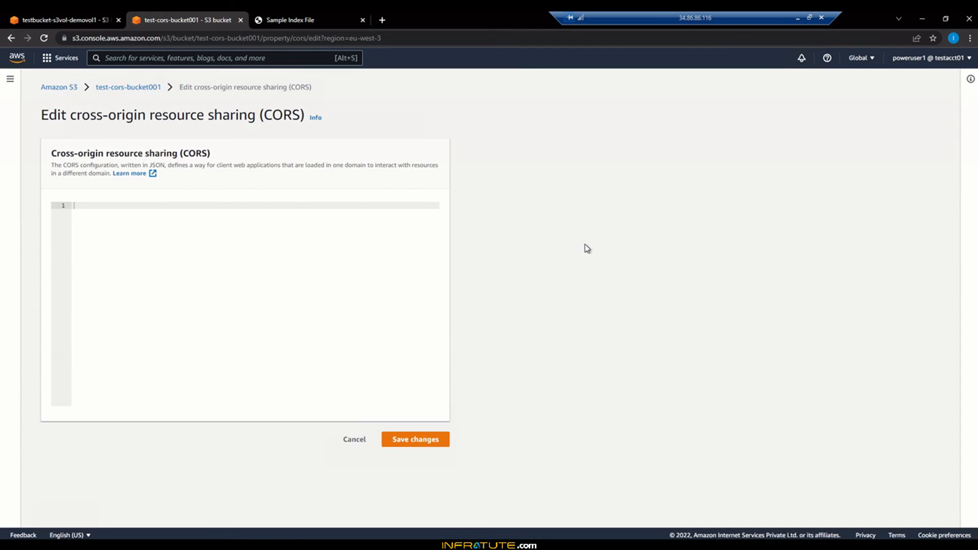
- Open a new browser tab and search the web for "aws cors config json file example"
left_click(379, 23)
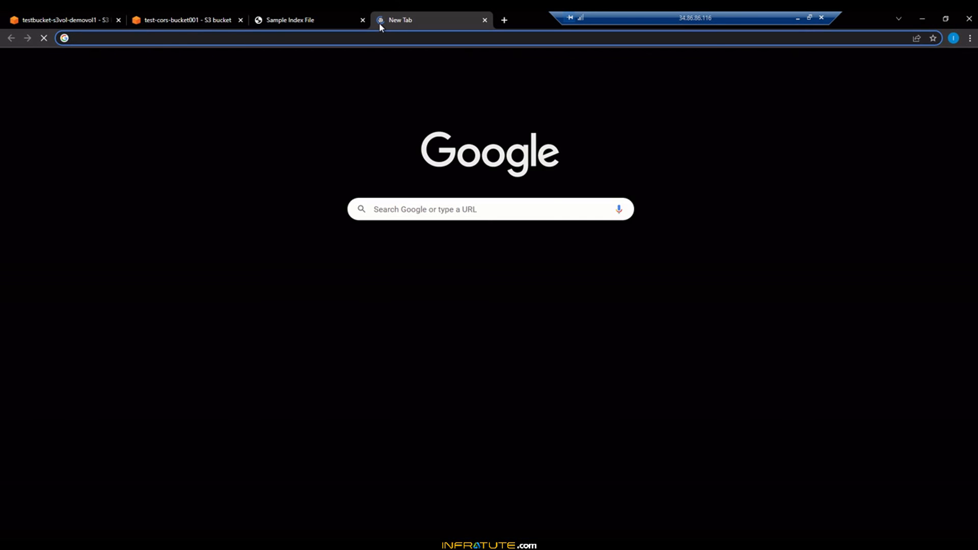
type("ors")
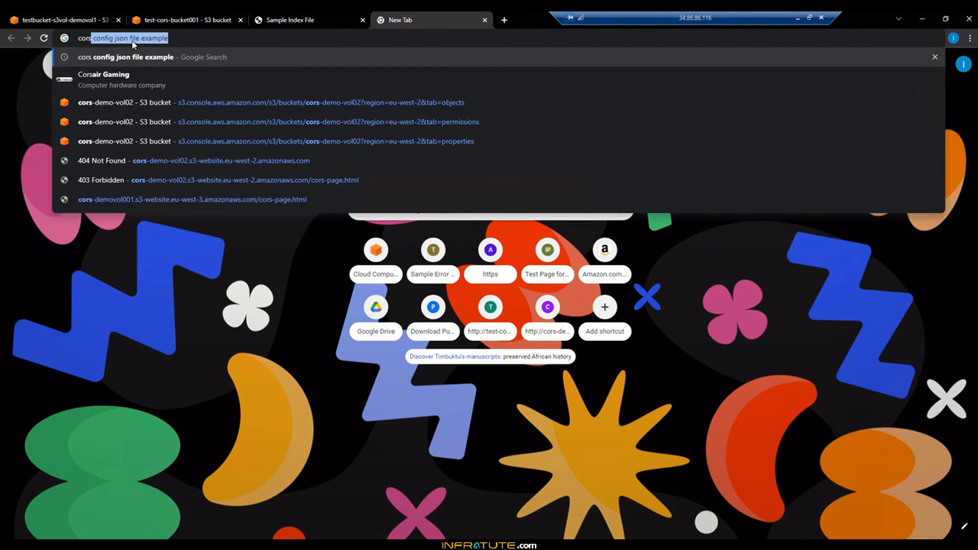
left_click(223, 40)
key("Return")
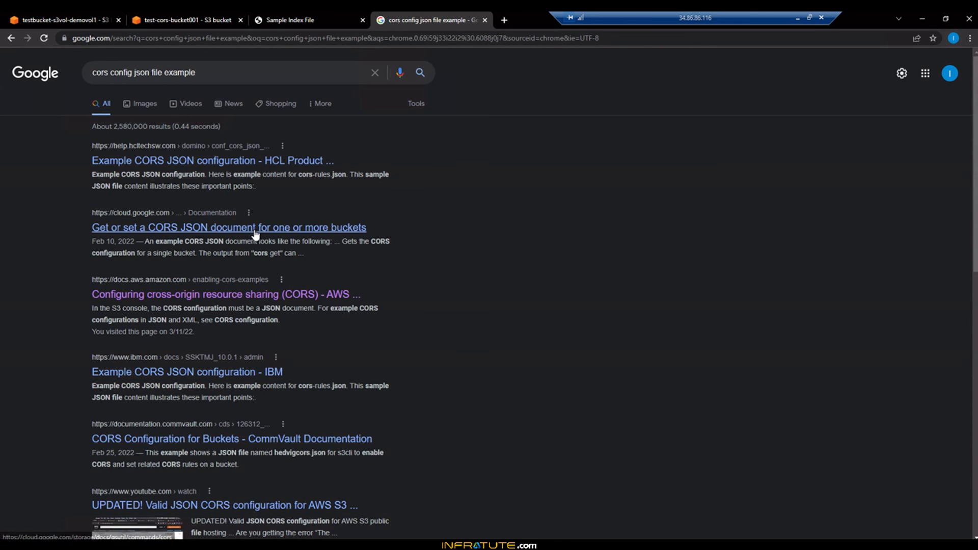
left_click(224, 72)
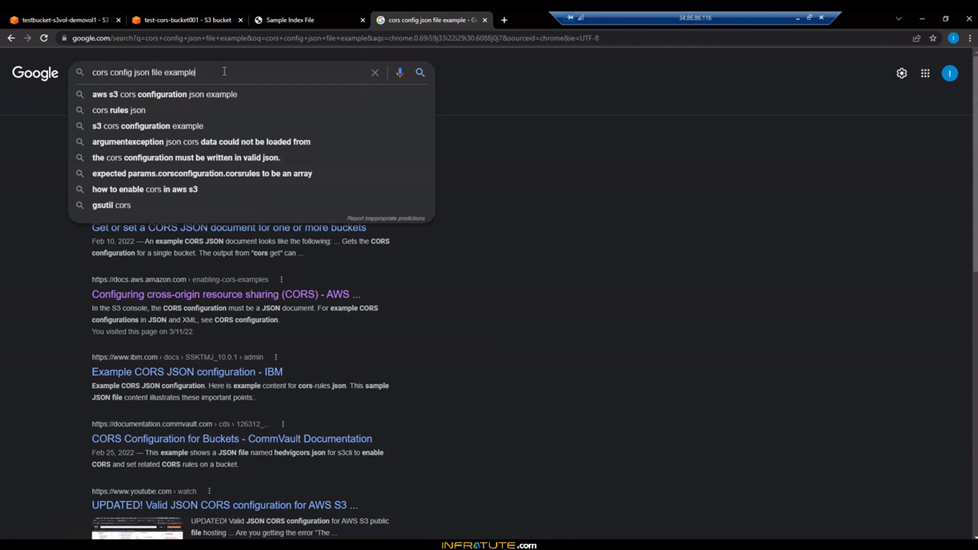
key("Return")
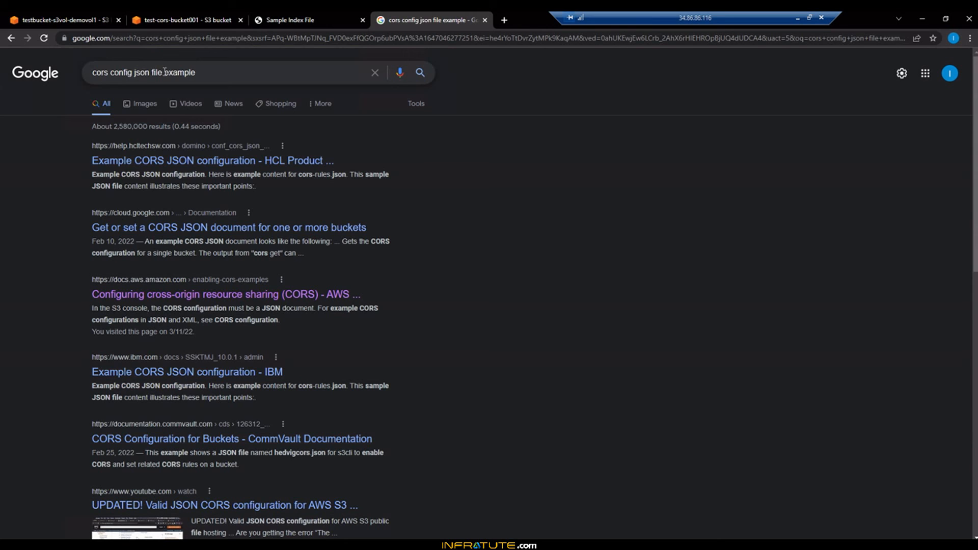
left_click(102, 72)
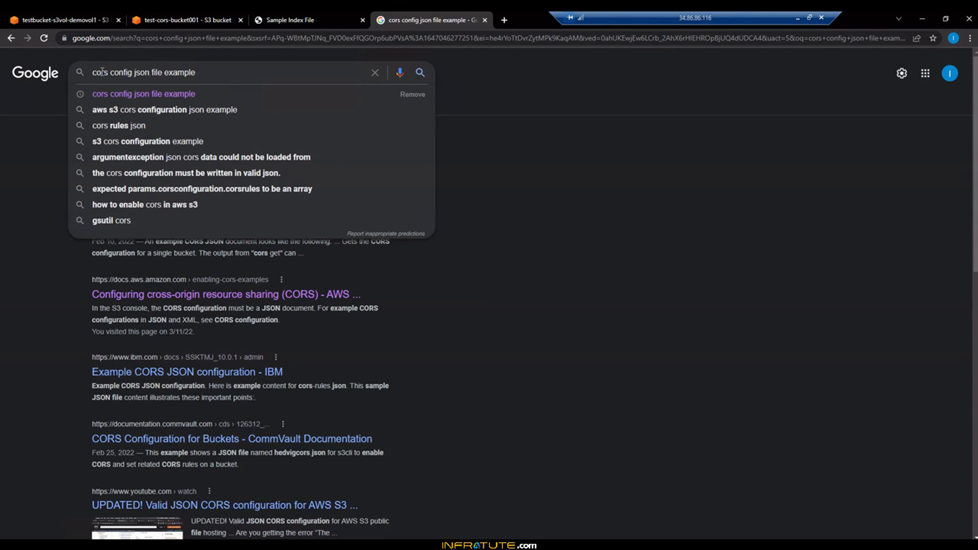
key("Home")
type("aws")
key("Return")
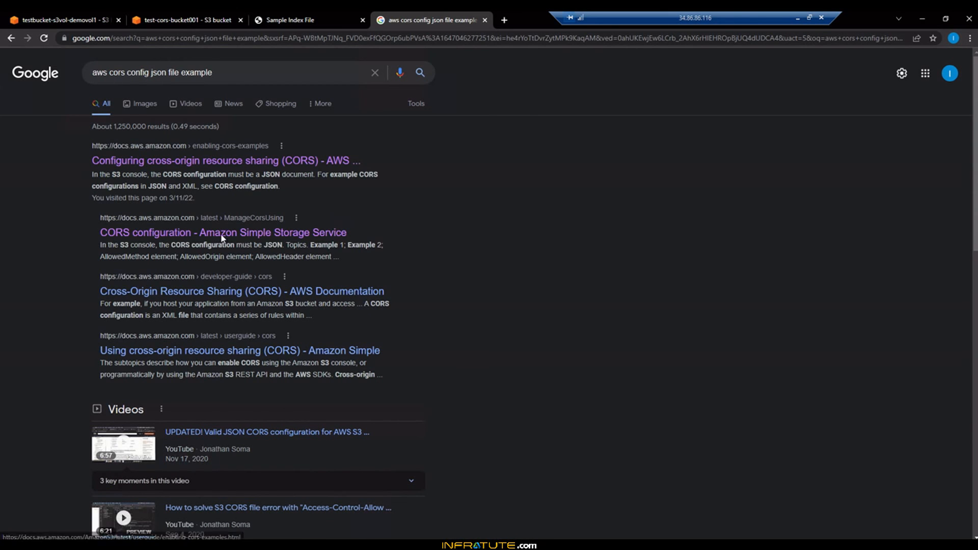
- Open the Amazon S3 "CORS configuration" documentation result in a new tab and jump to Example 2
right_click(258, 233)
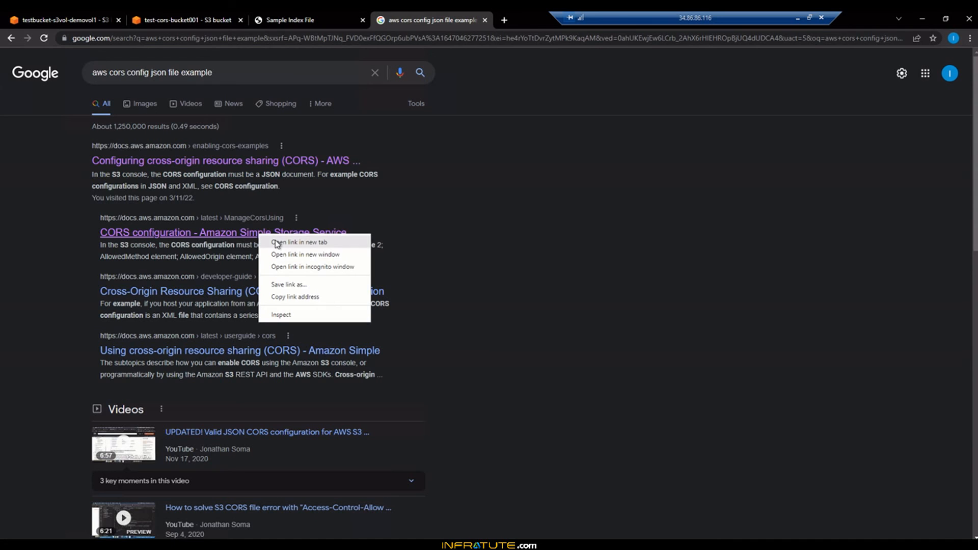
left_click(277, 243)
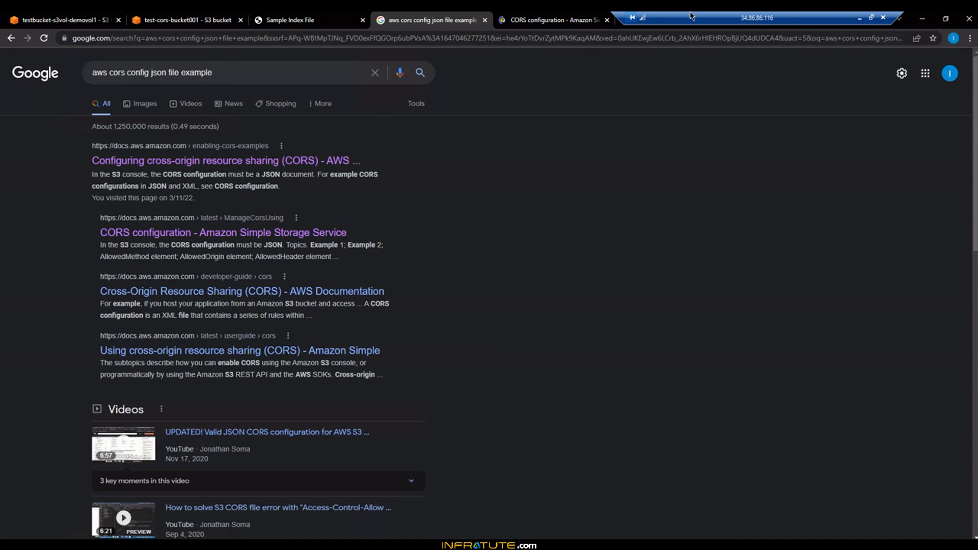
left_click(531, 20)
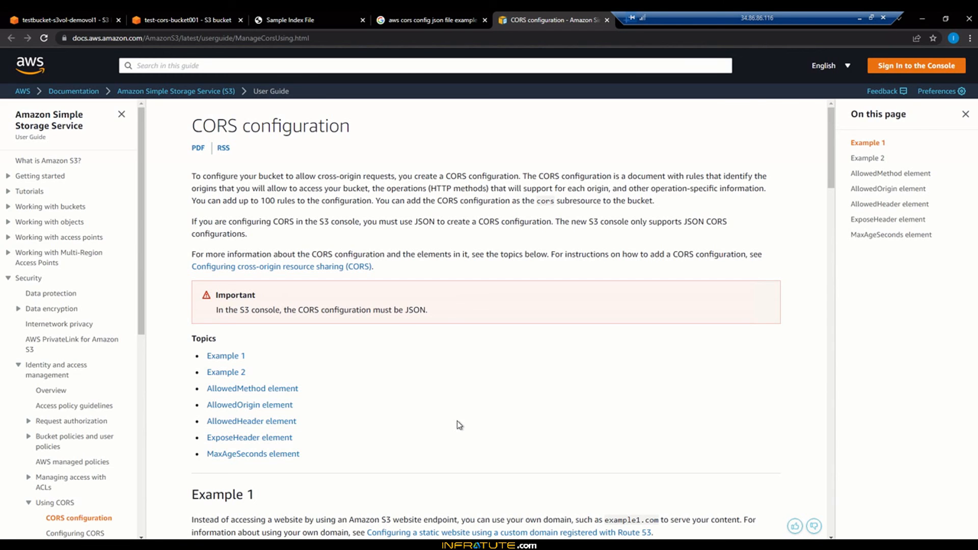
left_click(228, 375)
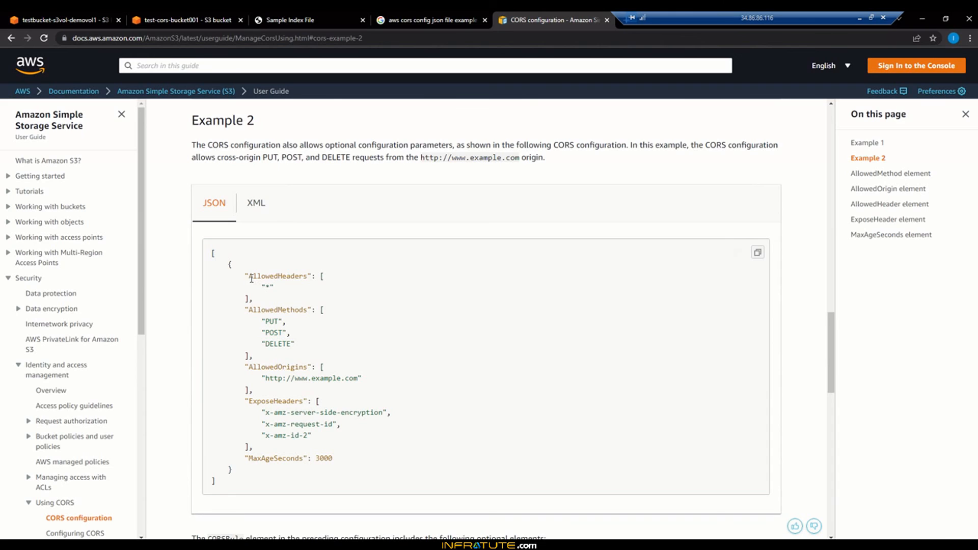
- Review the elements of the Example 2 JSON CORS configuration
triple_click(285, 277)
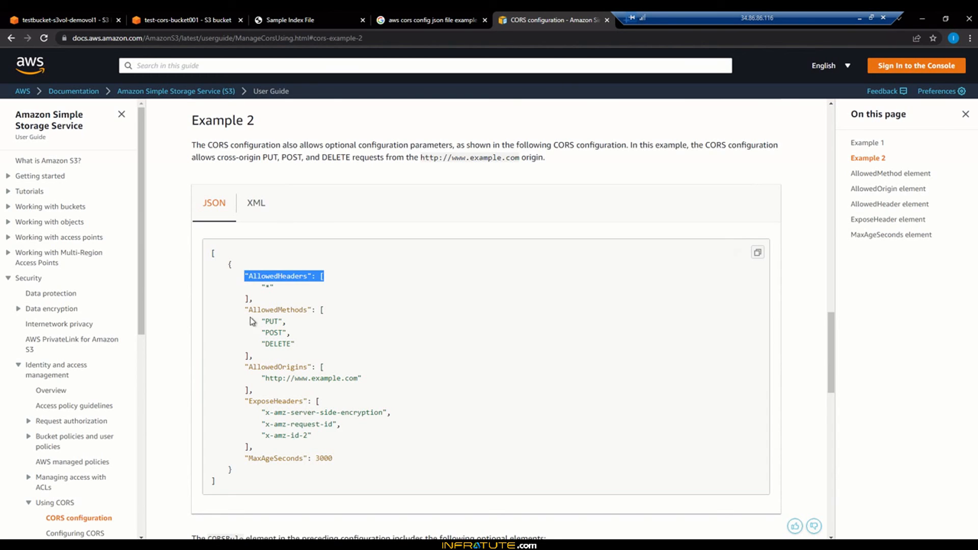
left_click(306, 307)
left_click_drag(245, 309, 330, 309)
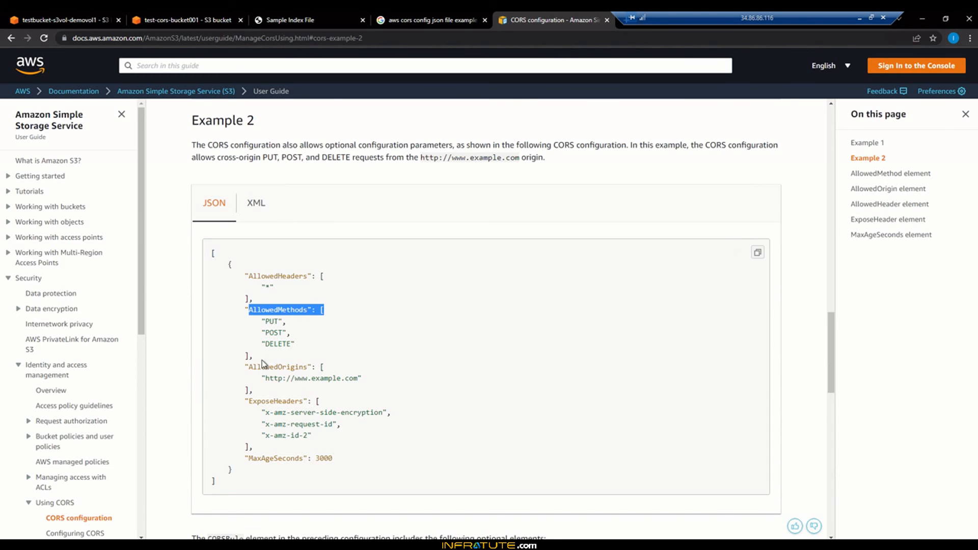
left_click_drag(246, 367, 327, 367)
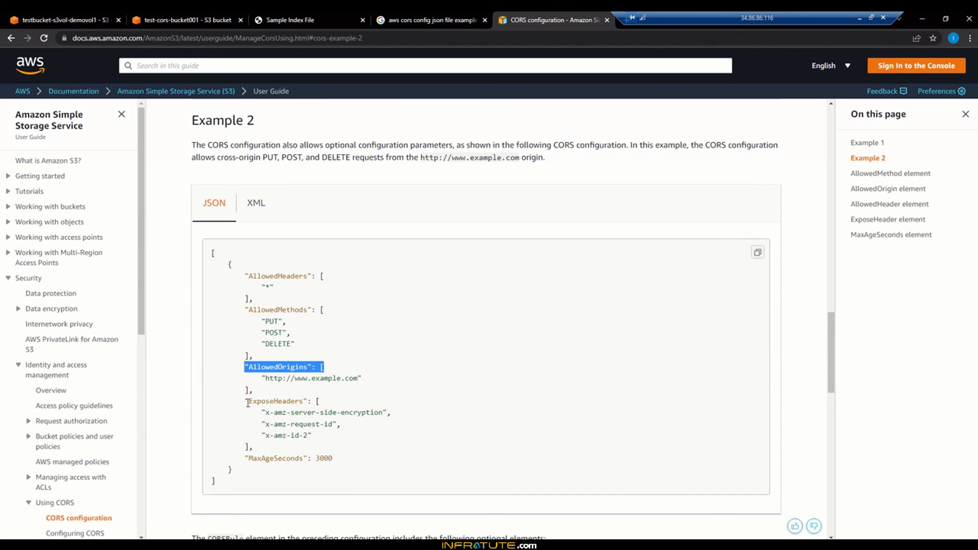
left_click_drag(249, 401, 320, 401)
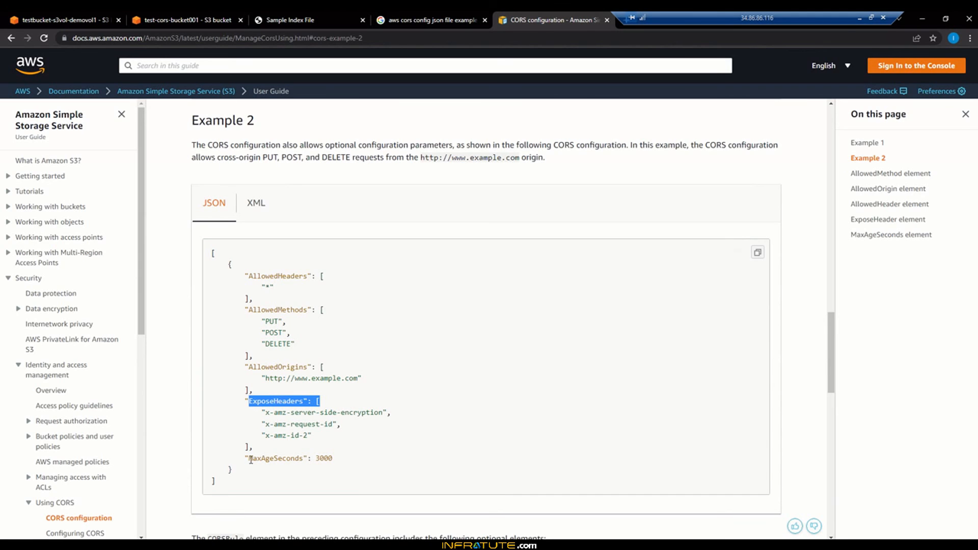
left_click_drag(250, 458, 353, 463)
left_click(288, 332)
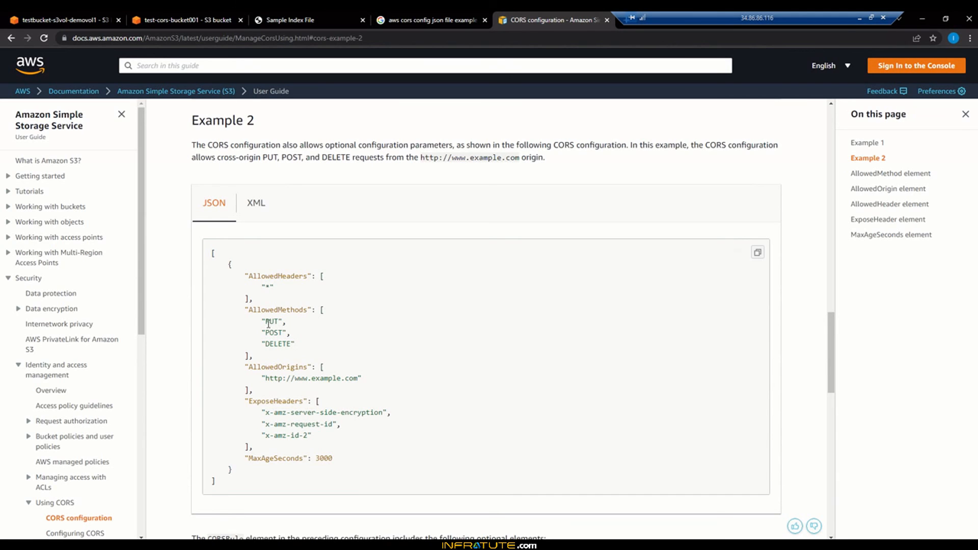
left_click_drag(260, 320, 298, 346)
left_click(299, 344)
left_click(298, 347)
- Close the open HTML files in Notepad++ and open CORS_CONFIG.json from the CORS-Setup-Files folder
left_click(164, 545)
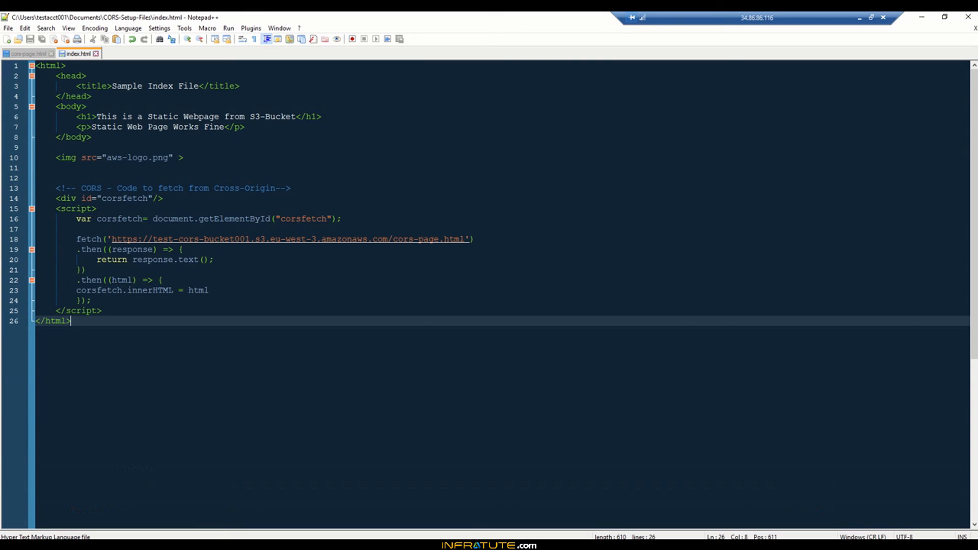
left_click(96, 54)
left_click(51, 53)
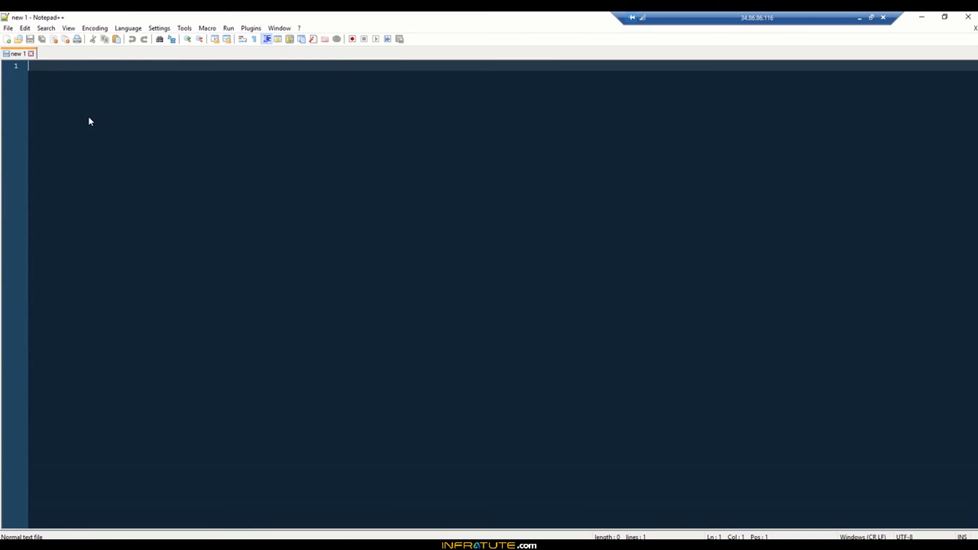
left_click(94, 544)
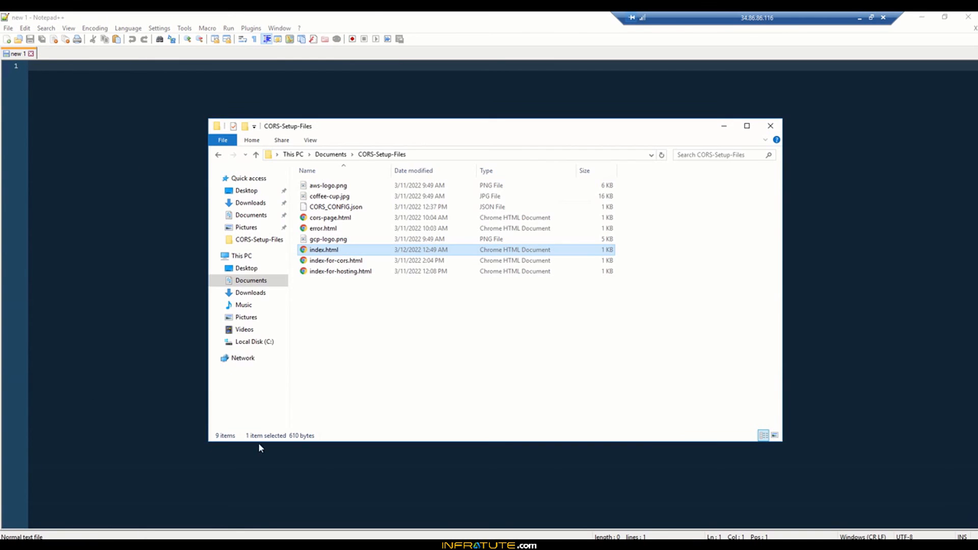
left_click_drag(343, 207, 139, 204)
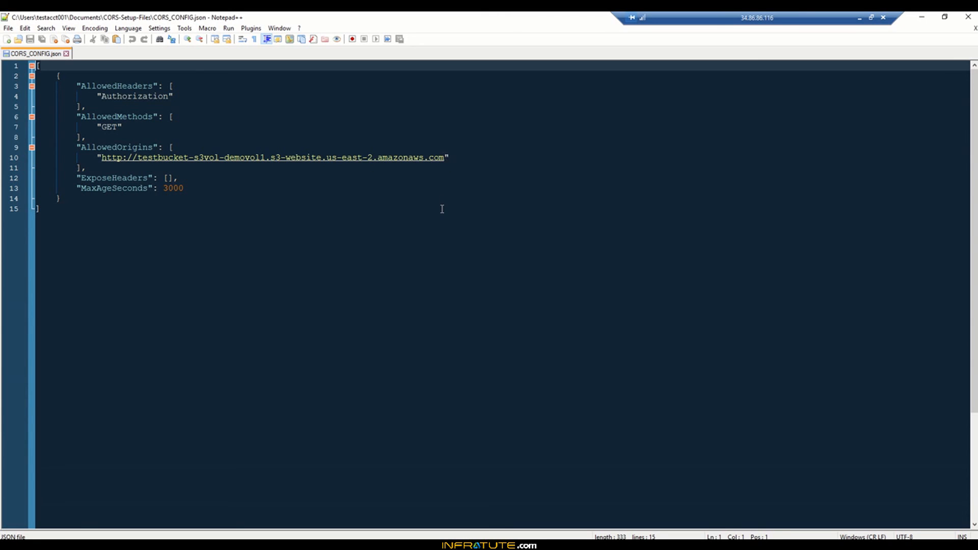
- Replace the AllowedOrigins URL in CORS_CONFIG.json with the copied testbucket-s3vol-demovol1 website endpoint
left_click(444, 158)
key("BackSpace")
key("BackSpace")
key("BackSpace")
key("BackSpace")
key("BackSpace")
key("BackSpace")
key("BackSpace")
key("BackSpace")
key("BackSpace")
key("BackSpace")
key("BackSpace")
key("BackSpace")
key("BackSpace")
key("BackSpace")
key("BackSpace")
key("BackSpace")
key("BackSpace")
key("BackSpace")
key("BackSpace")
key("BackSpace")
key("BackSpace")
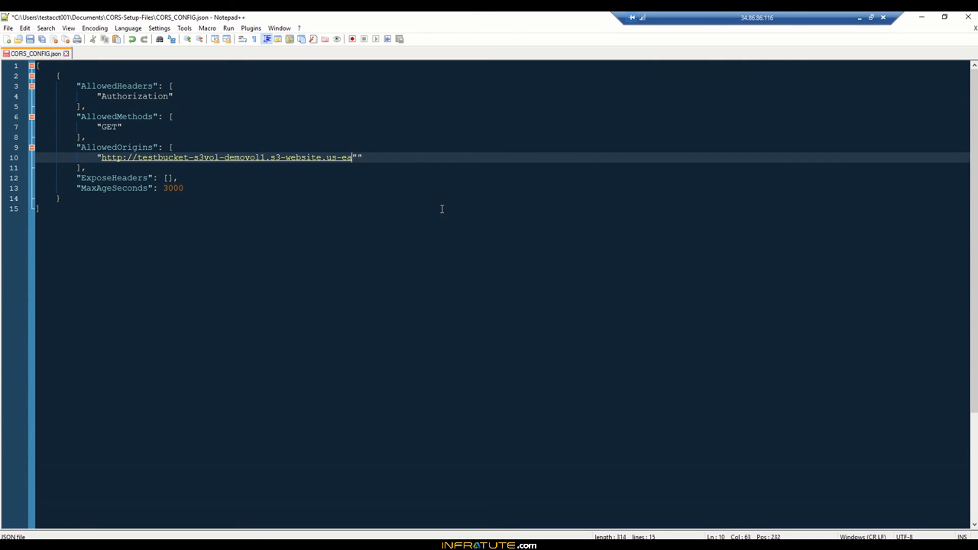
key("BackSpace")
key("BackSpace")
key("BackSpace")
key("BackSpace")
key("BackSpace")
key("BackSpace")
key("BackSpace")
key("BackSpace")
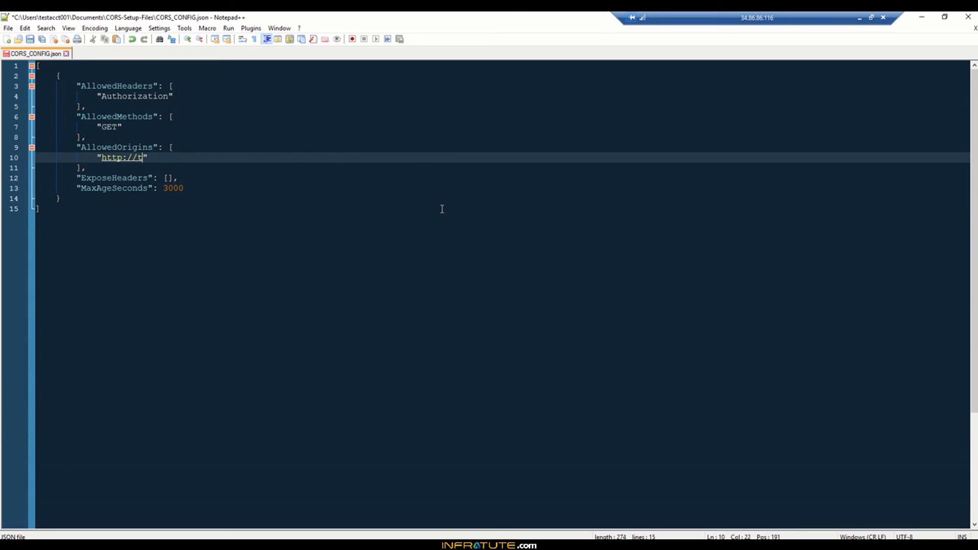
key("BackSpace")
key("BackSpace")
key("alt+Tab")
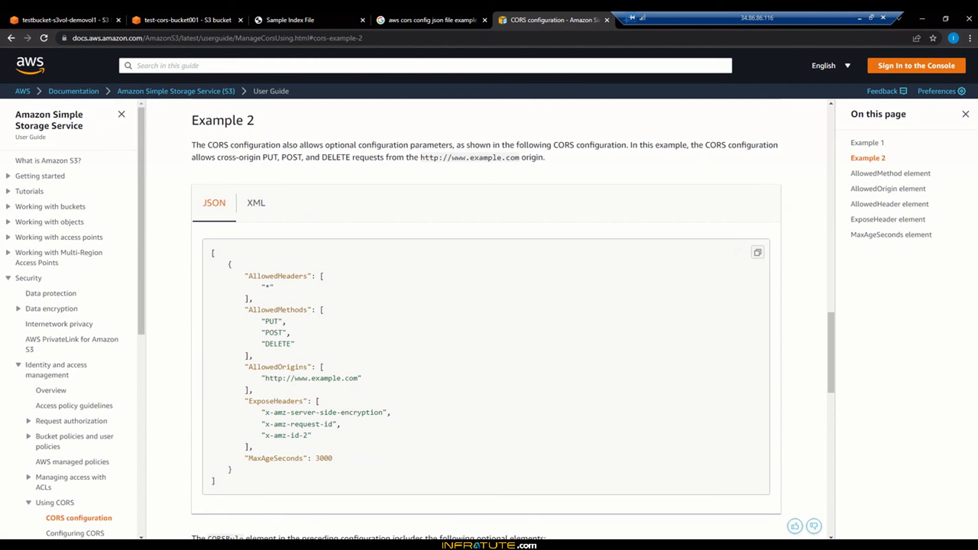
left_click(69, 17)
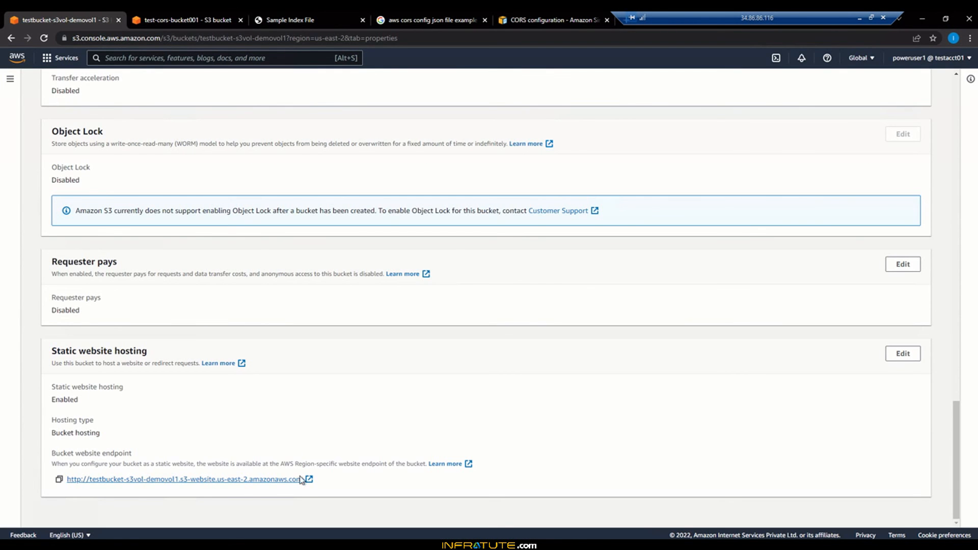
left_click(59, 480)
key("alt+Tab")
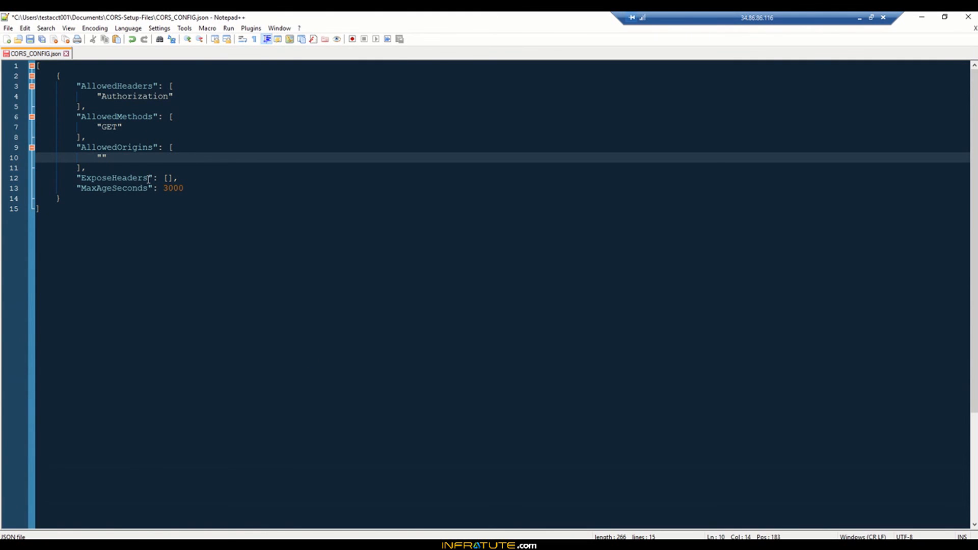
key("ctrl+v")
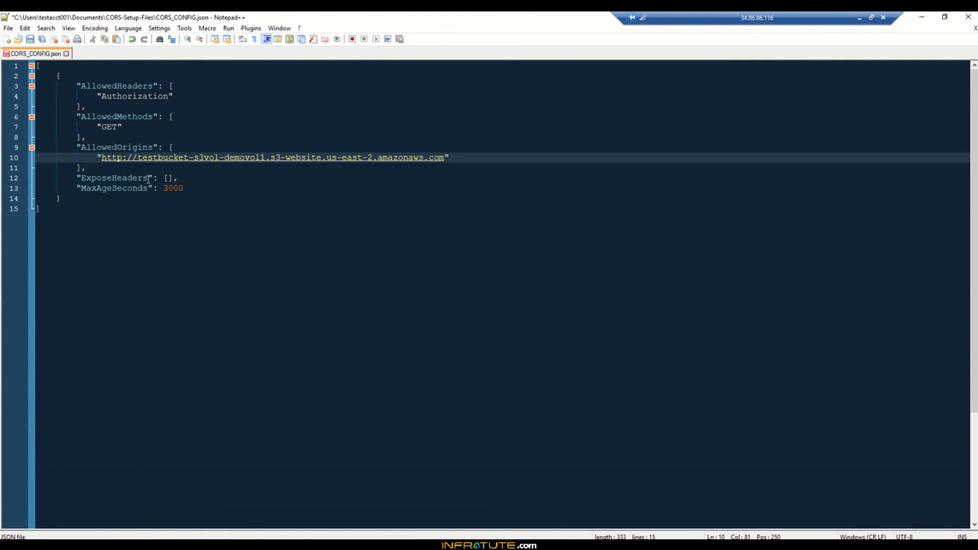
- Copy the whole CORS configuration into test-cors-bucket001's CORS editor and save the changes
left_click(250, 266)
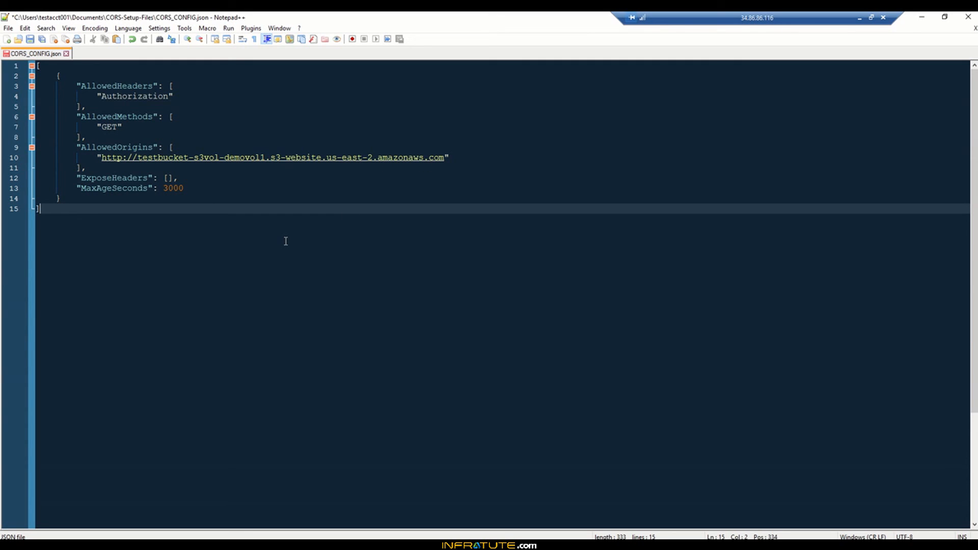
key("ctrl+a")
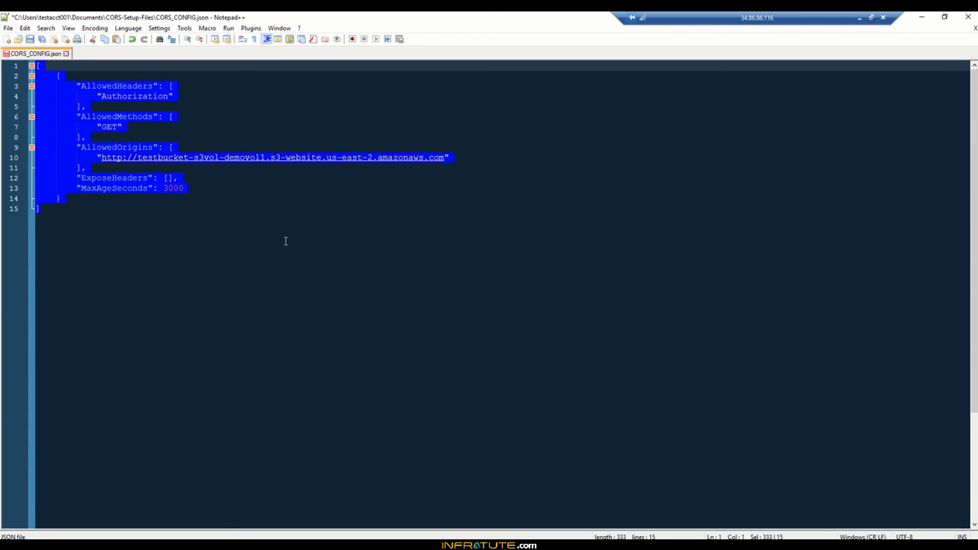
left_click(216, 544)
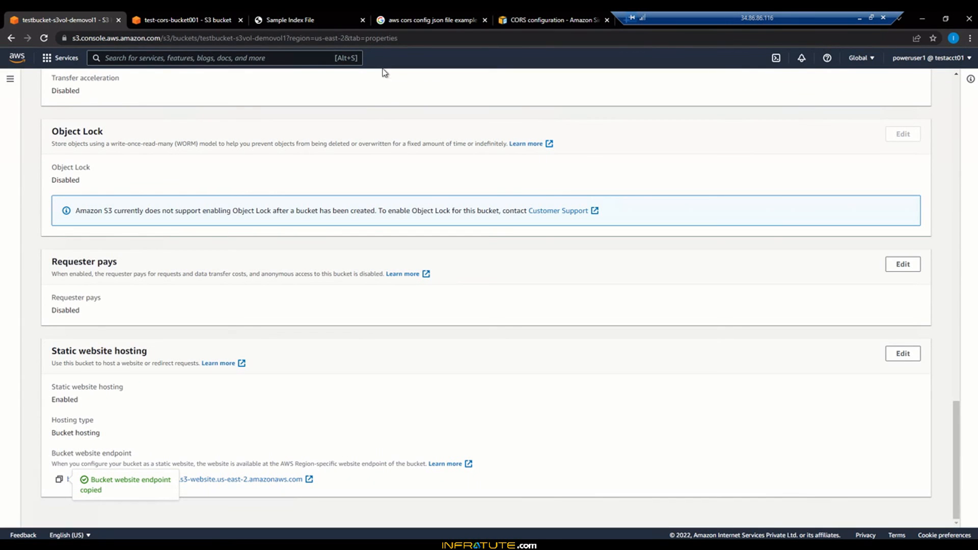
left_click(191, 18)
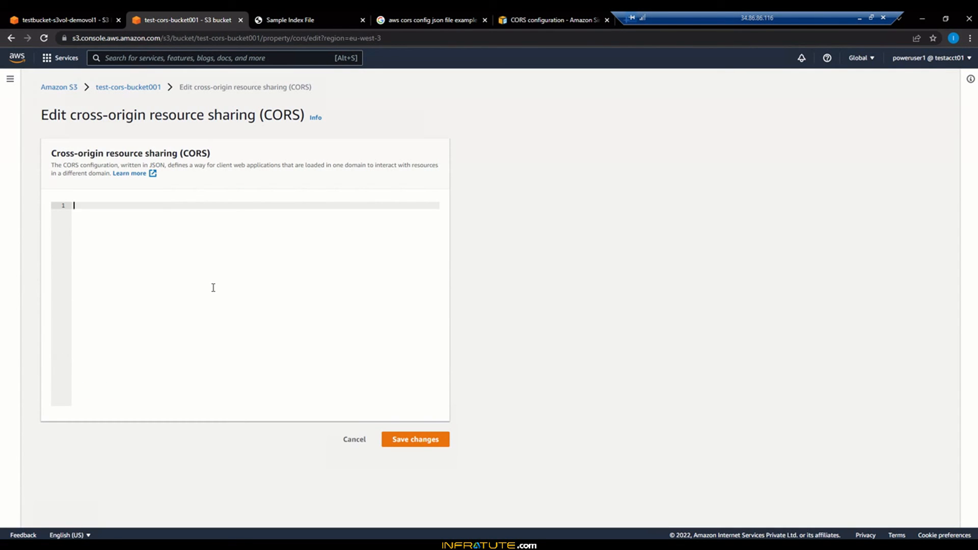
key("ctrl+v")
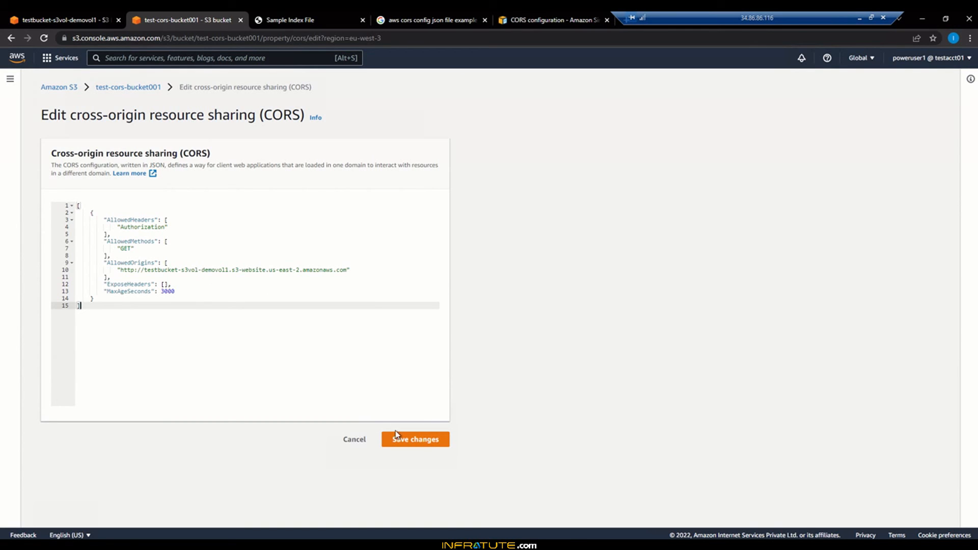
left_click(404, 439)
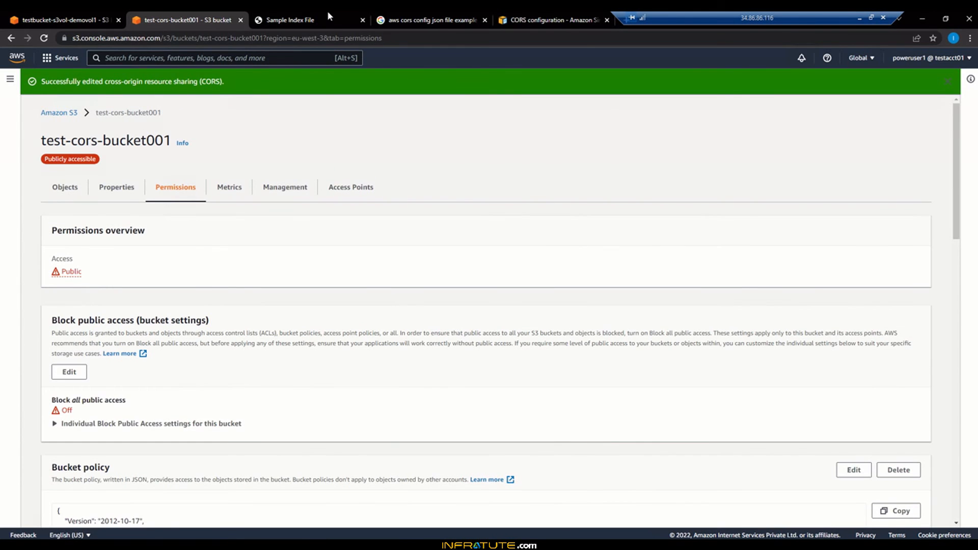
- Reload the Sample Index File page to check the cross-origin content and console output
left_click(327, 12)
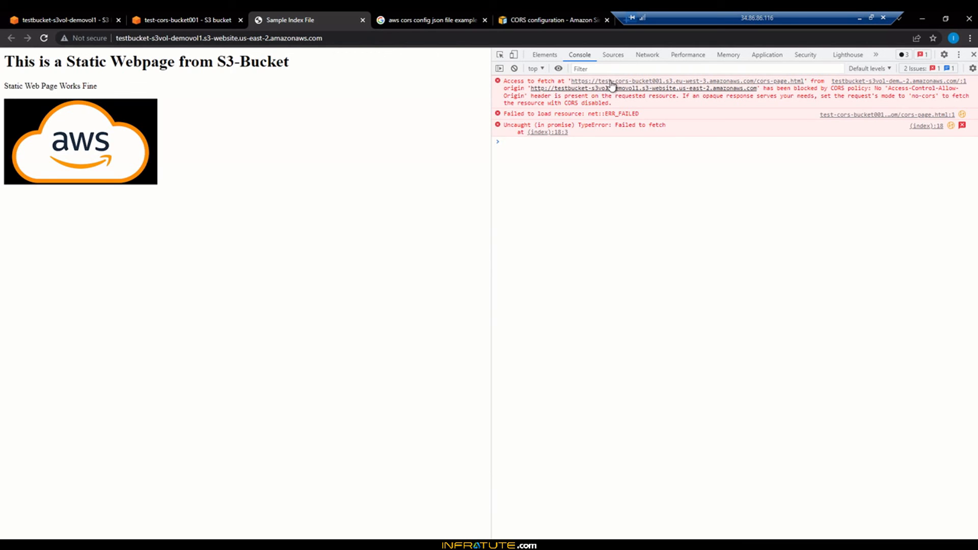
right_click(277, 205)
left_click(286, 166)
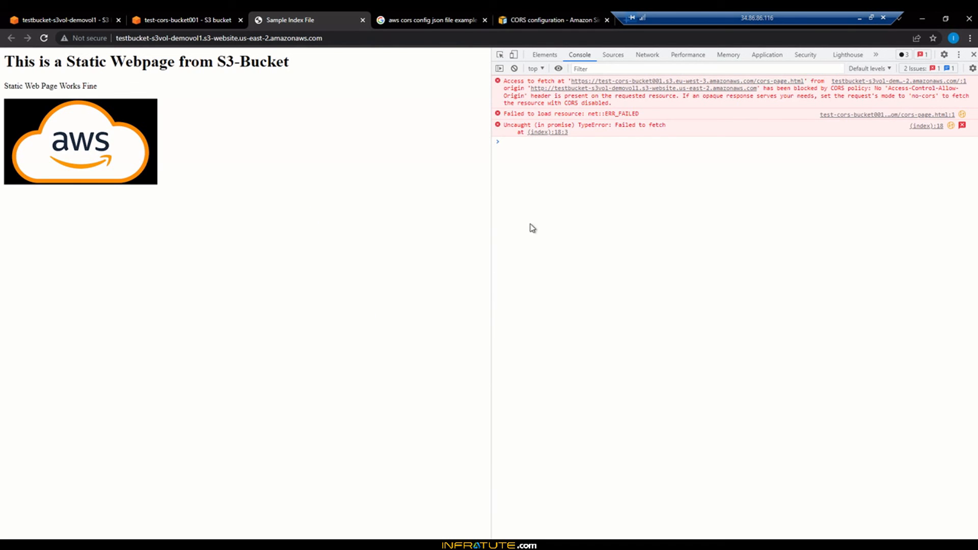
right_click(264, 227)
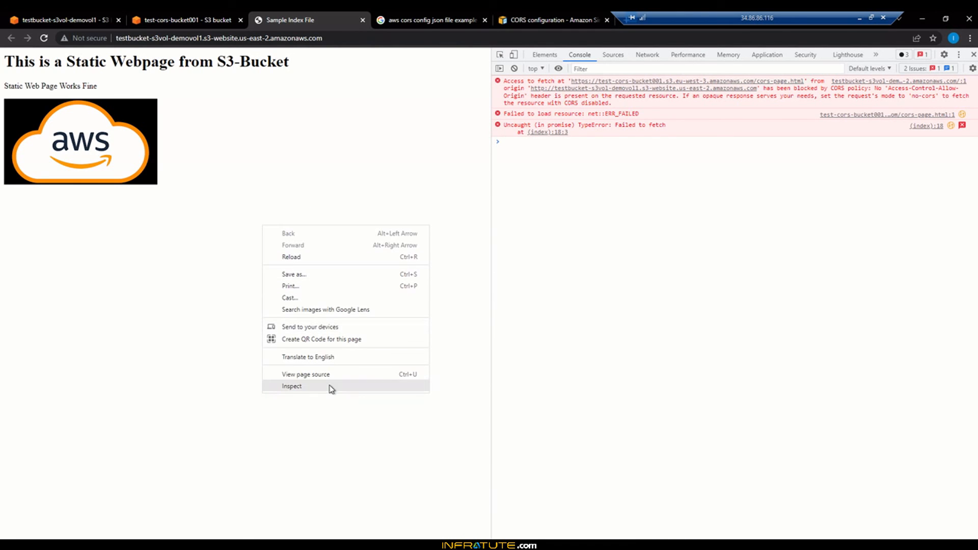
left_click(45, 40)
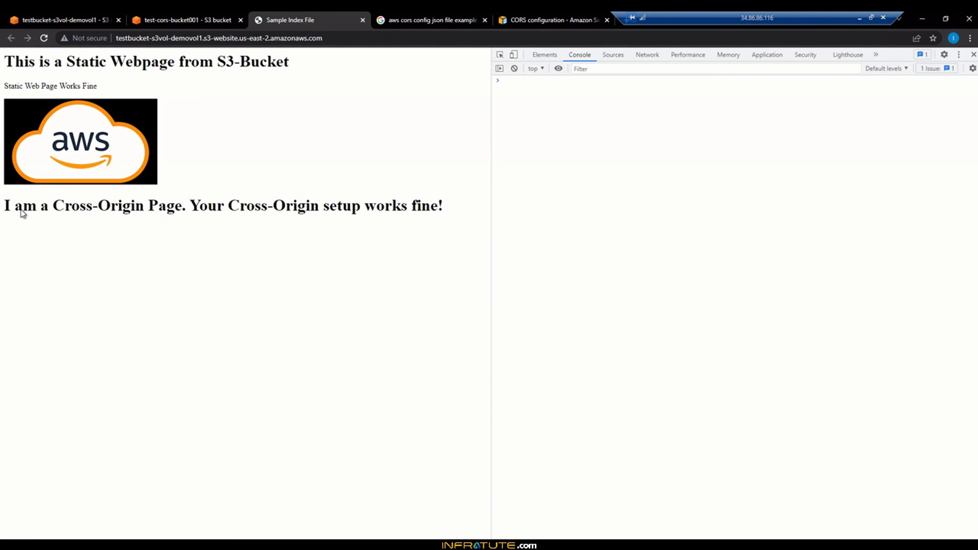
left_click_drag(4, 206, 430, 207)
left_click(430, 209)
left_click(69, 11)
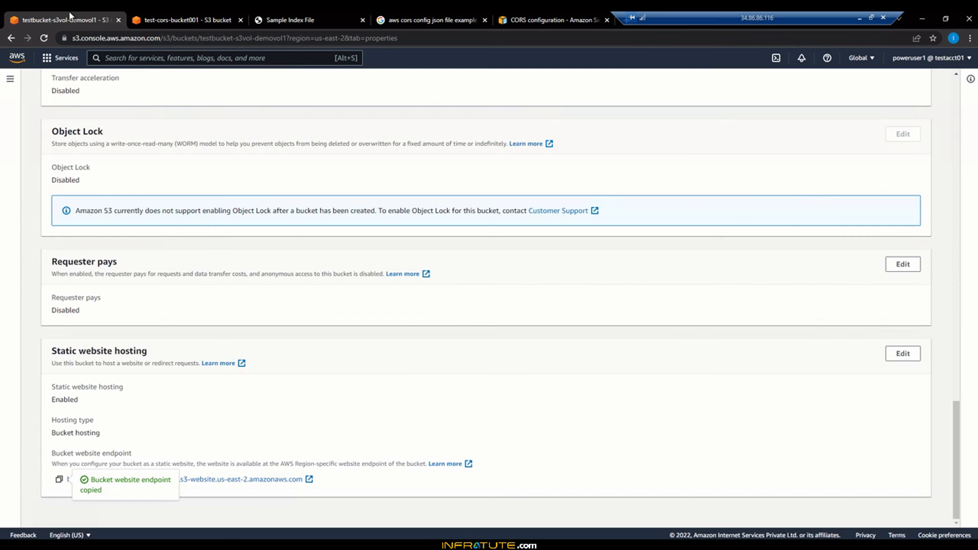
left_click(180, 16)
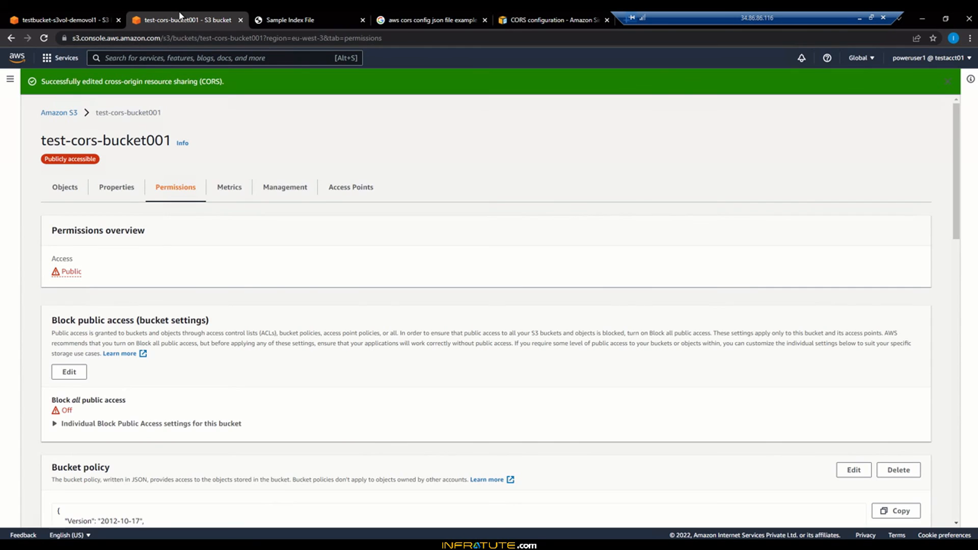